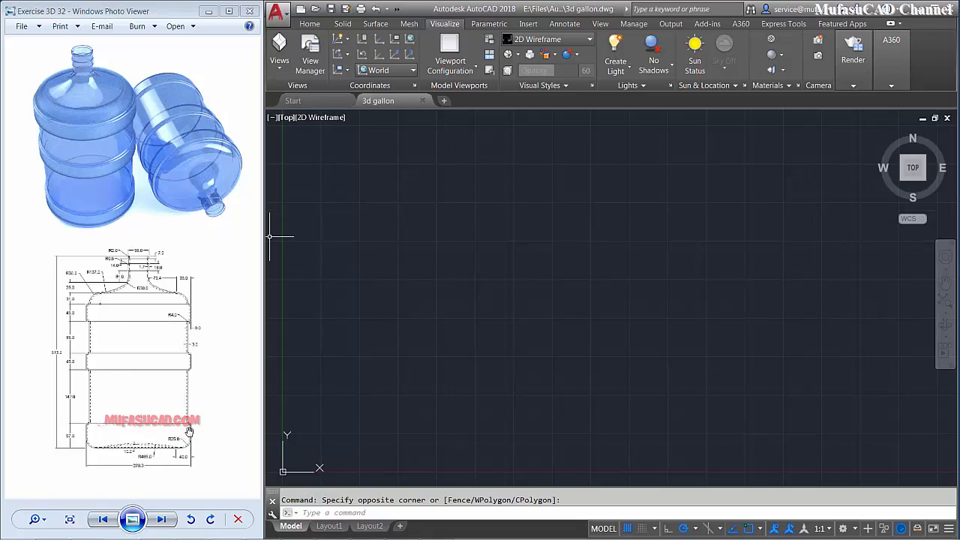
Switch the empty model space from the top view to the Front view.
click(459, 233)
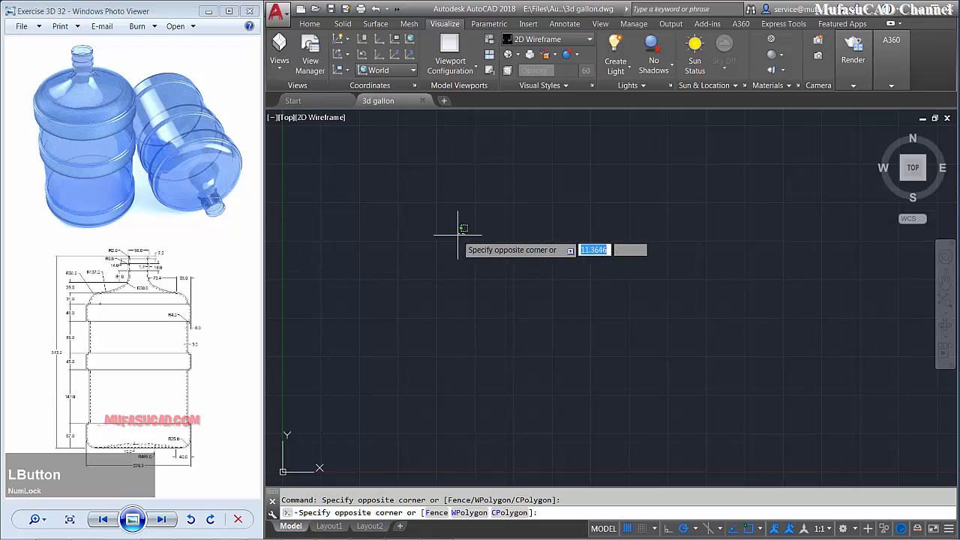
click(460, 228)
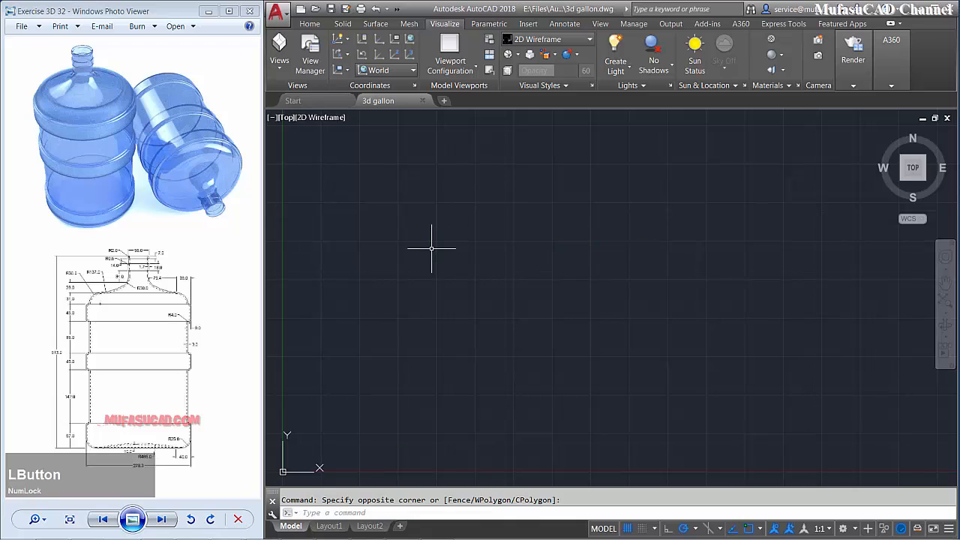
click(285, 122)
click(310, 197)
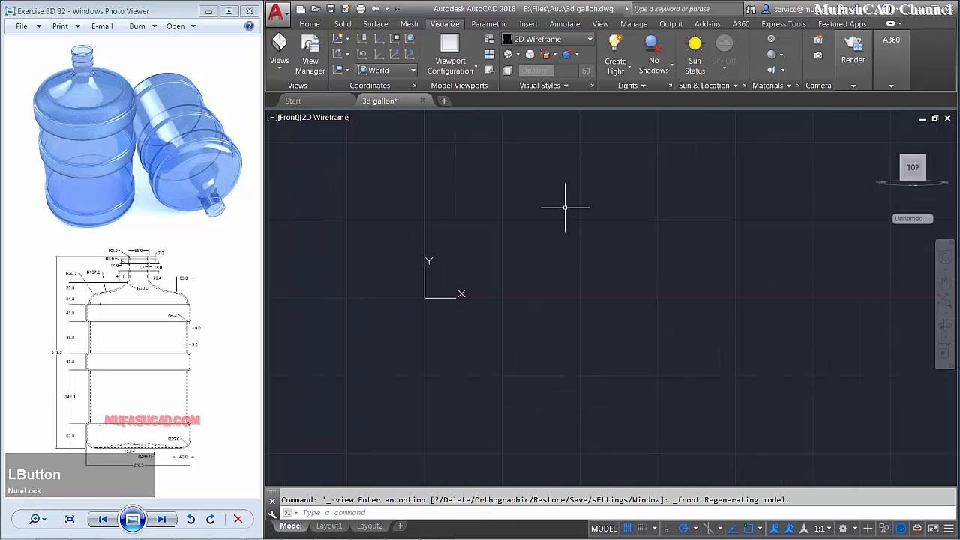
Draw a 56-unit horizontal line for the top edge of the bottle neck.
scroll(765, 192, down, 1)
middle_drag(747, 147, 422, 370)
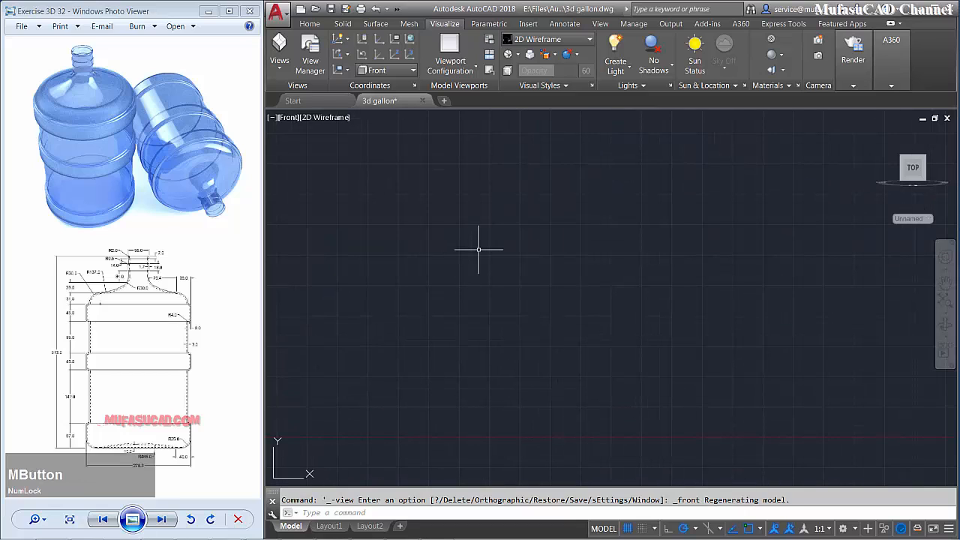
text(L)
key(space)
click(459, 222)
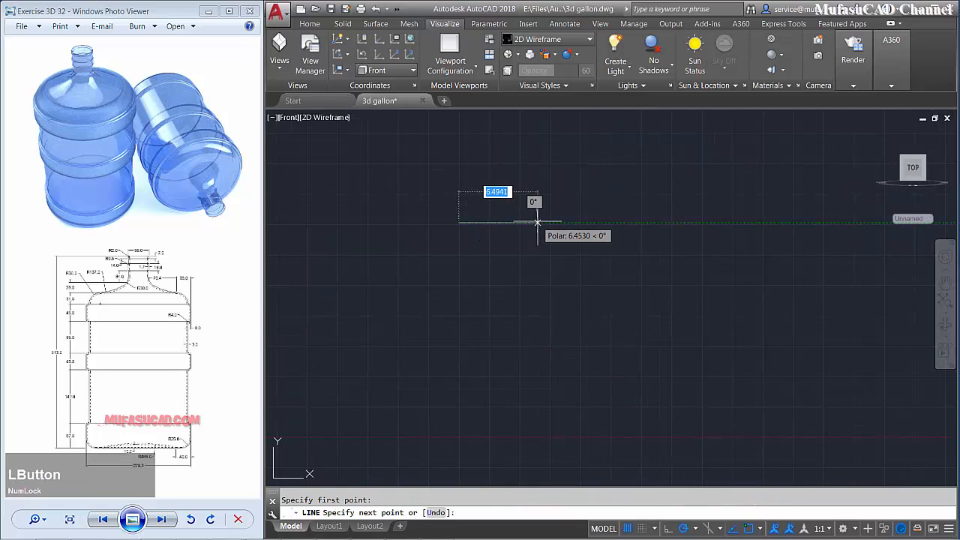
text(56)
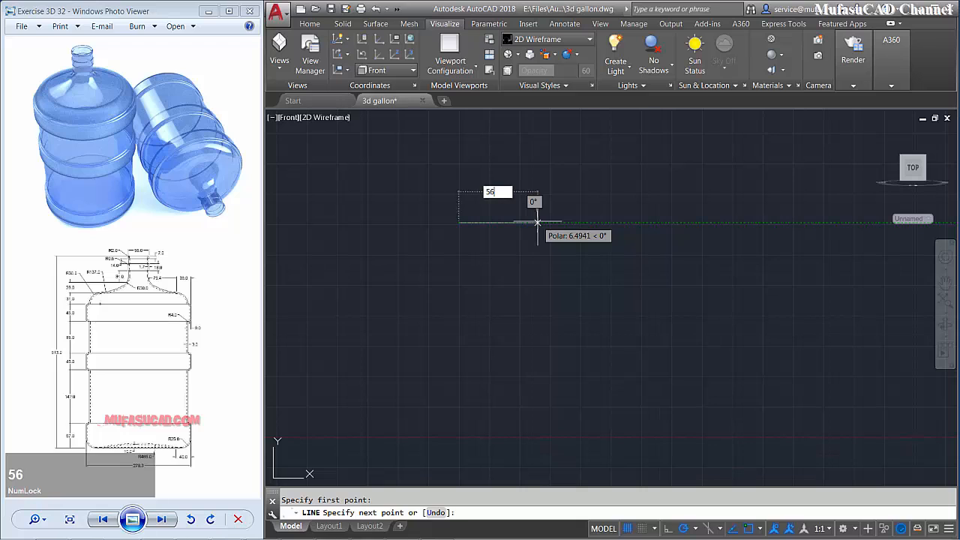
key(space)
Draw a 600-unit vertical centre line straight down from the midpoint of the horizontal line.
key(z)
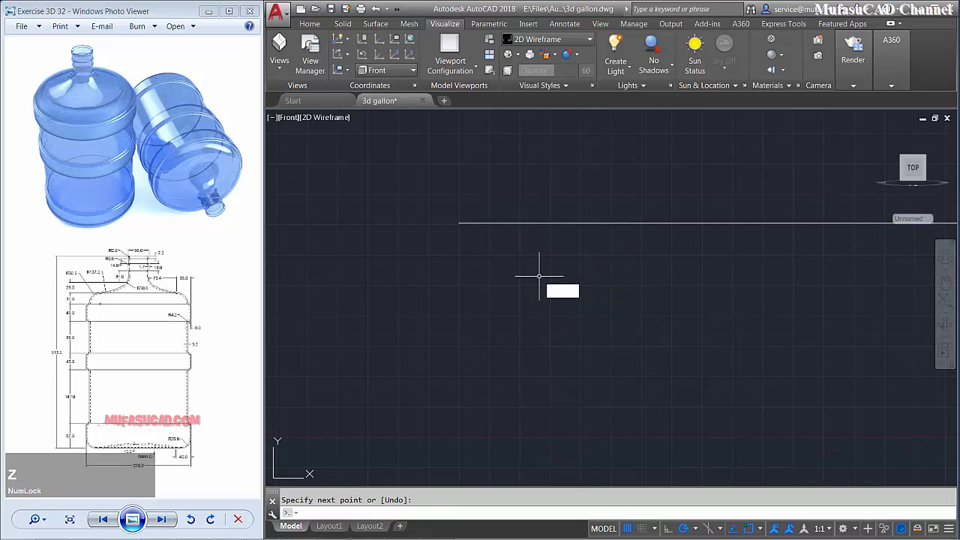
key(space)
text(e)
key(space)
scroll(569, 267, down, 1)
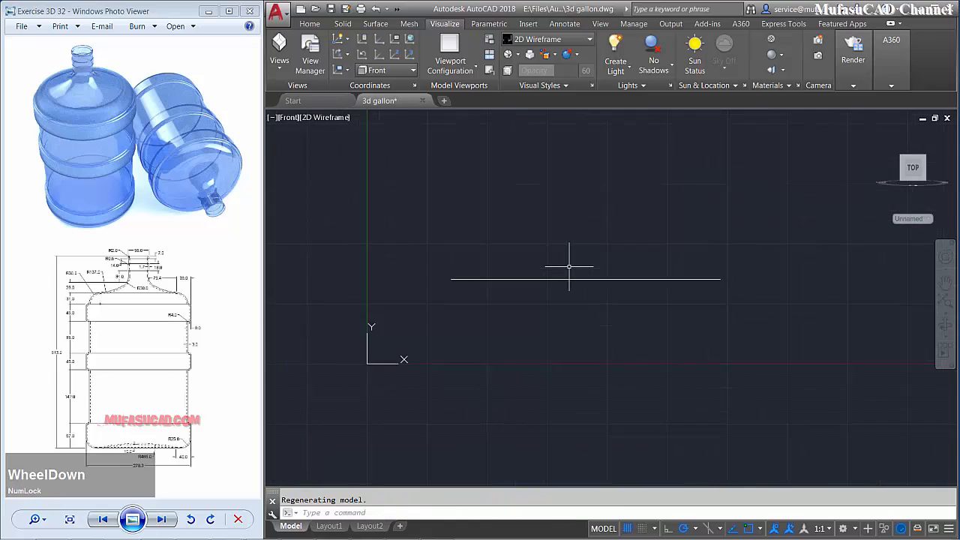
scroll(569, 267, down, 1)
middle_drag(568, 267, 545, 200)
text(l)
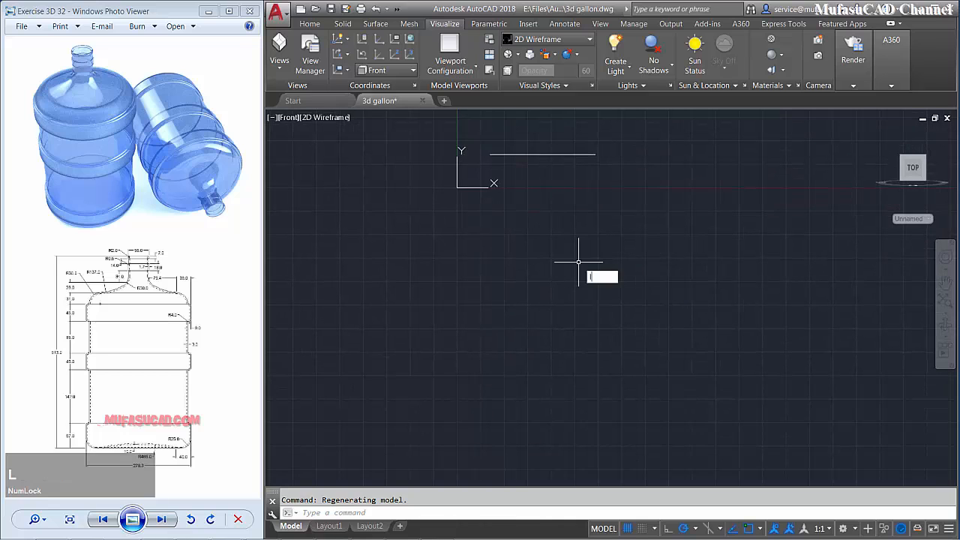
key(space)
click(543, 156)
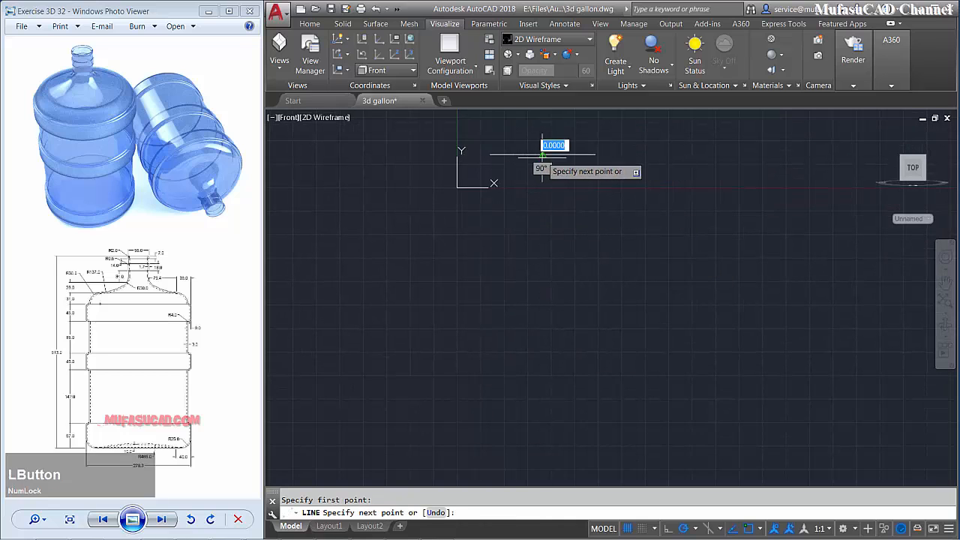
text(6)
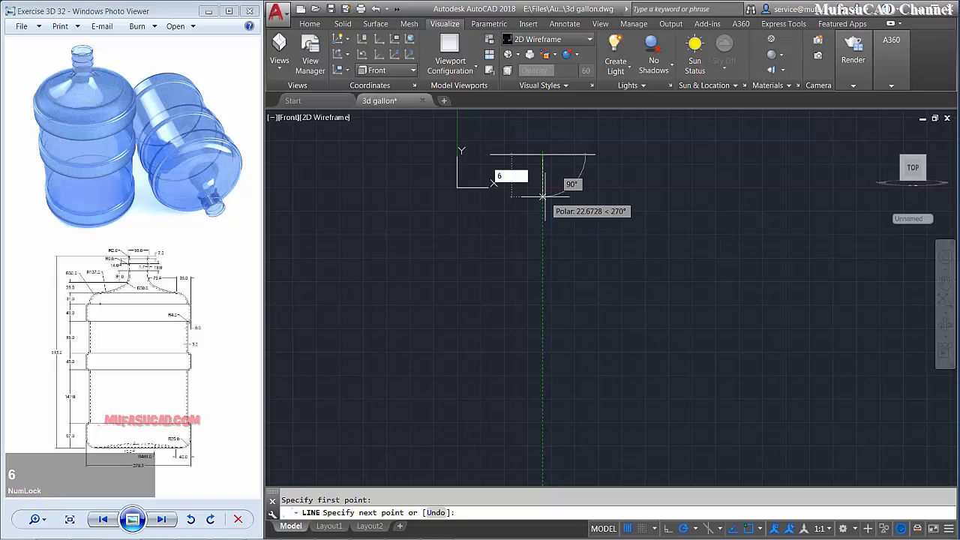
key(space)
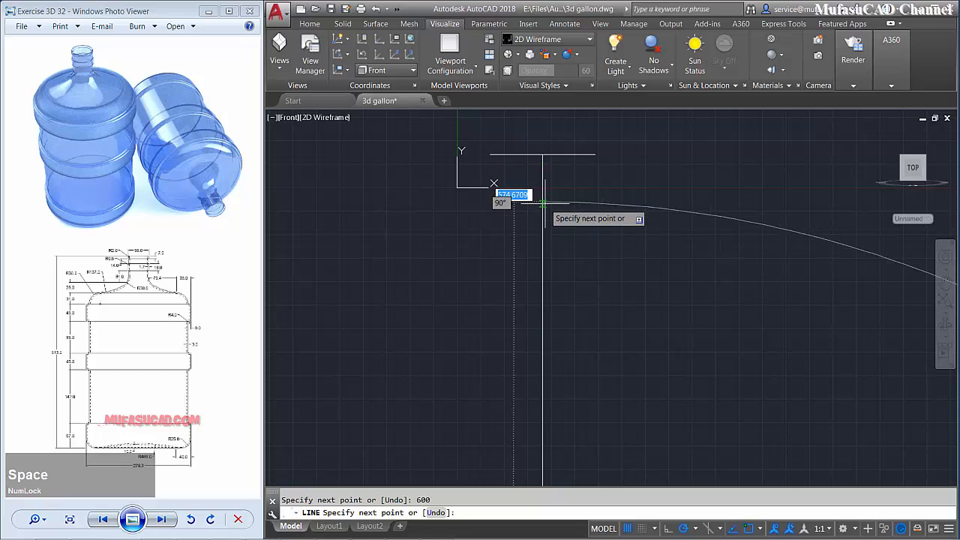
middle_drag(590, 182, 542, 204)
scroll(543, 212, up, 2)
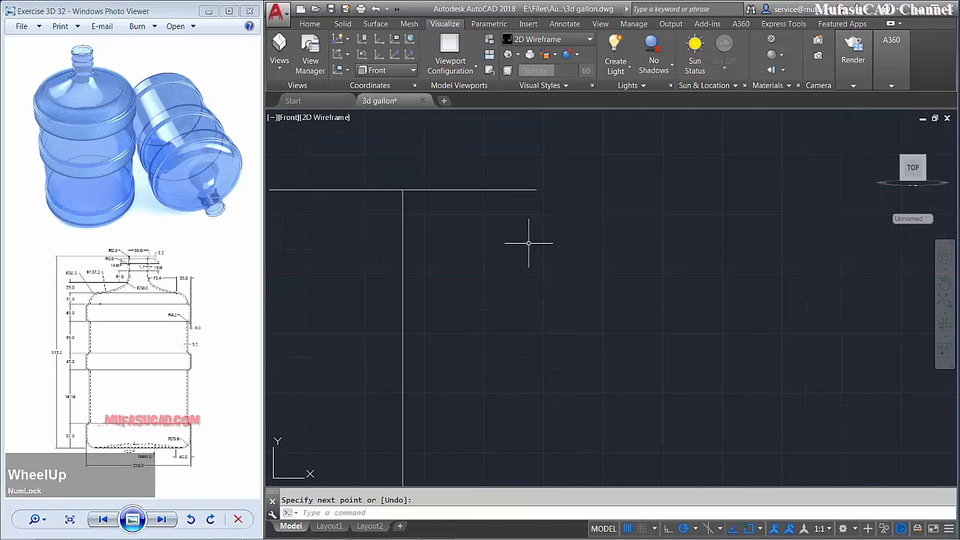
key(Escape)
Start the neck profile at the top line's right end with segments 7 units down and 1.7 units left.
text(l)
key(space)
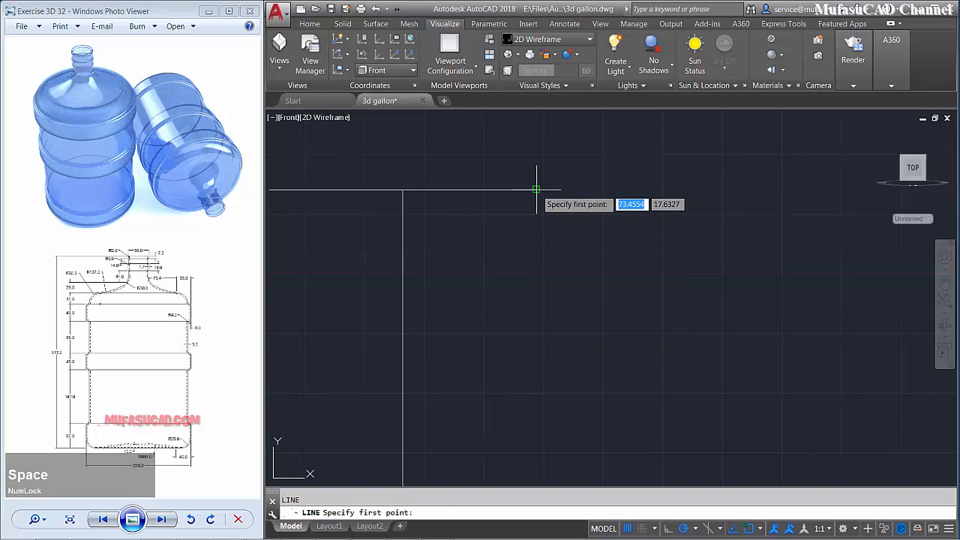
click(535, 191)
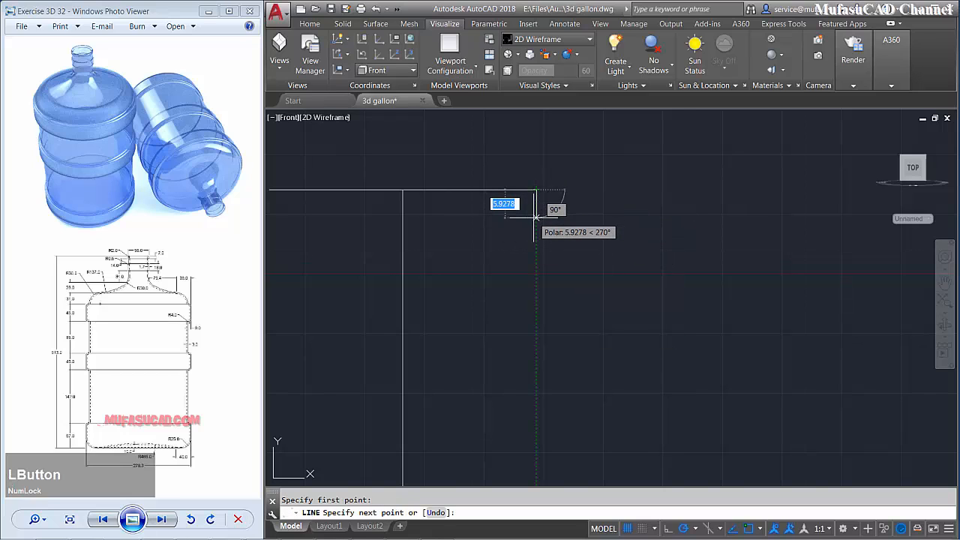
text(7)
key(space)
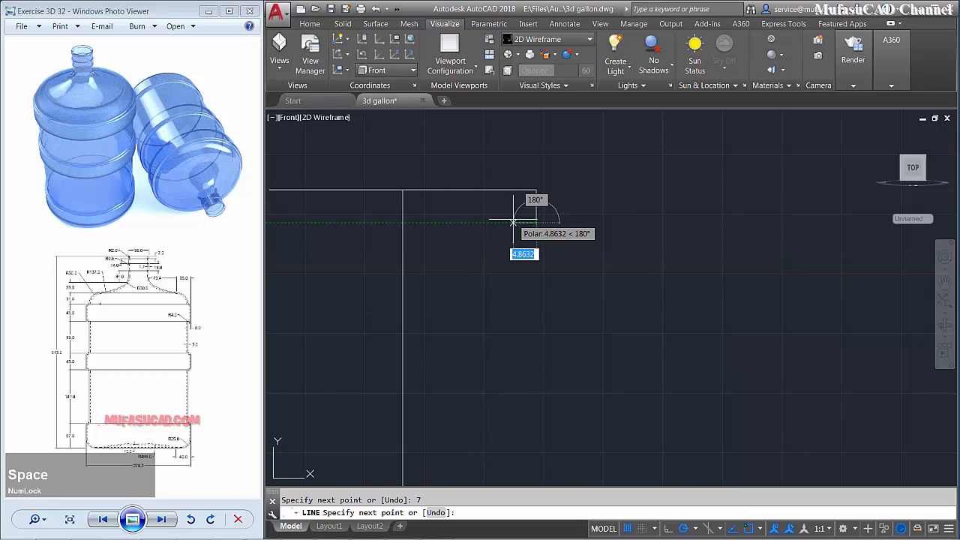
text(1)
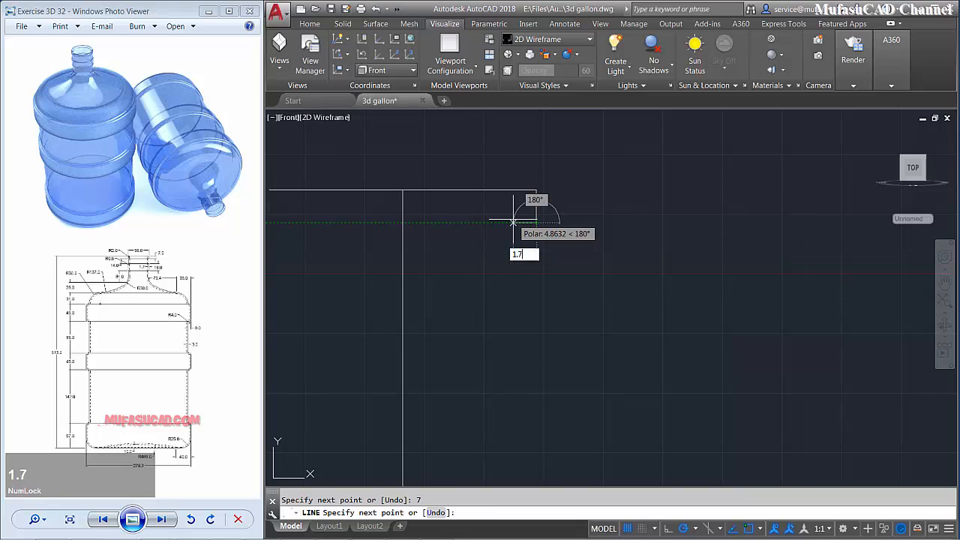
text(.7)
key(space)
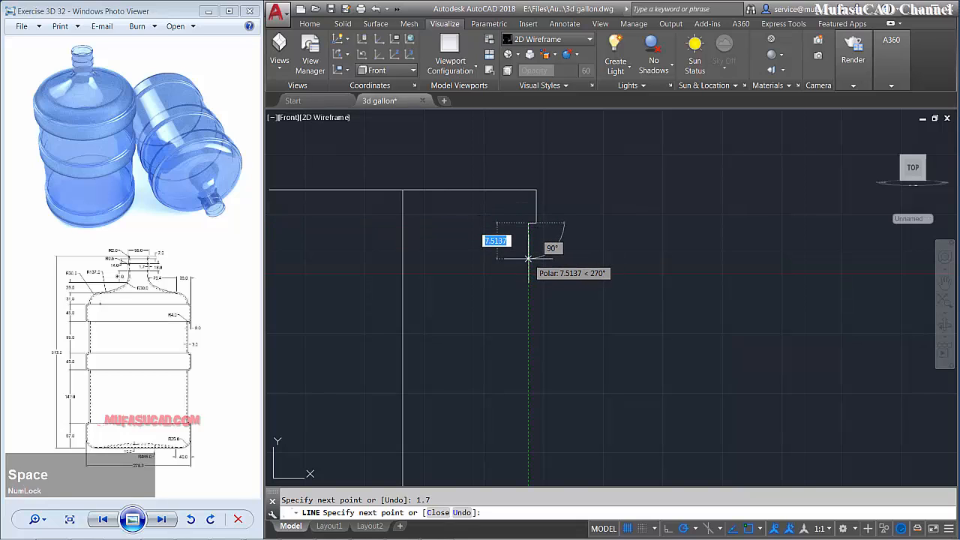
Continue the neck profile with segments 14 units down and 1.7 units right.
text(14)
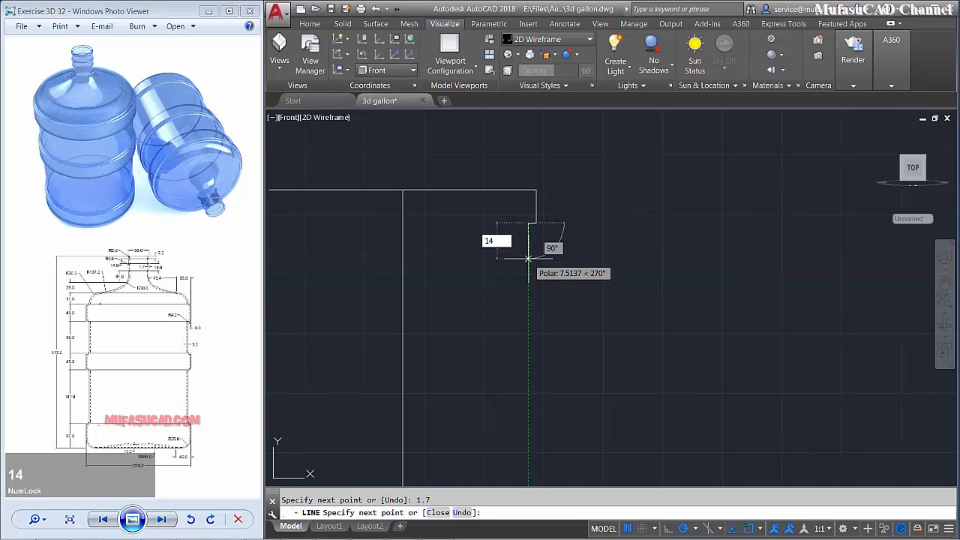
key(space)
text(1)
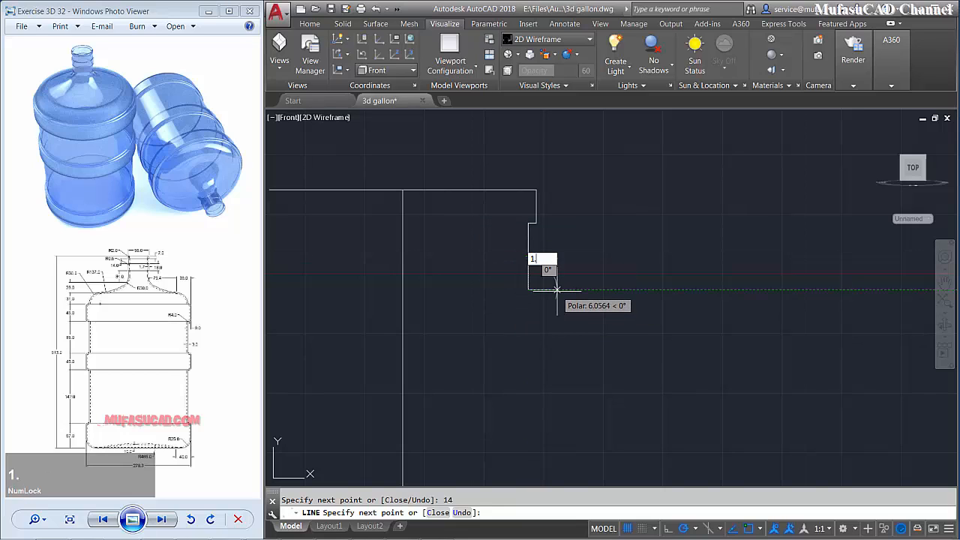
text(.7)
key(space)
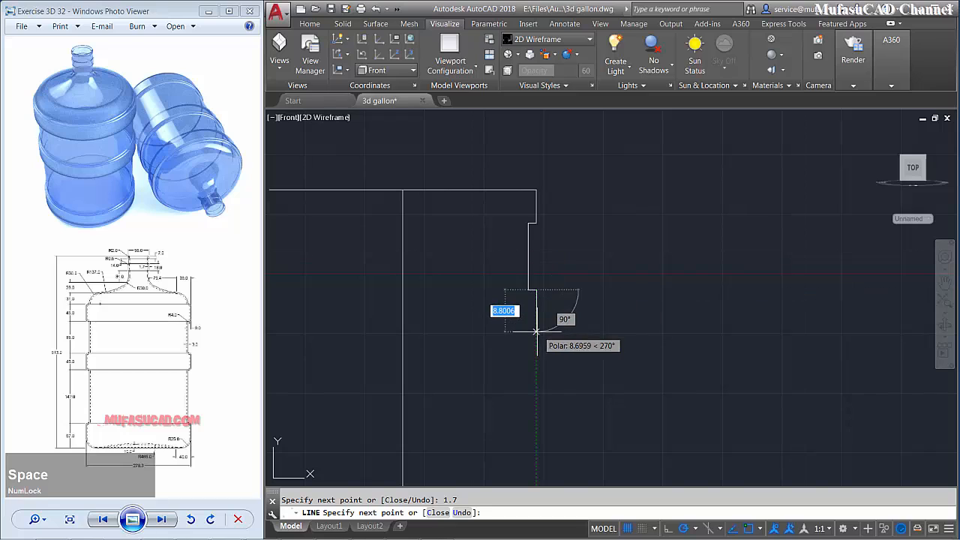
Extend the neck profile with segments 18 units down and 1.7 units left.
text(18)
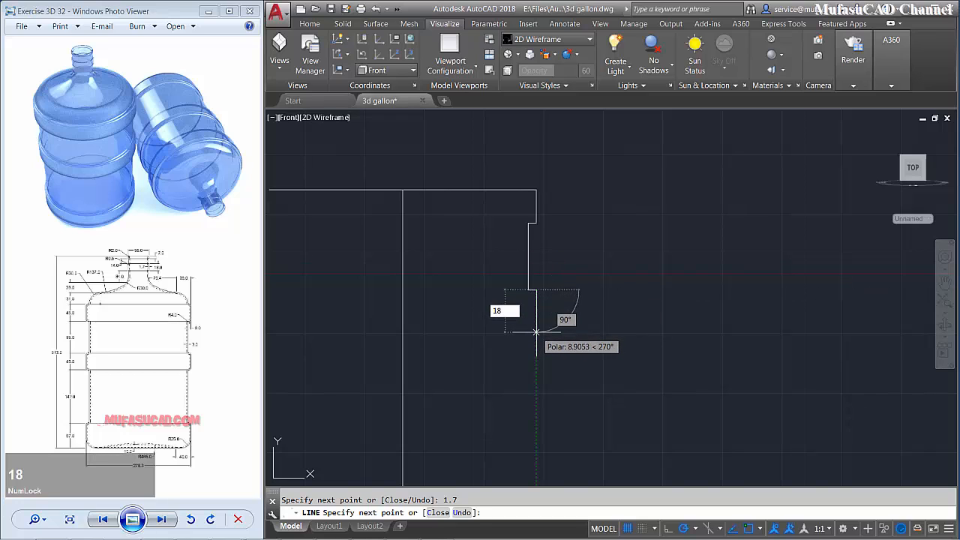
key(space)
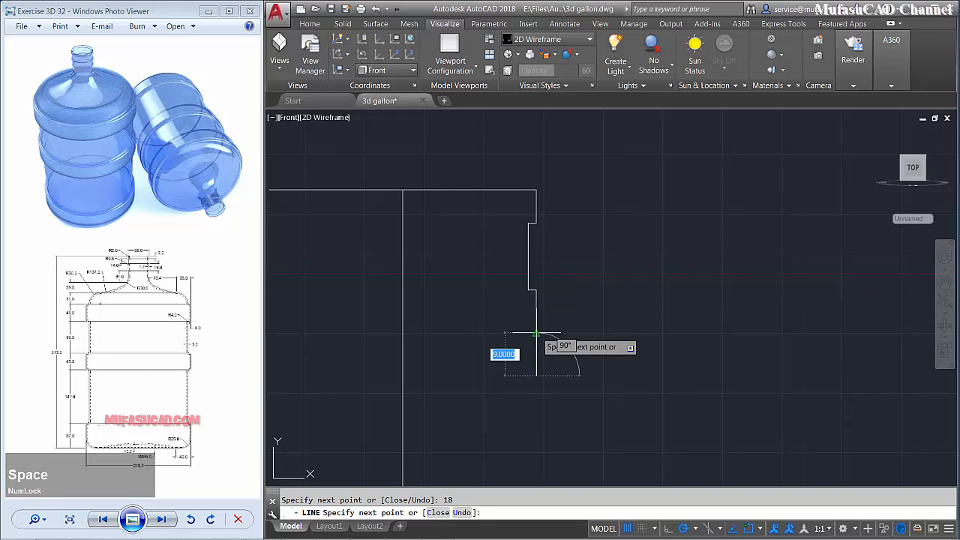
text(1)
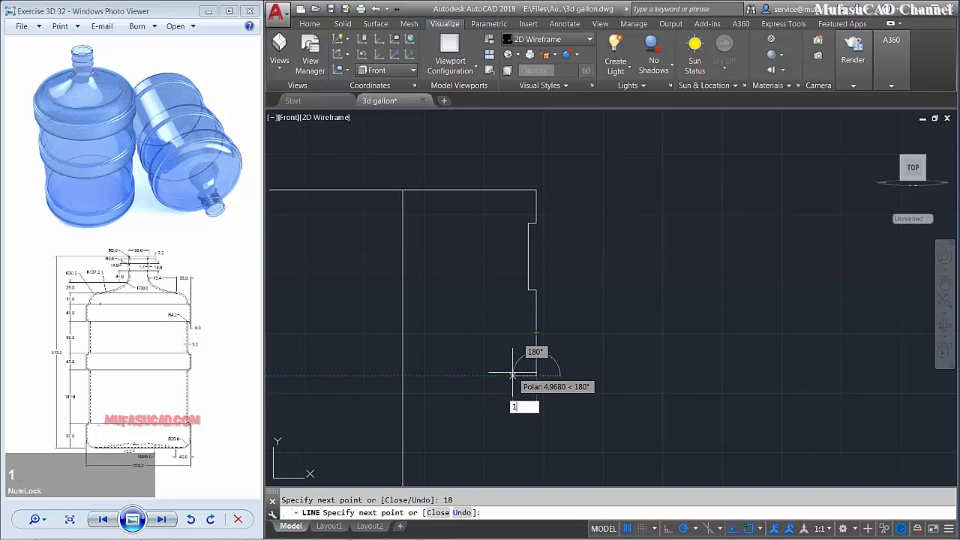
text(.7)
key(space)
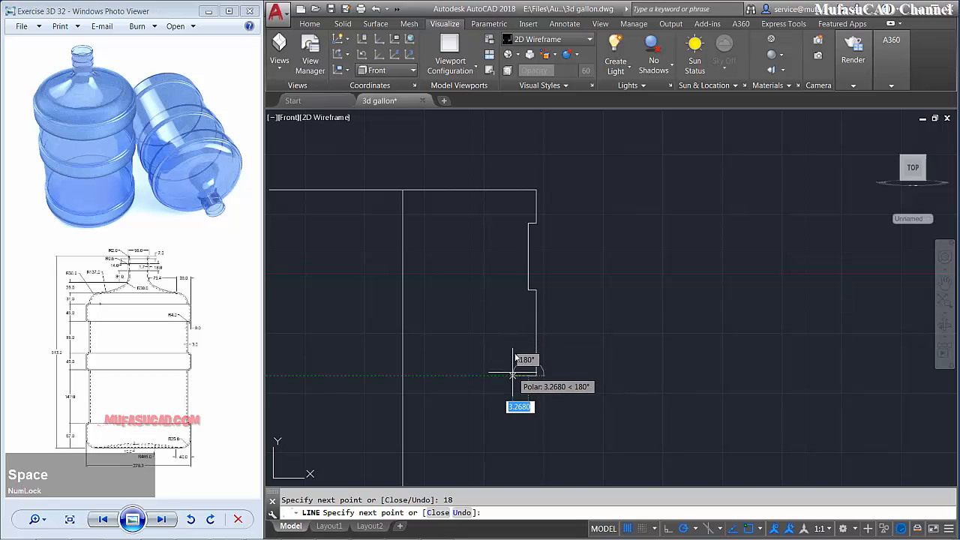
Finish the neck profile with a segment 31 units straight down and end the line.
mouse_move(521, 368)
middle_down()
mouse_move(519, 272)
mouse_move(530, 306)
middle_up()
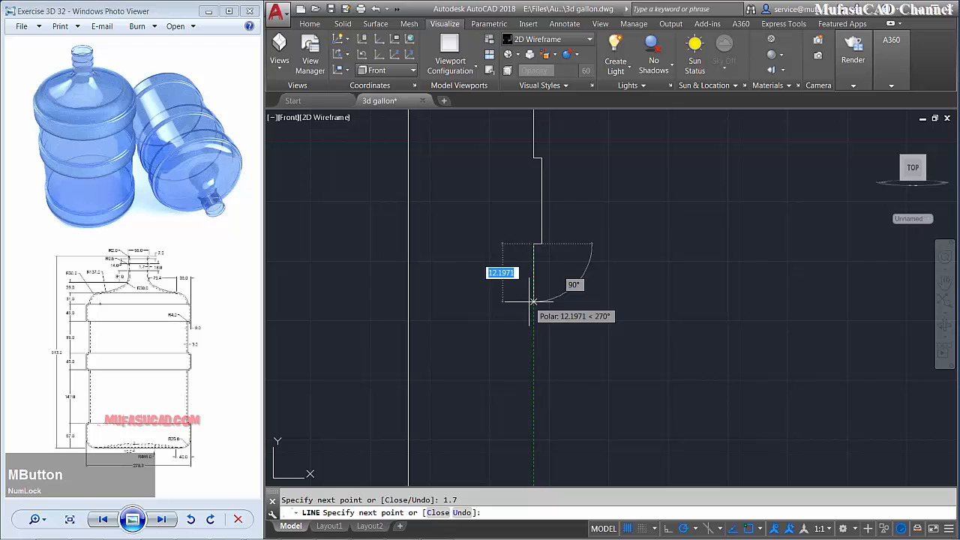
text(3)
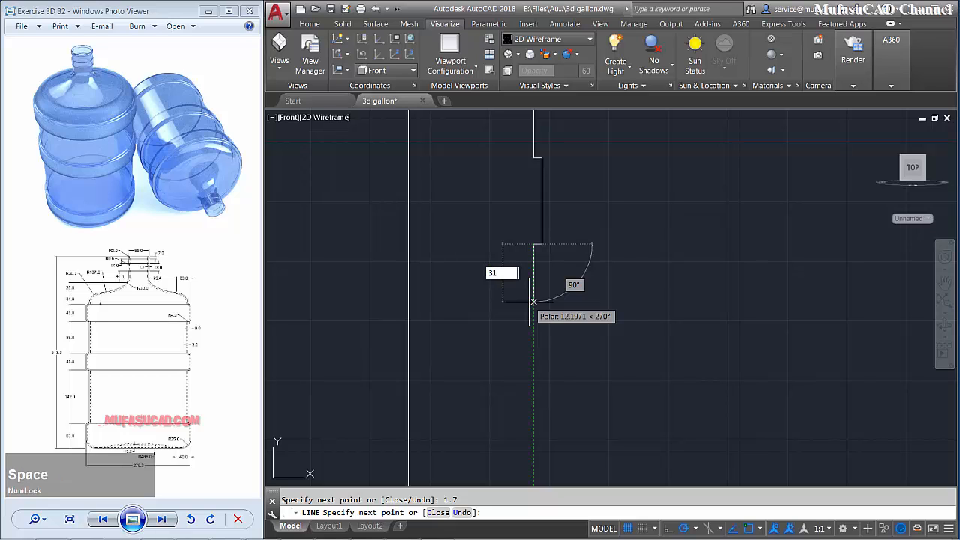
text(1)
key(space)
key(space)
Draw a horizontal construction line to the right from the lower end of the neck profile.
scroll(607, 317, down, 4)
middle_drag(607, 317, 568, 328)
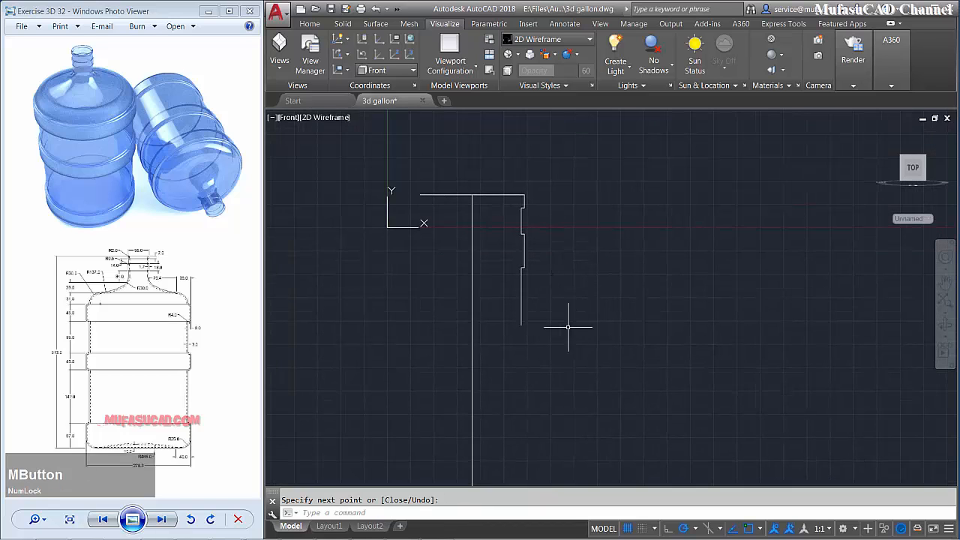
text(l)
key(space)
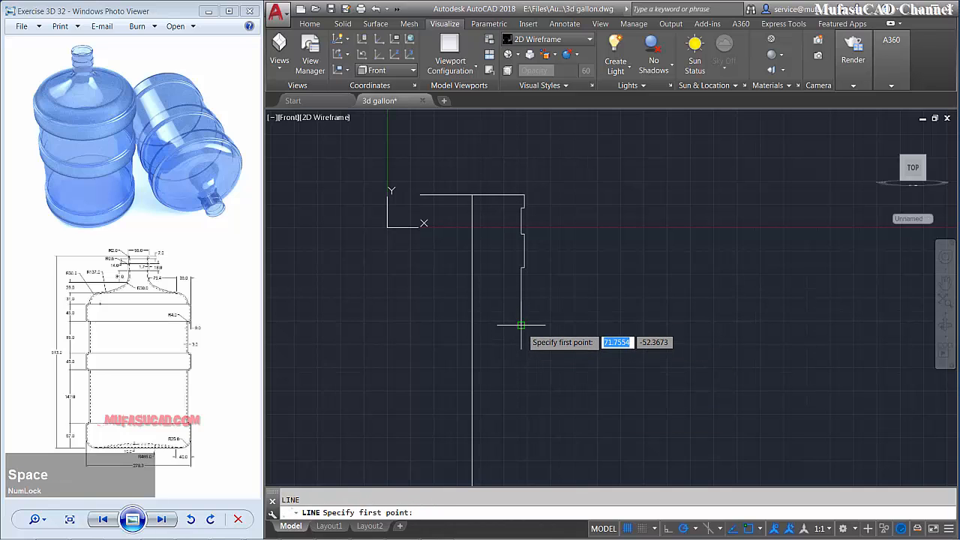
click(522, 325)
click(737, 325)
key(space)
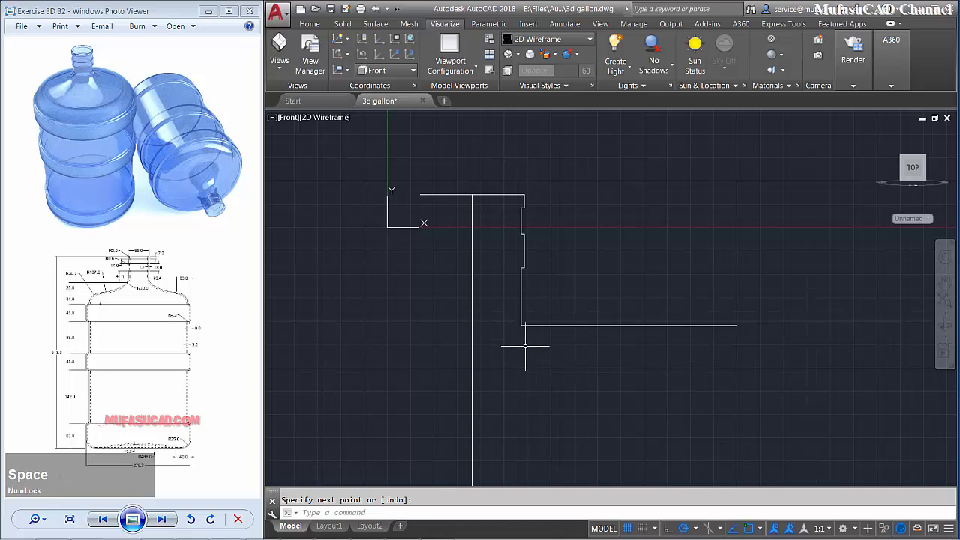
Draw a vertical construction line downward from the lower end of the neck profile.
key(space)
click(521, 325)
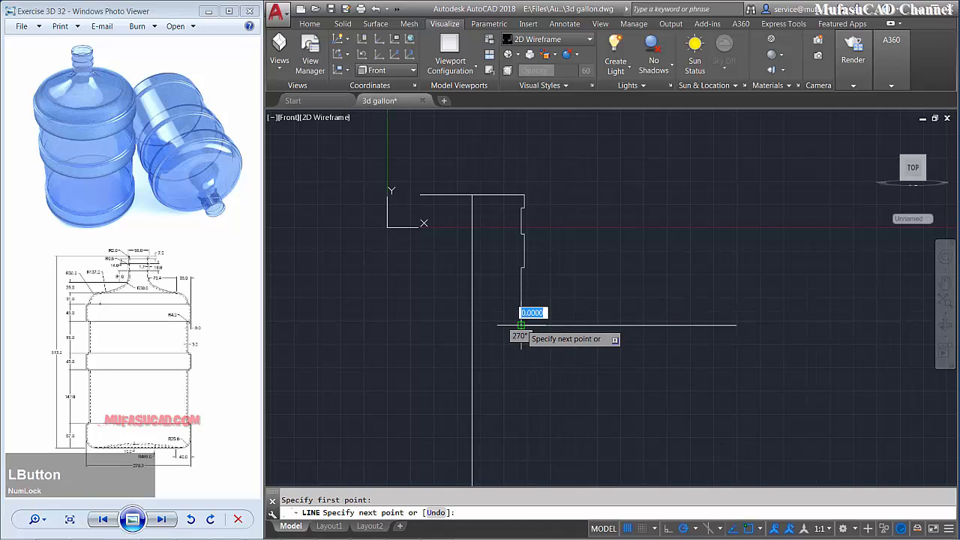
click(521, 459)
key(space)
Move the horizontal construction line straight down by 28 units.
text(m)
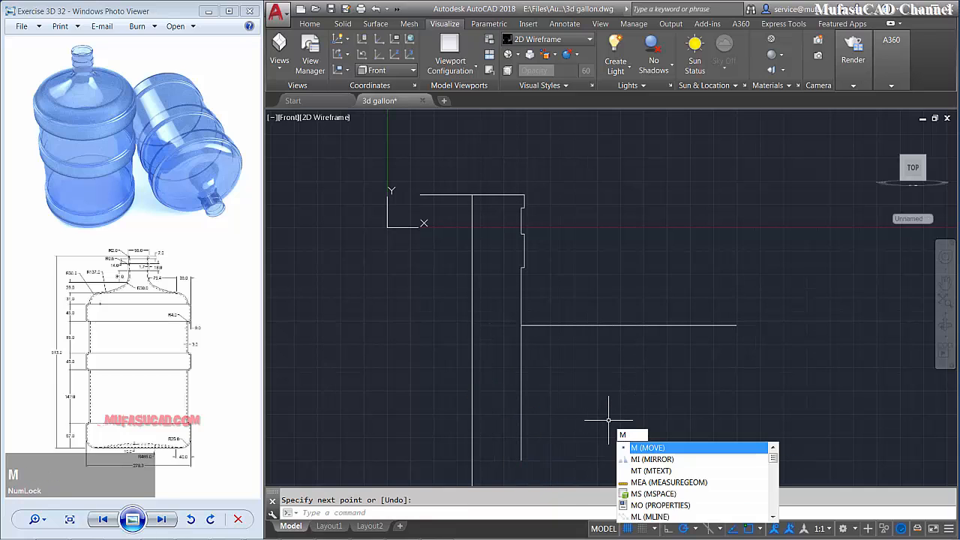
key(space)
click(690, 308)
click(647, 350)
key(space)
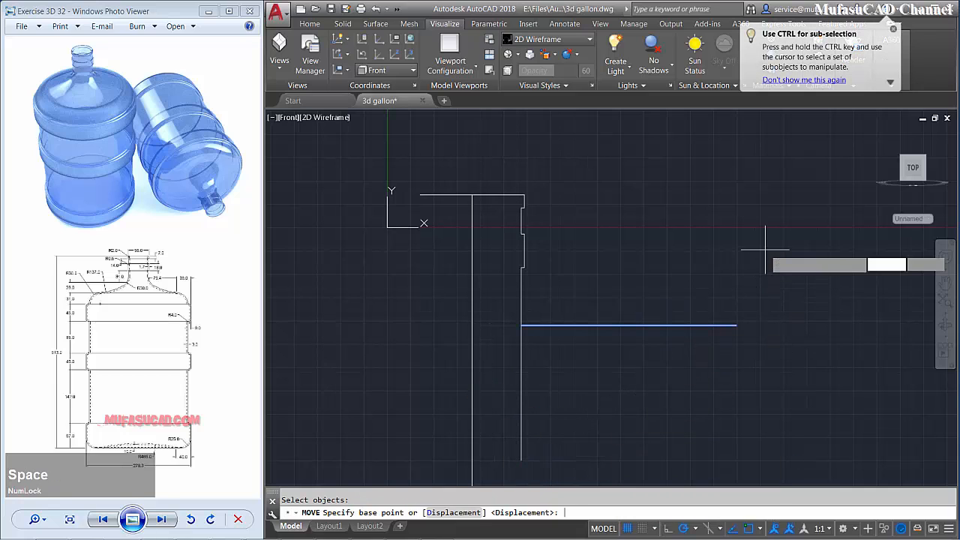
click(761, 249)
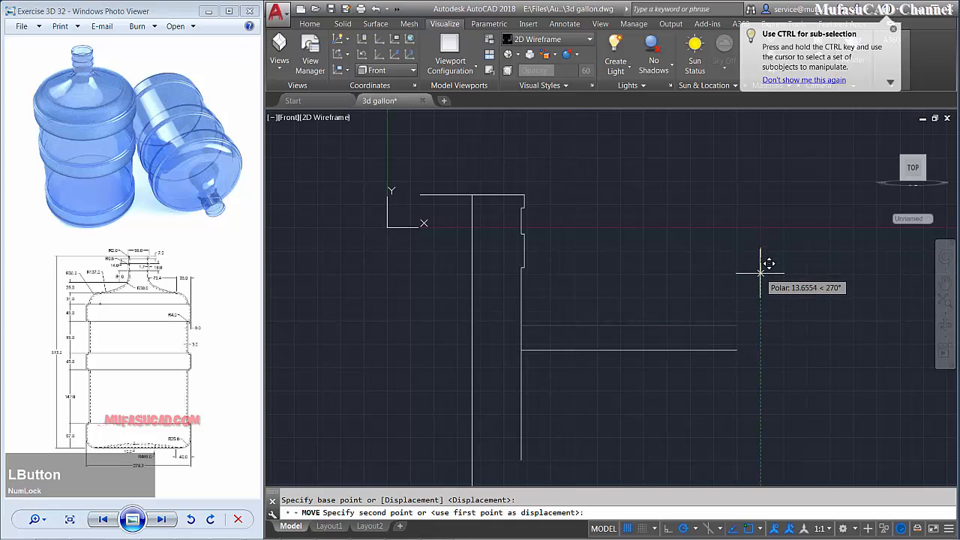
text(2)
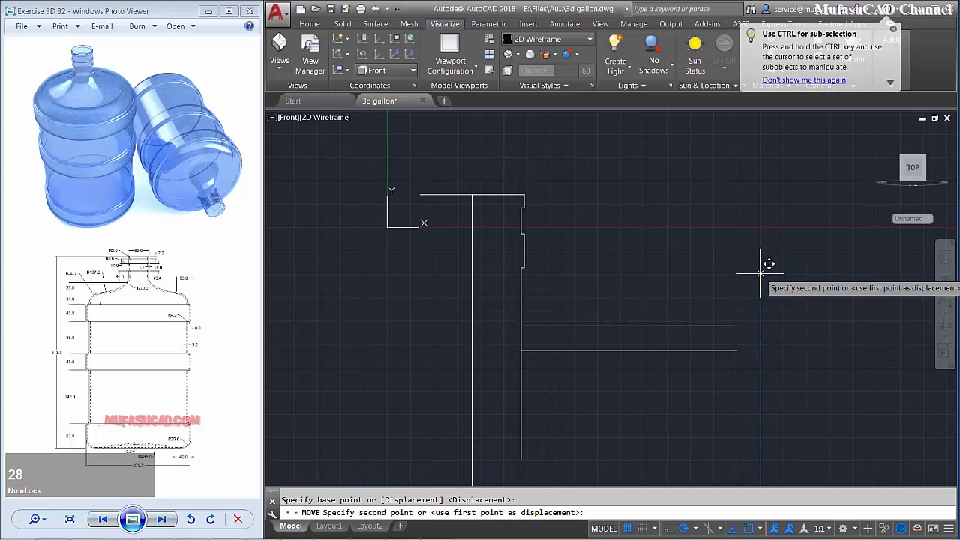
key(space)
Move the vertical construction line 75.4 units to the right.
key(space)
click(555, 409)
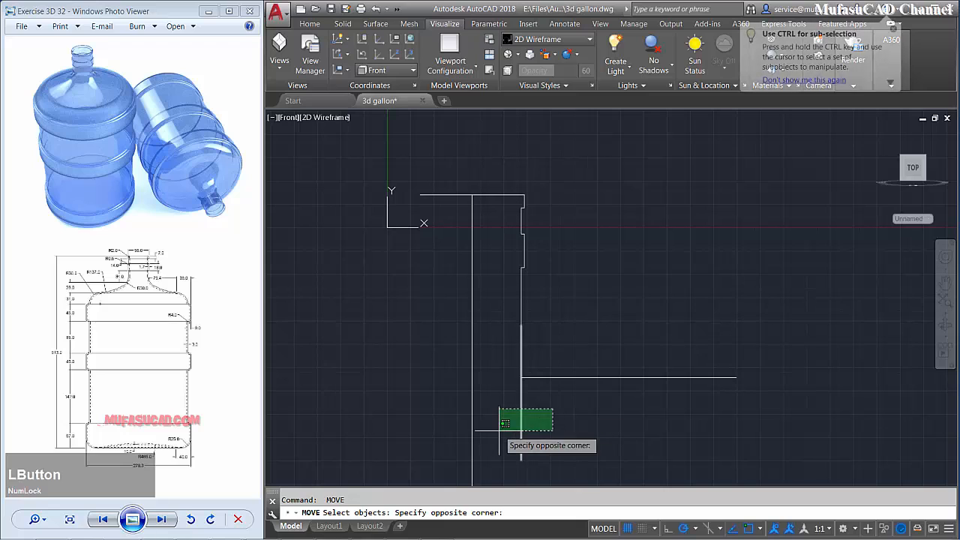
click(499, 443)
key(space)
click(560, 304)
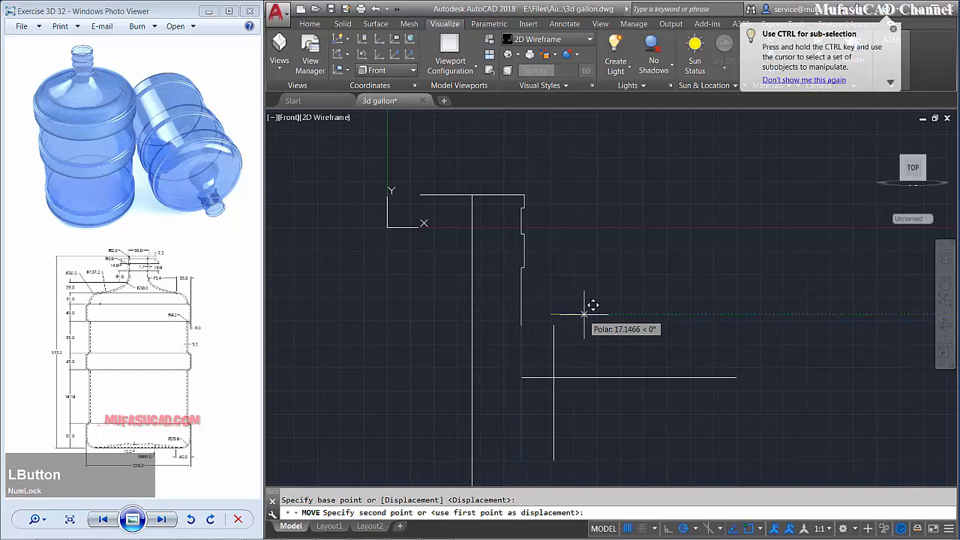
text(7)
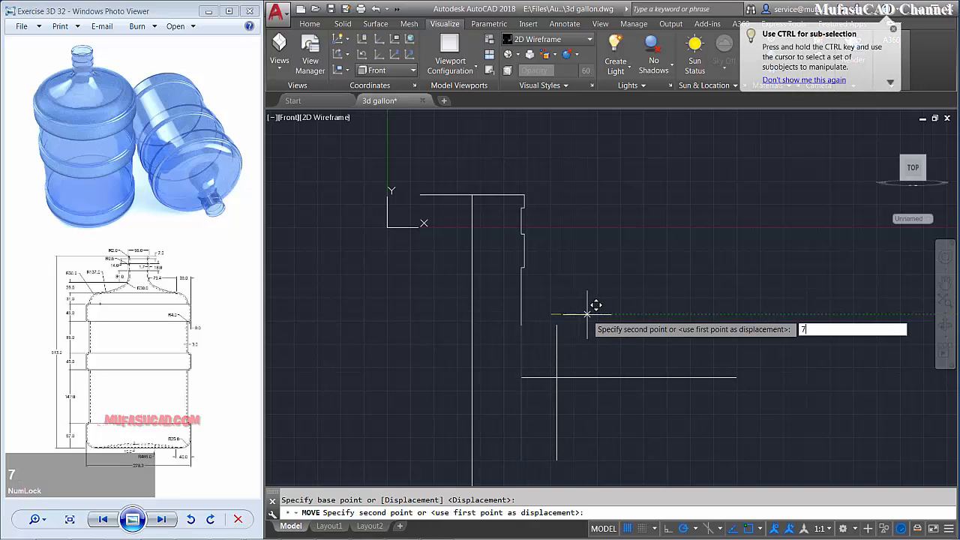
text(5.4)
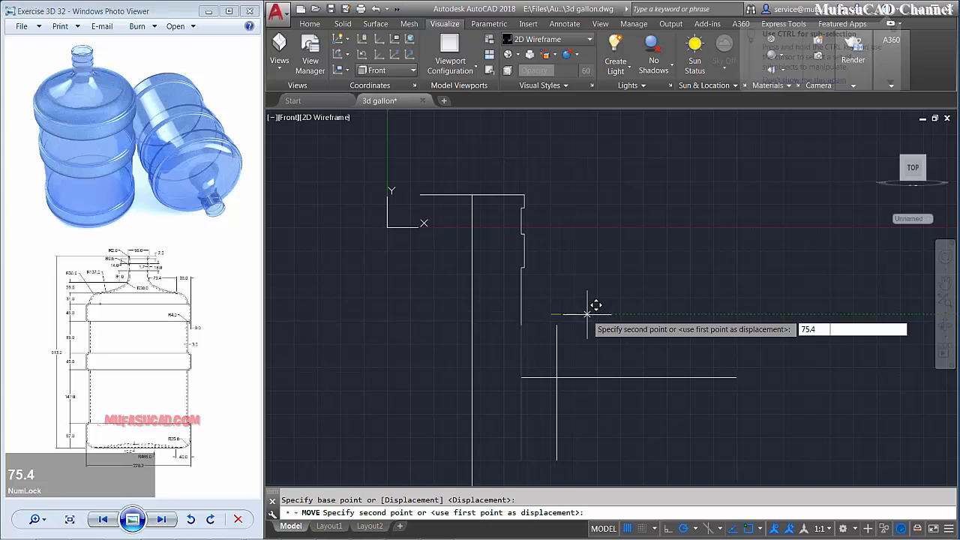
key(space)
Draw a shoulder arc of radius 137 from the neck's lower end to the intersection of the two construction lines.
text(ar)
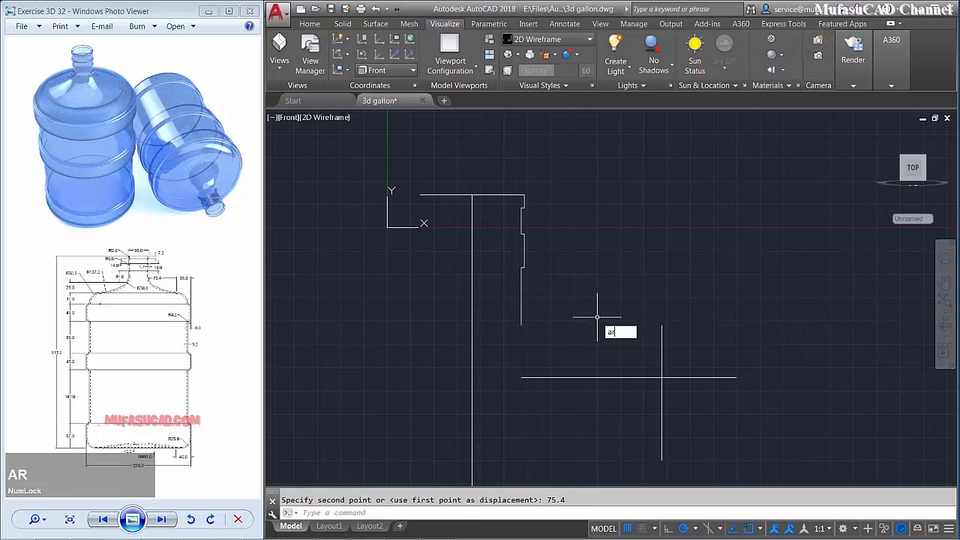
text(c)
key(space)
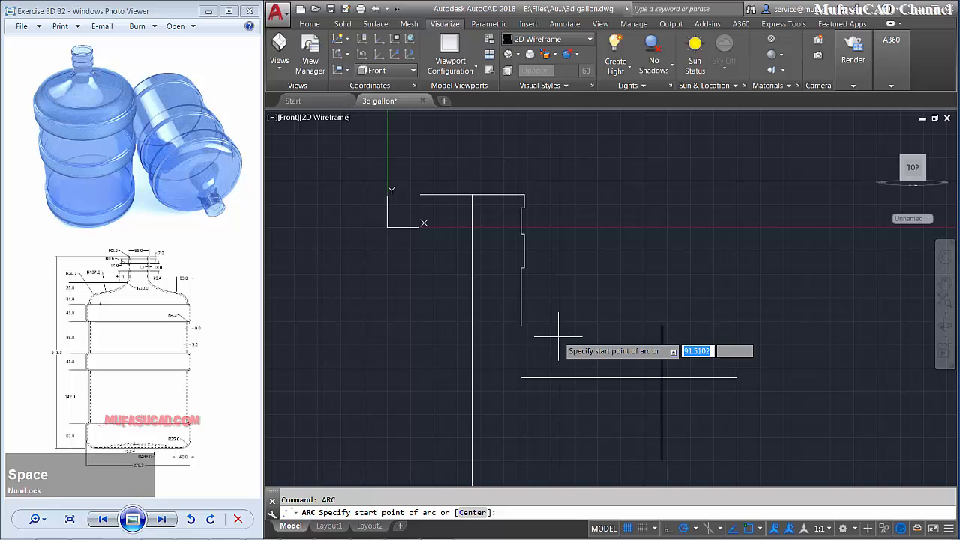
click(522, 324)
text(e)
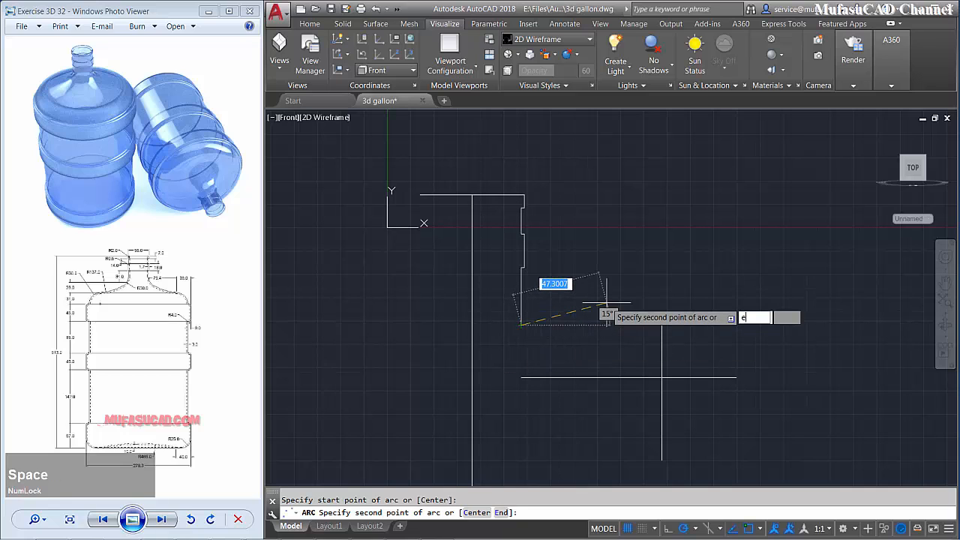
key(space)
click(662, 377)
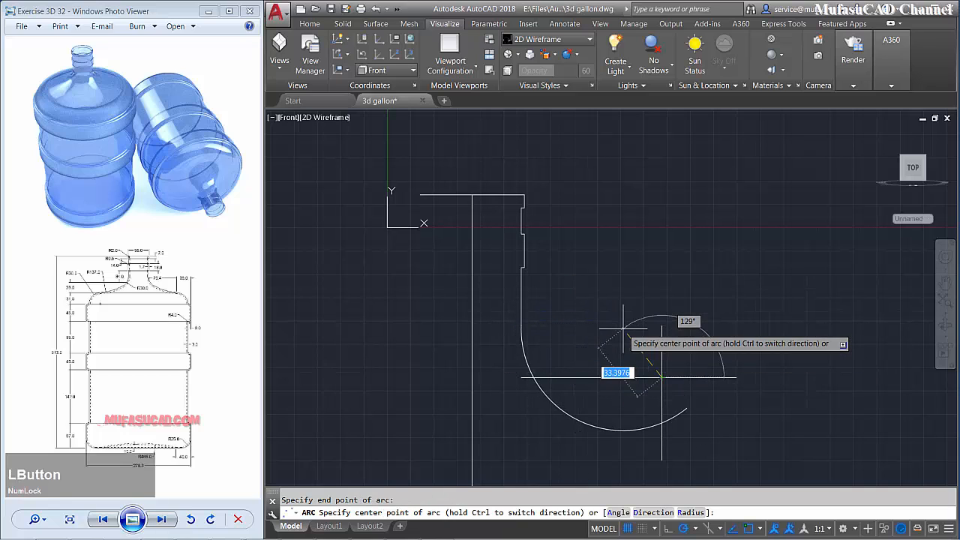
text(r)
key(space)
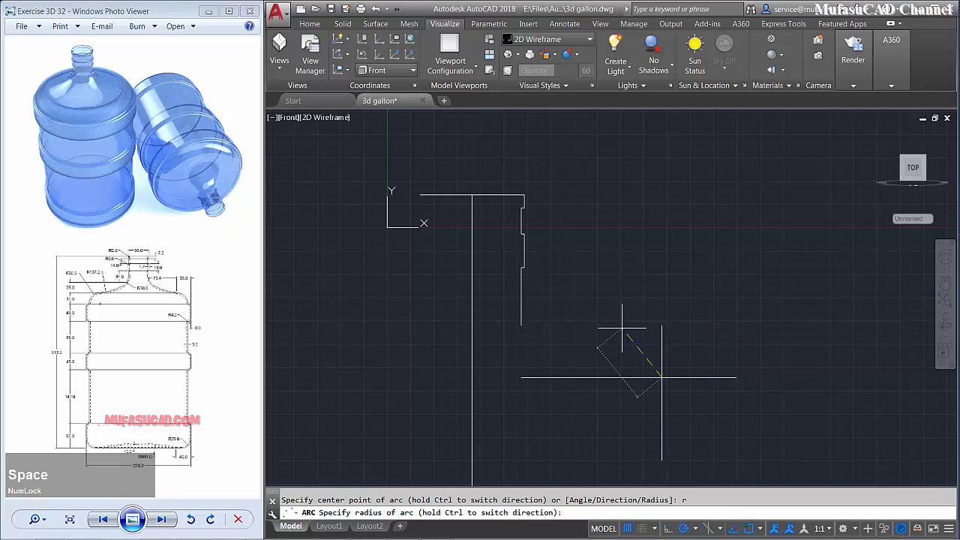
text(137)
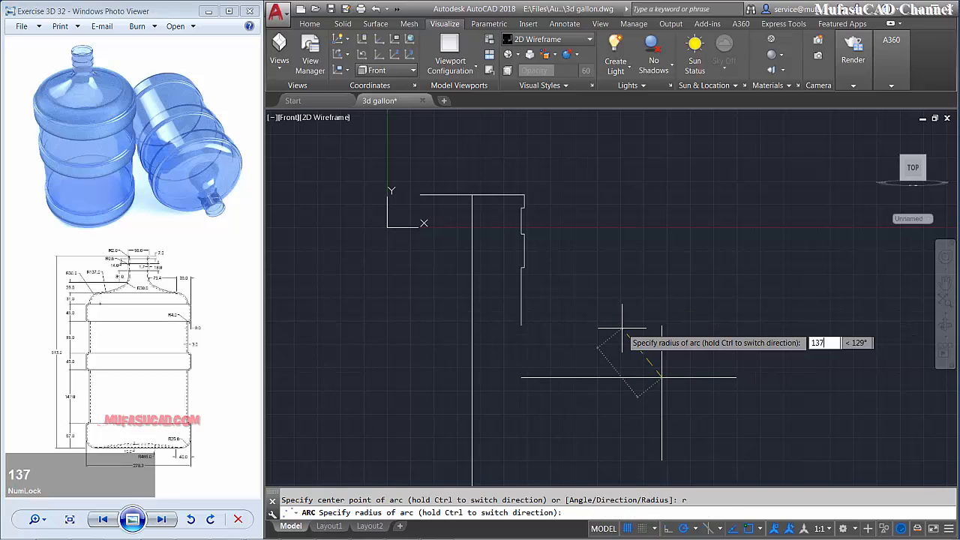
key(space)
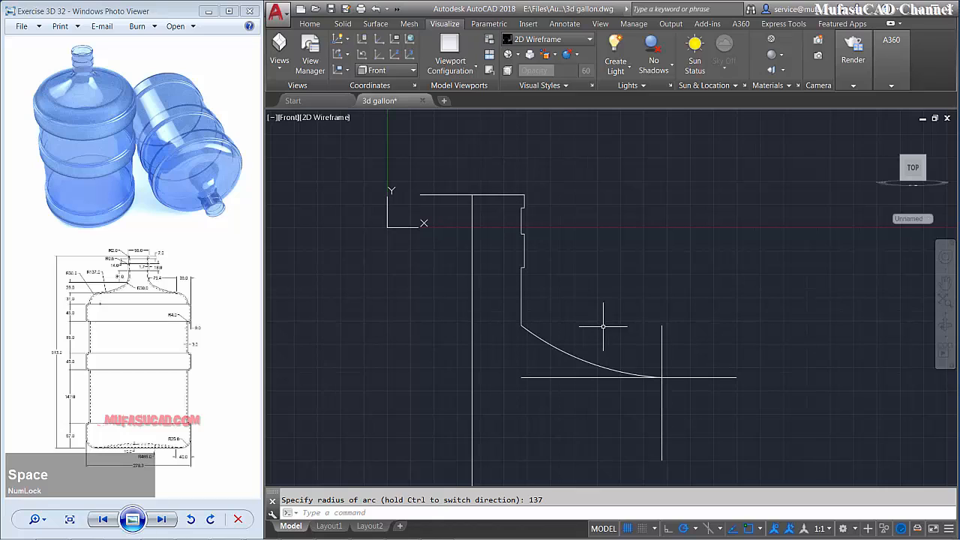
Draw a circle of radius 30 tangent to the shoulder arc and the neck's lowest vertical line.
text(c)
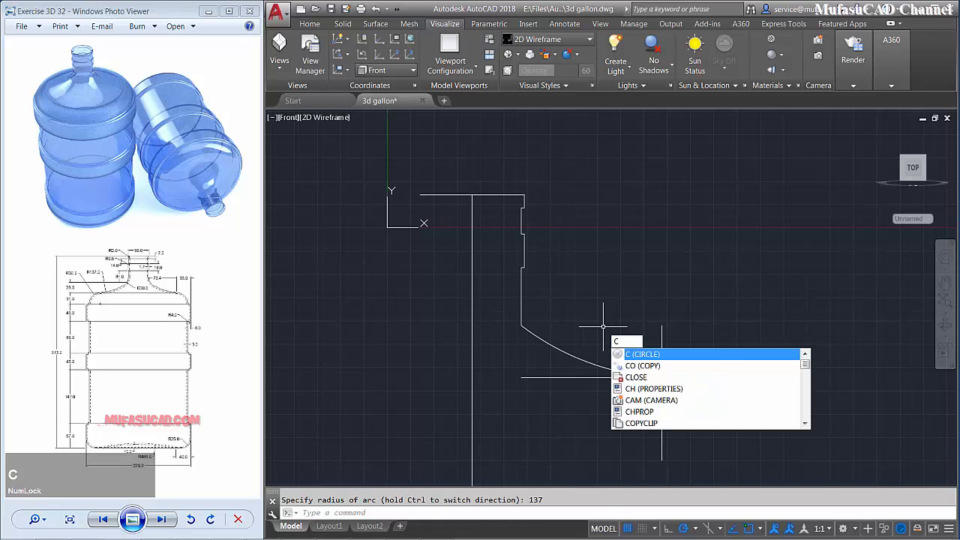
key(space)
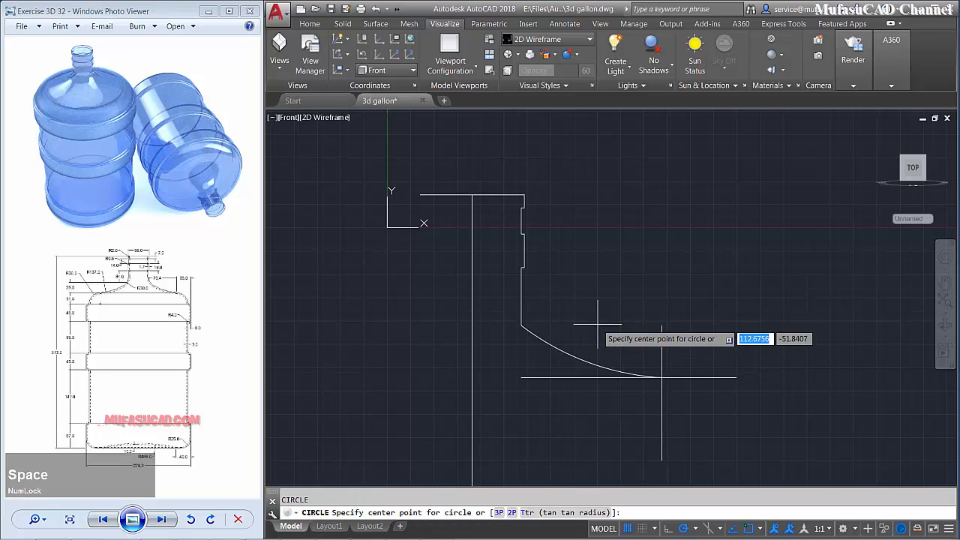
text(ttr)
key(space)
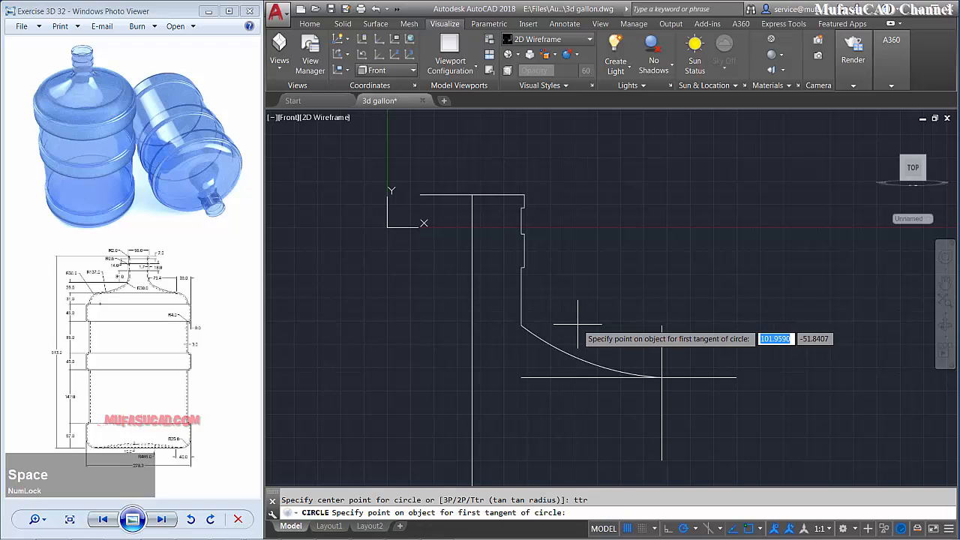
click(534, 333)
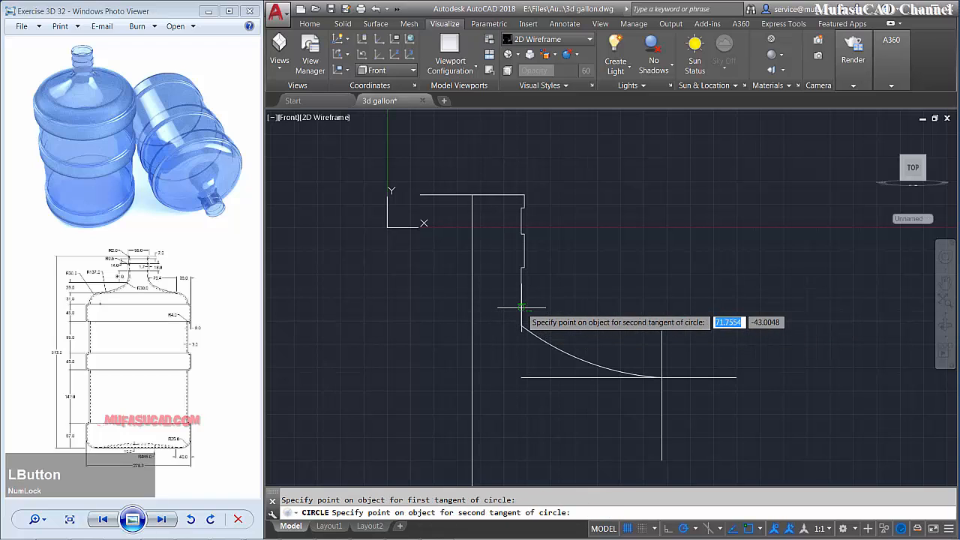
click(546, 338)
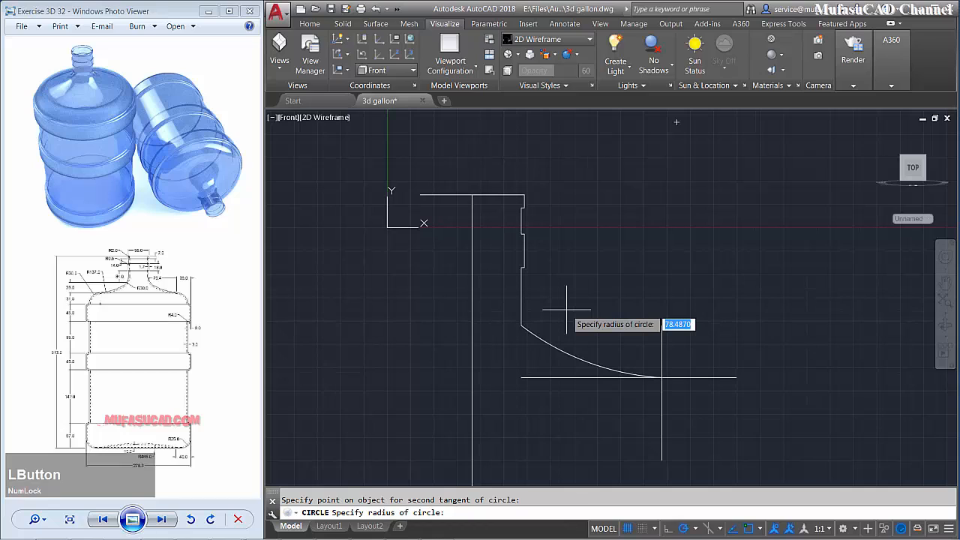
text(3)
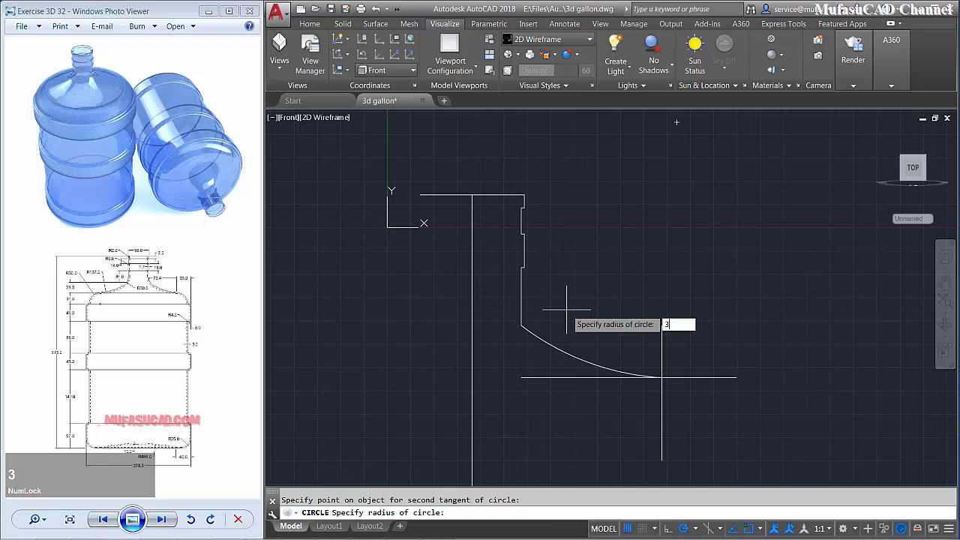
text(0)
key(space)
Trim the circle and the sharp corner so only a smooth curve joins the neck to the shoulder arc.
scroll(555, 314, up, 2)
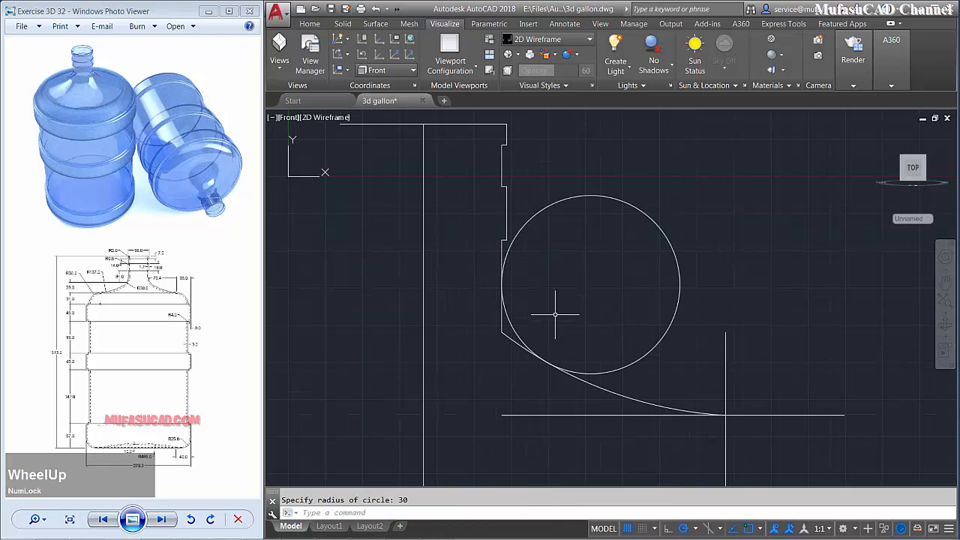
text(tr)
key(space)
key(space)
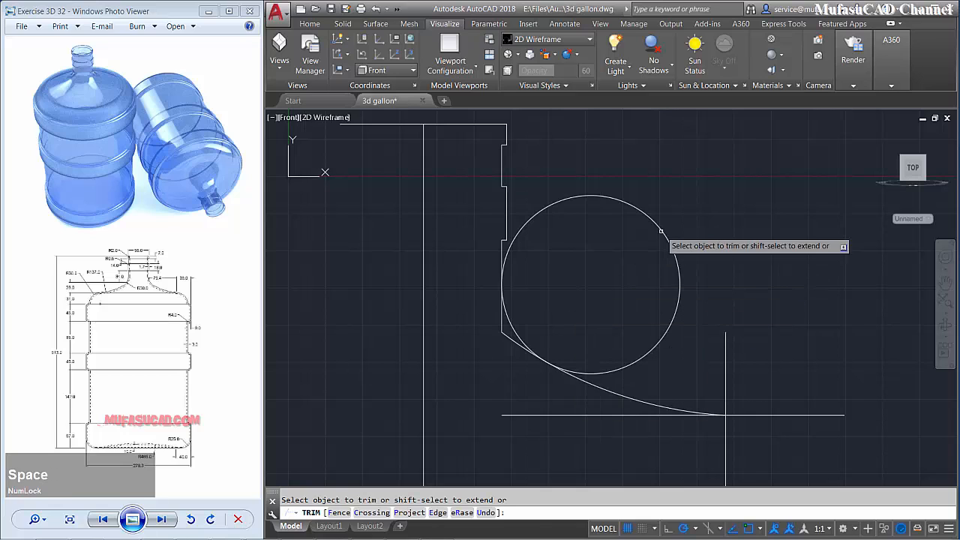
click(683, 200)
click(635, 241)
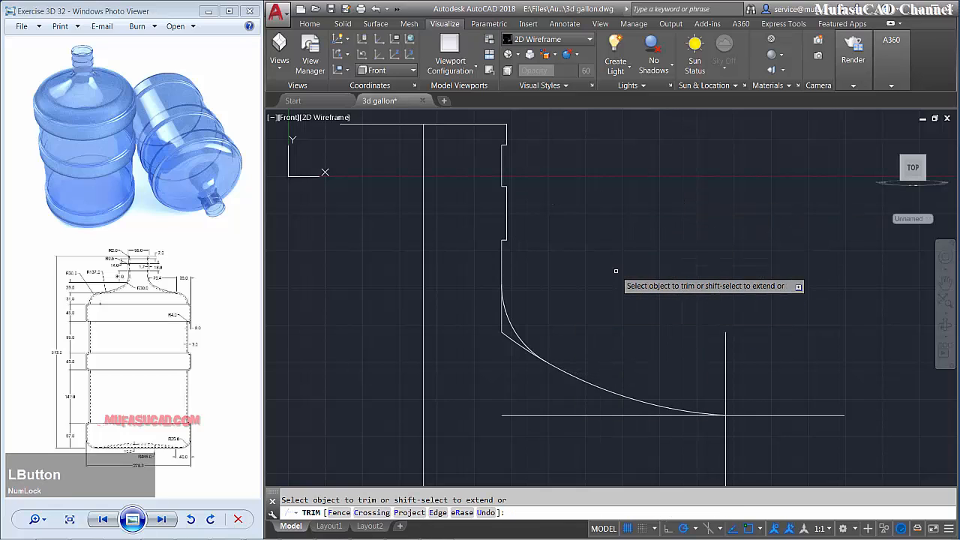
click(508, 350)
click(495, 331)
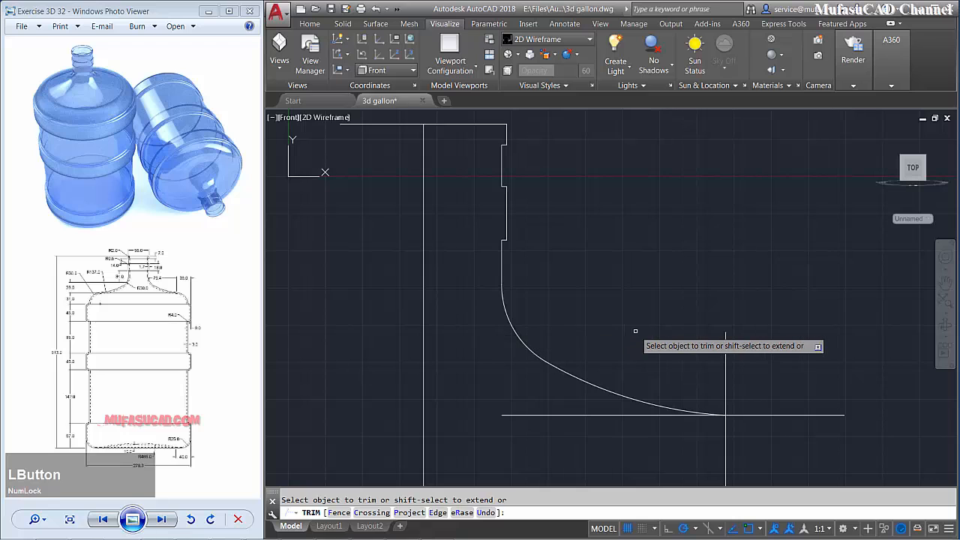
key(space)
Delete the horizontal and vertical construction lines crossing at the end of the shoulder arc.
scroll(636, 330, down, 1)
middle_drag(636, 330, 603, 253)
scroll(602, 253, down, 2)
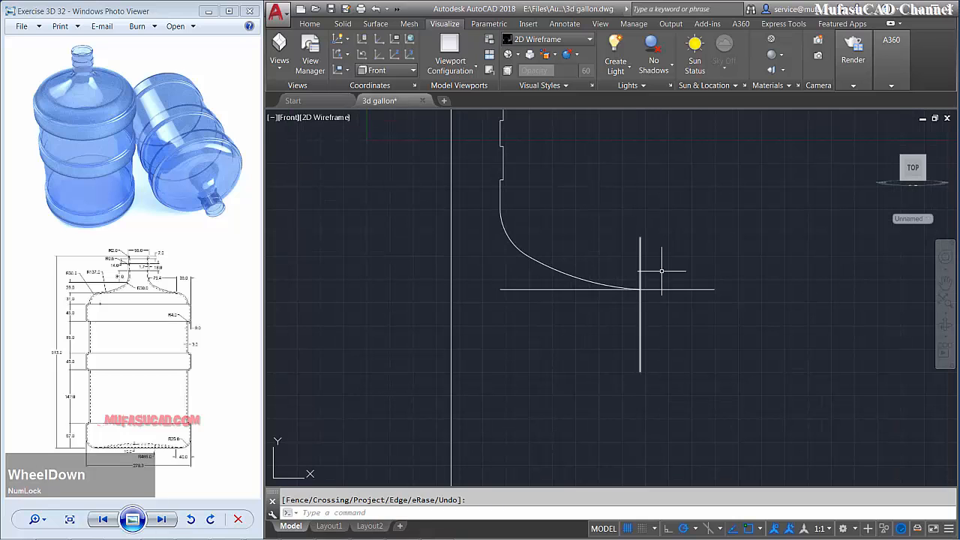
click(741, 268)
click(687, 315)
click(678, 338)
click(610, 379)
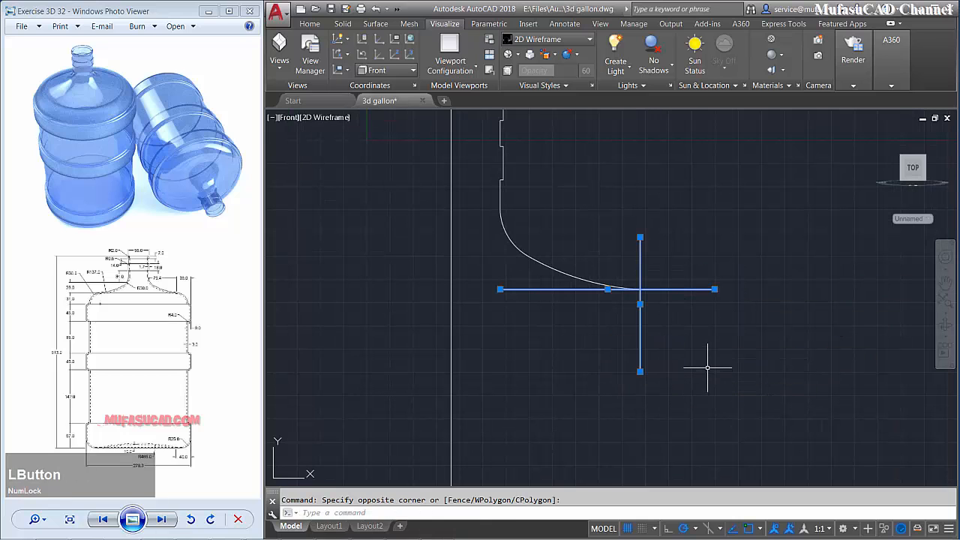
key(Delete)
Draw a line from the shoulder arc's end 30 units right and 31 units down.
text(l)
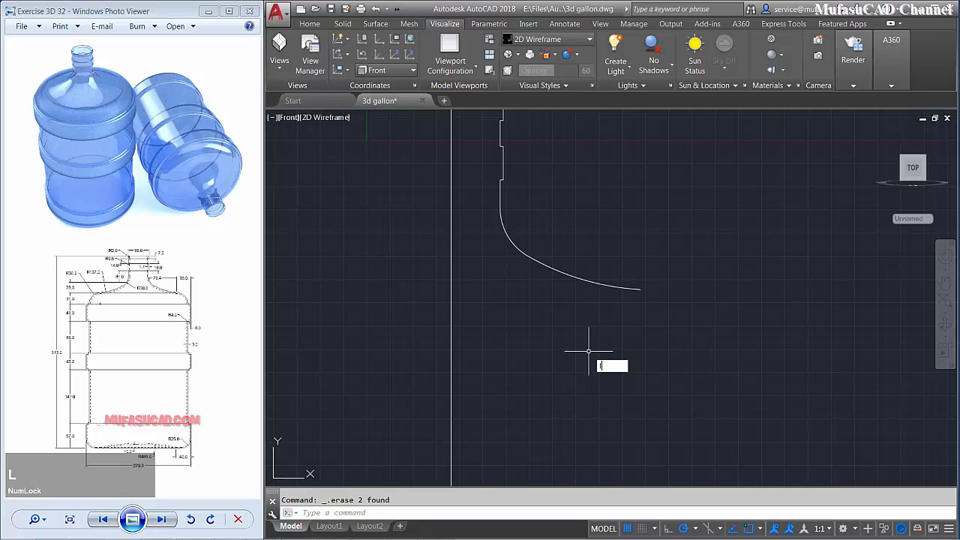
key(space)
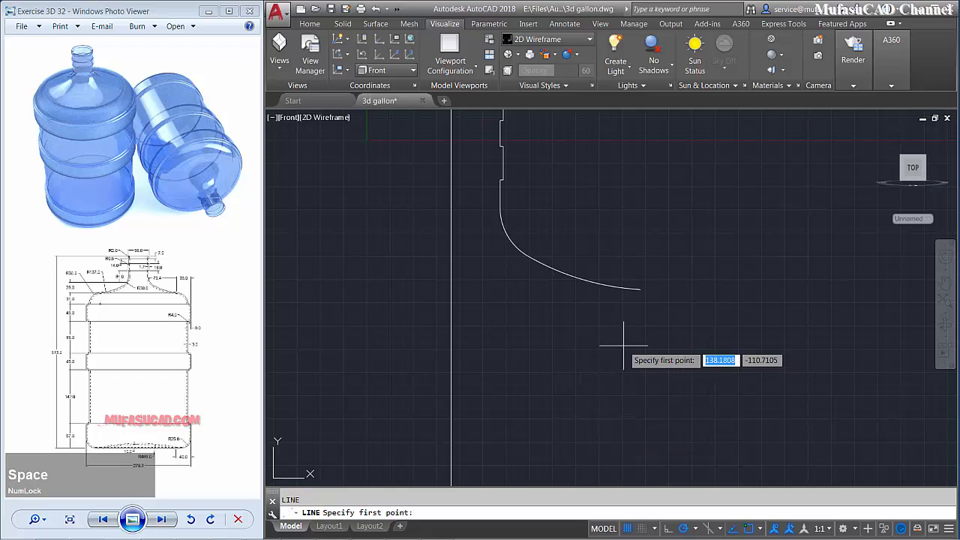
click(640, 289)
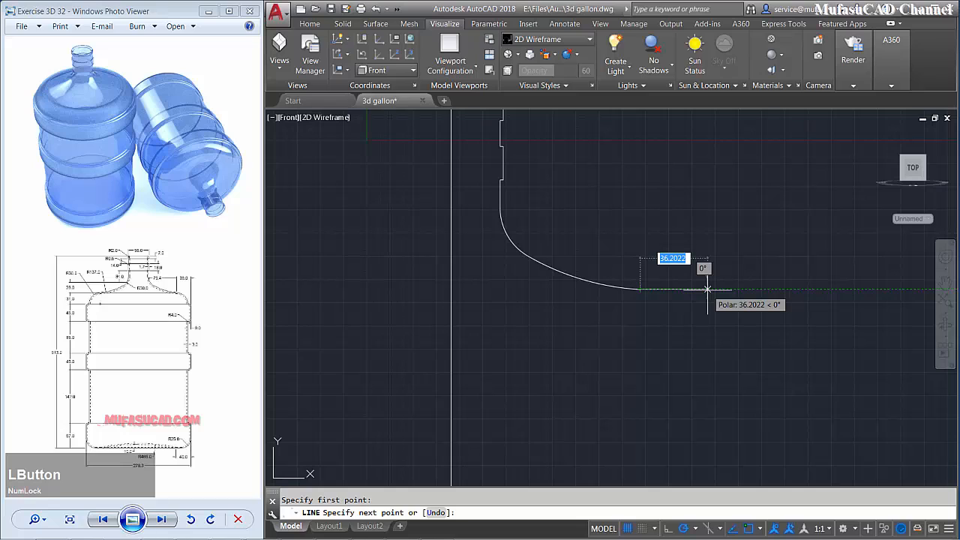
text(30)
key(space)
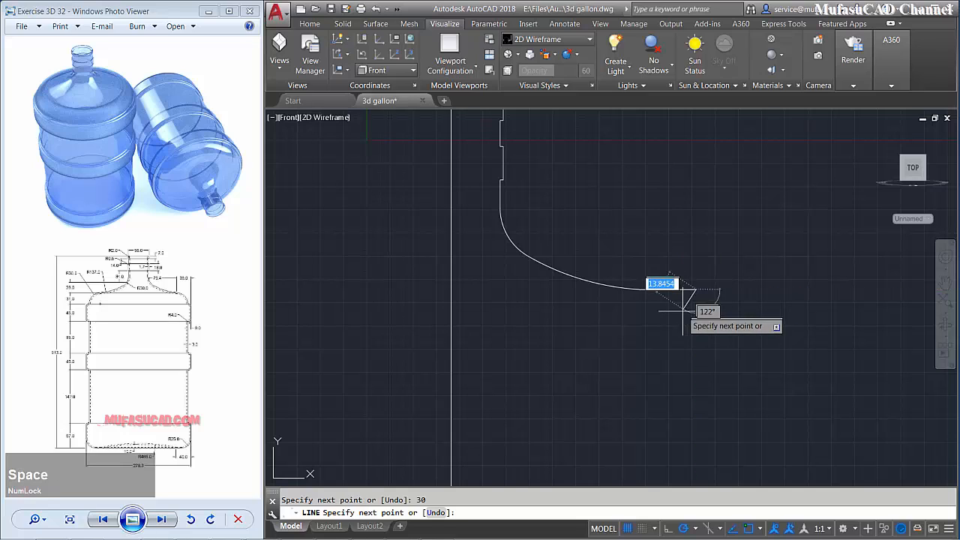
text(3)
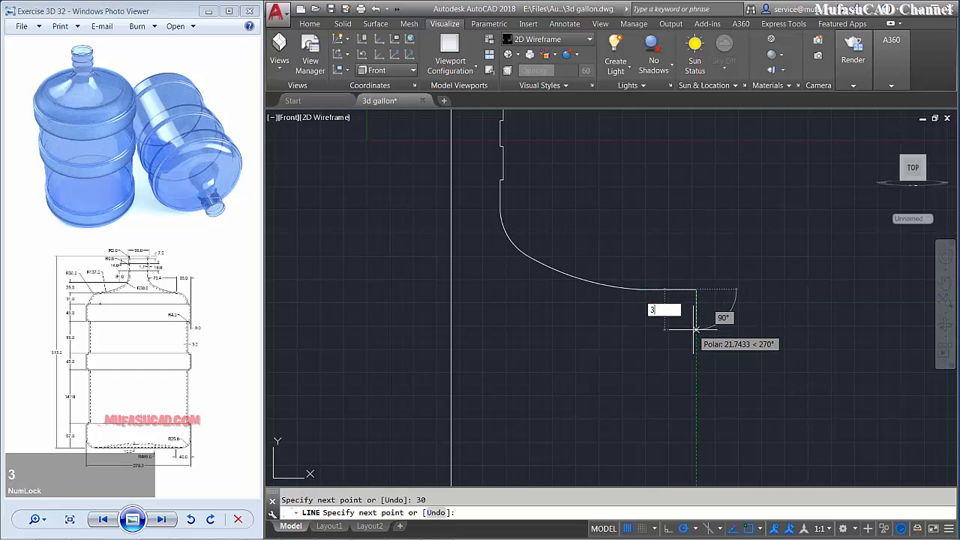
text(1)
key(space)
key(space)
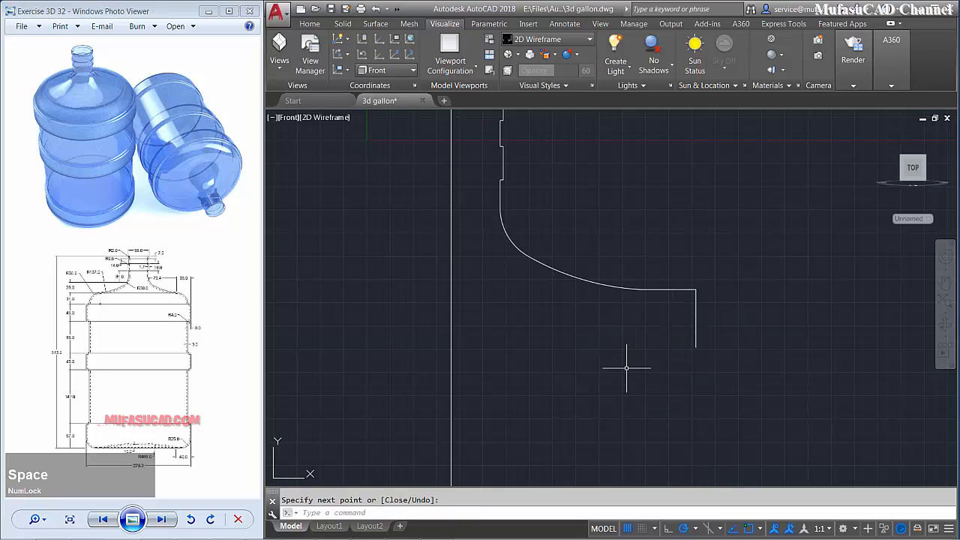
Fillet the corner between the shoulder's horizontal and vertical lines with a radius of 30.
text(fillet)
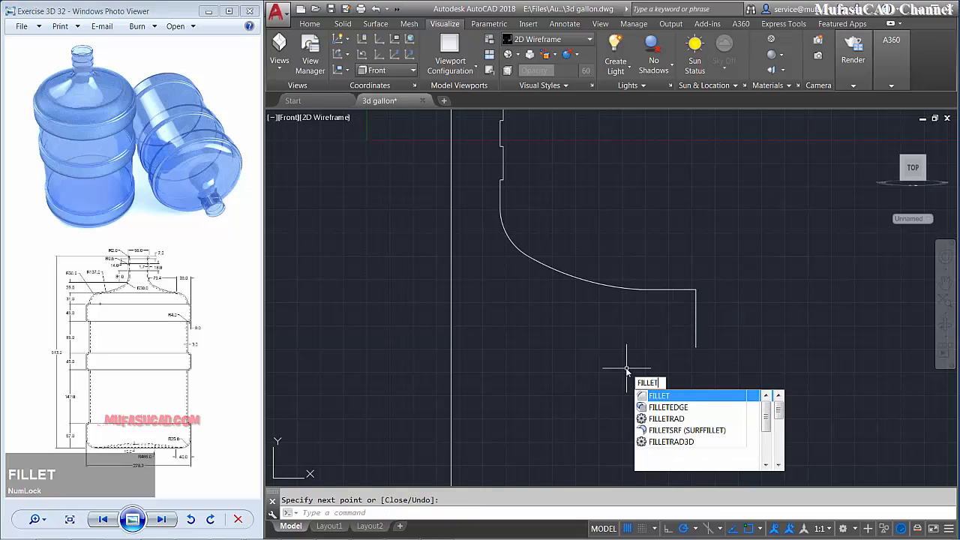
key(space)
text(r)
key(space)
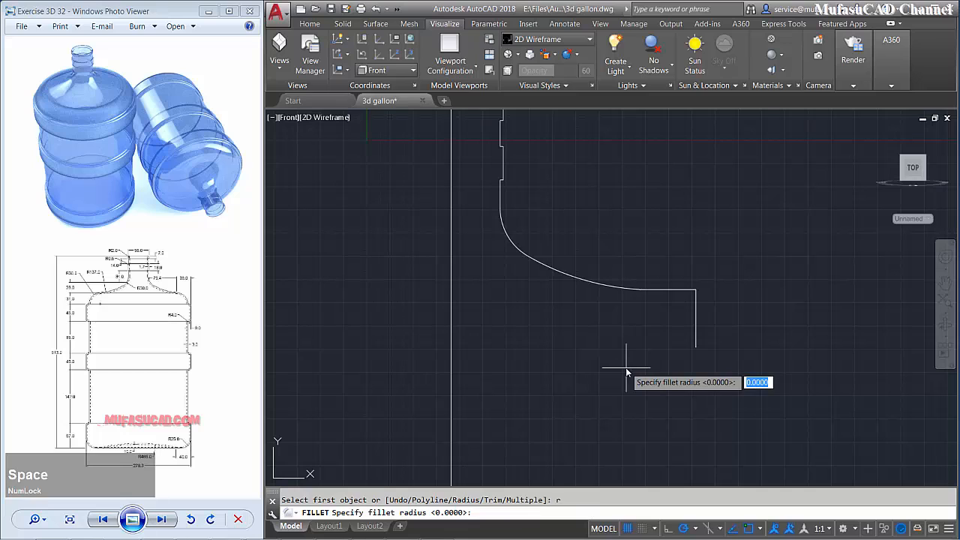
text(30)
key(space)
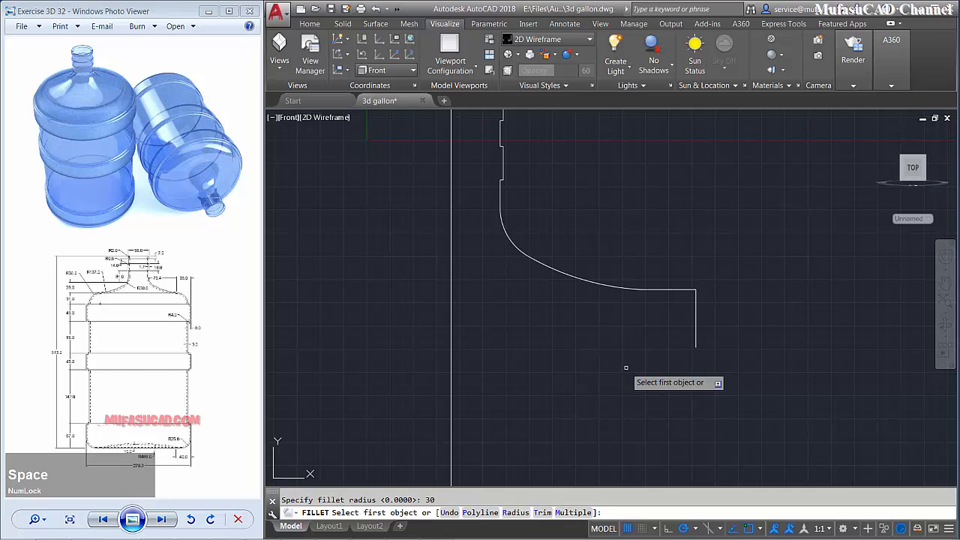
click(685, 291)
click(697, 313)
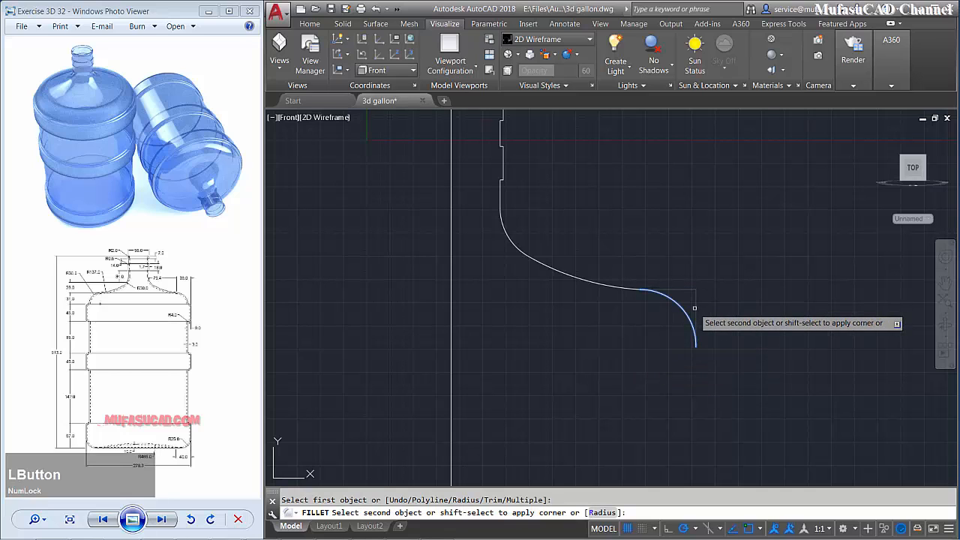
Draw the upper band outline from the shoulder fillet's end: 8 units right, 45 down and 8 left.
middle_drag(637, 376, 613, 345)
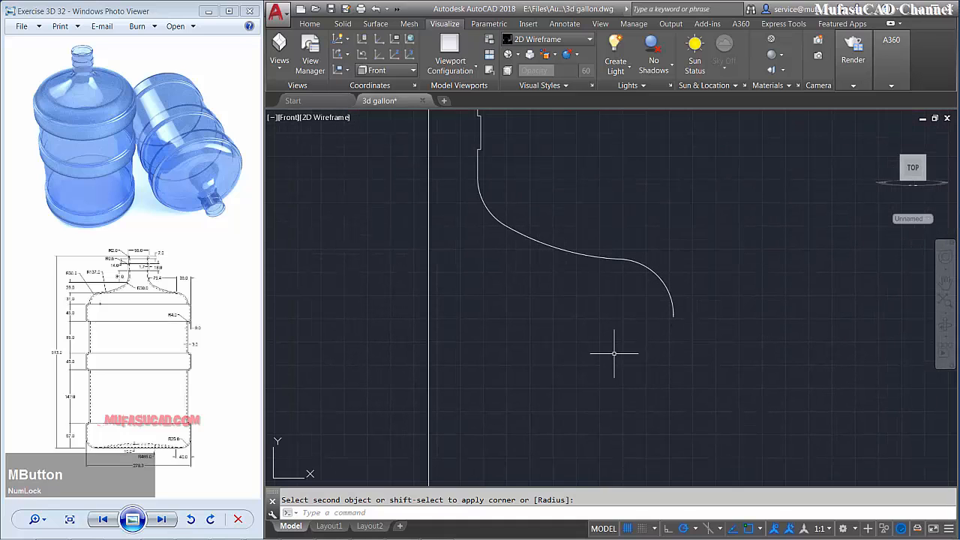
text(l)
key(space)
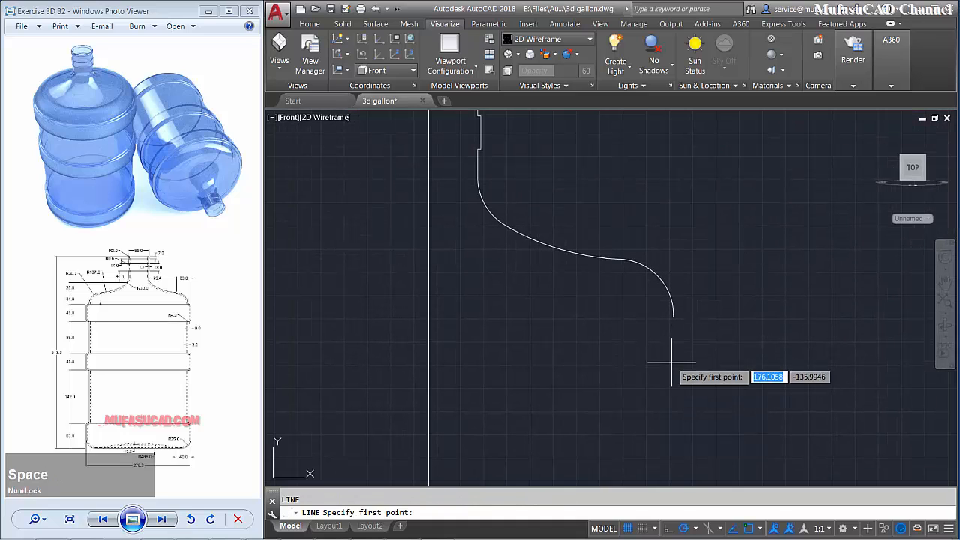
click(674, 315)
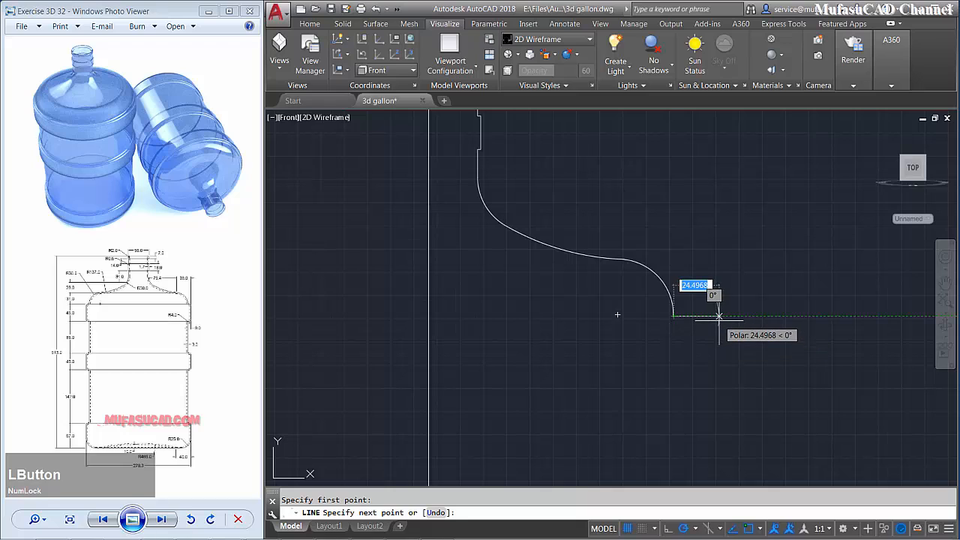
text(8)
key(space)
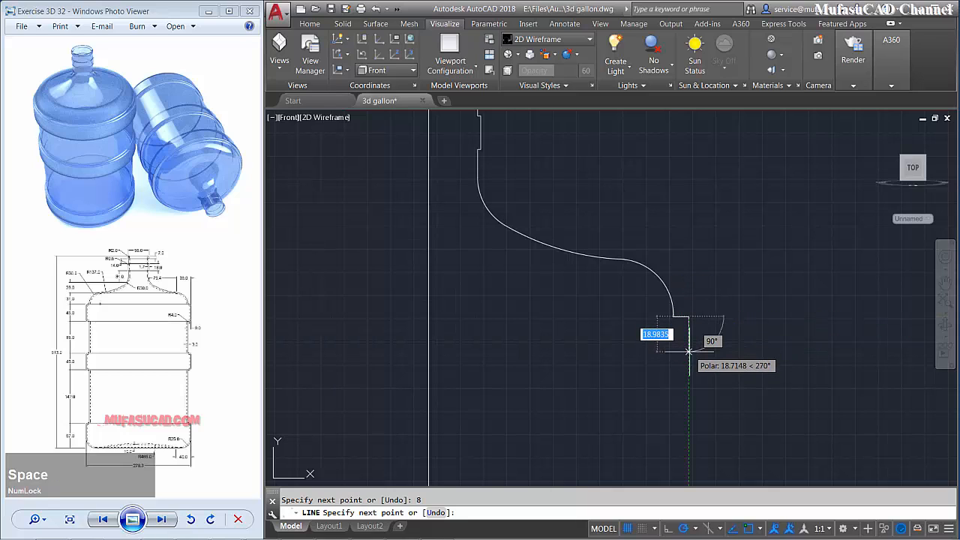
text(45)
key(space)
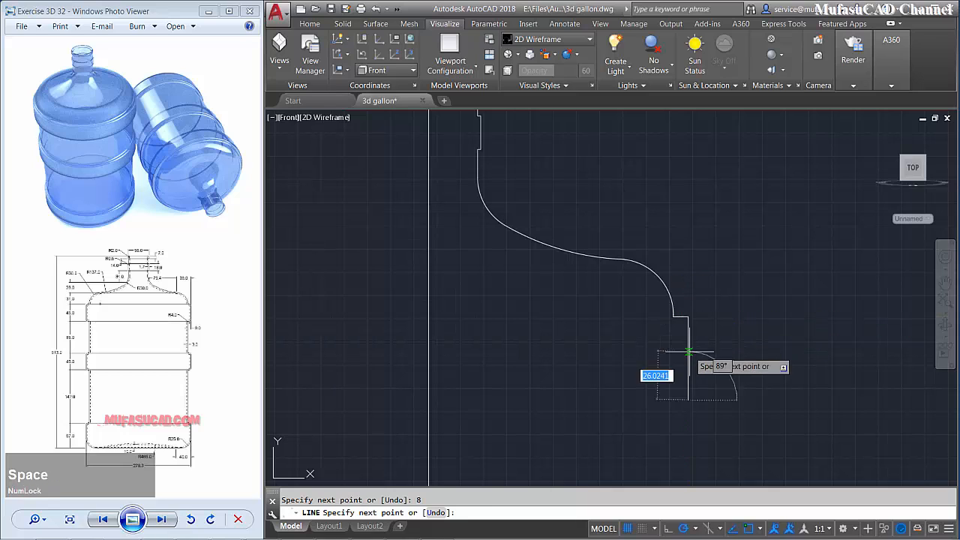
middle_drag(668, 400, 635, 317)
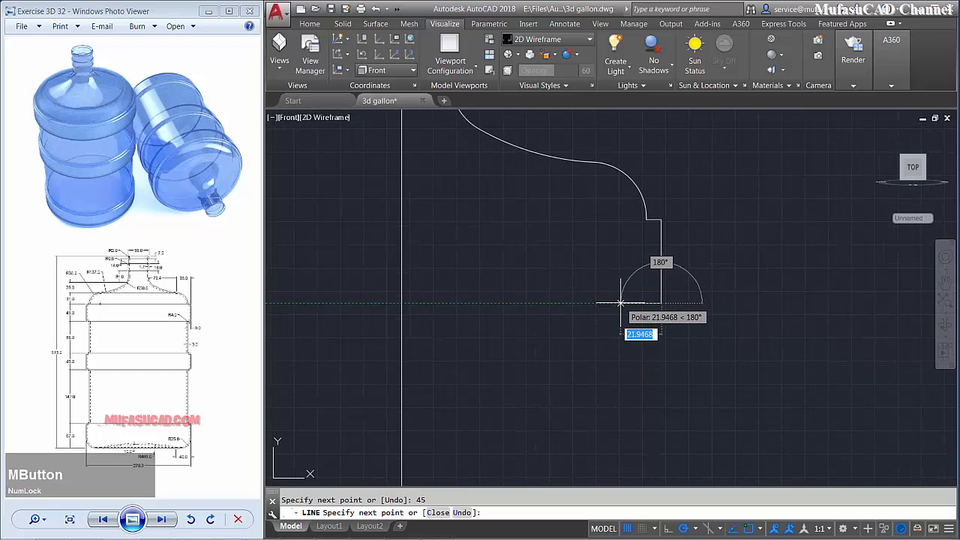
text(8)
key(space)
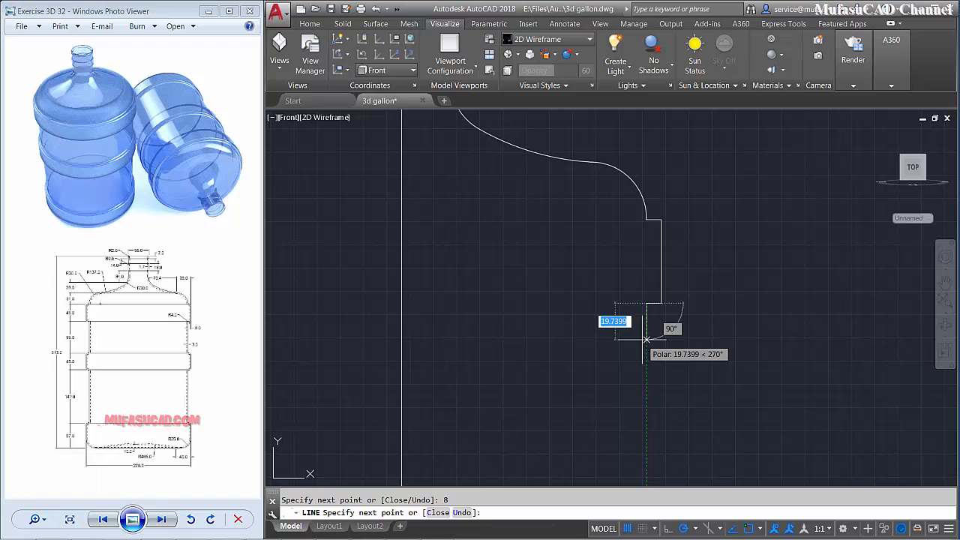
Continue the profile 85 units down, then outline the middle band 8 right, 45 down and 8 left.
text(8)
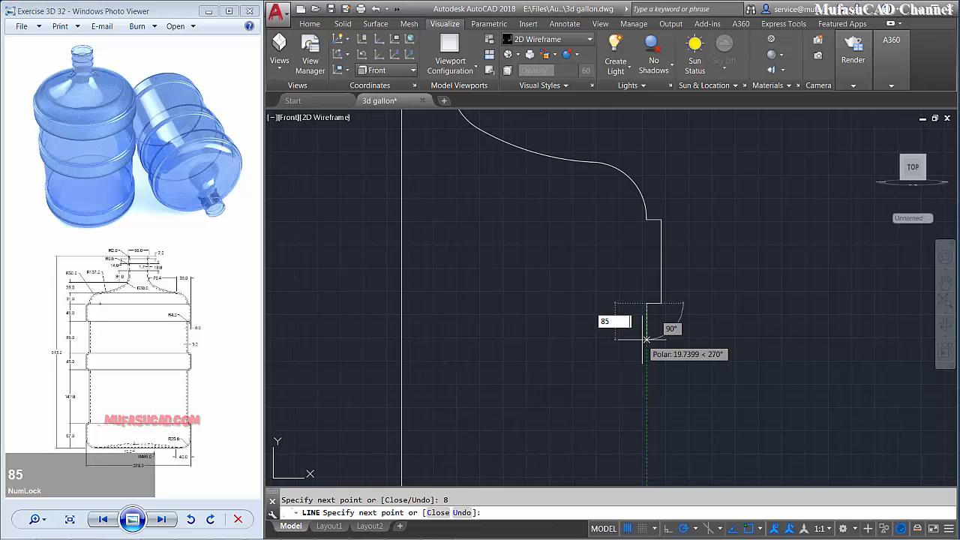
text(5)
key(space)
middle_drag(682, 384, 649, 307)
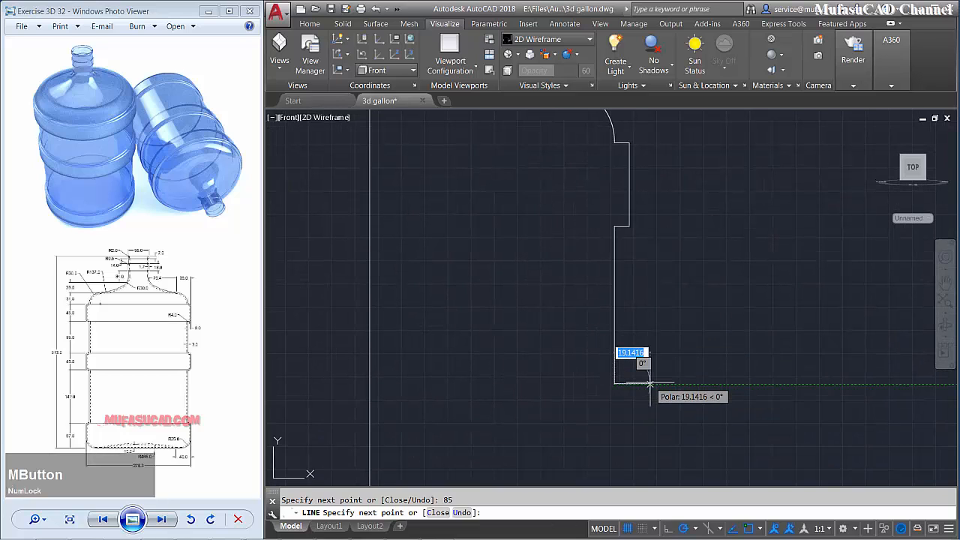
text(8)
key(space)
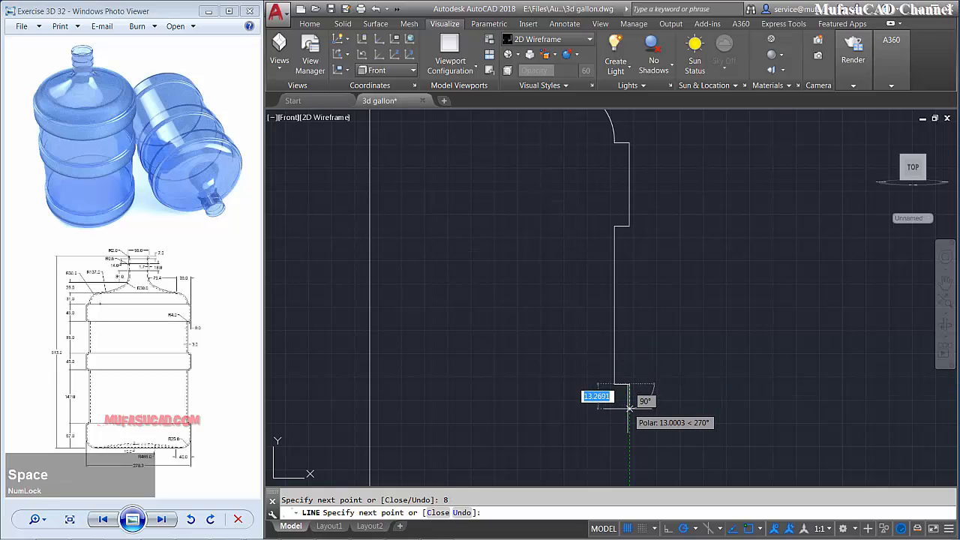
text(45)
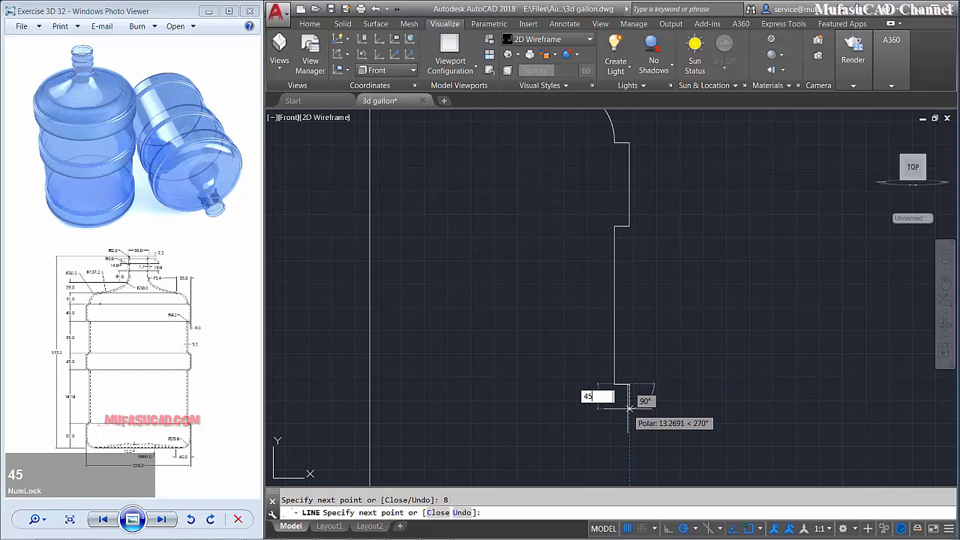
key(space)
middle_drag(637, 403, 625, 391)
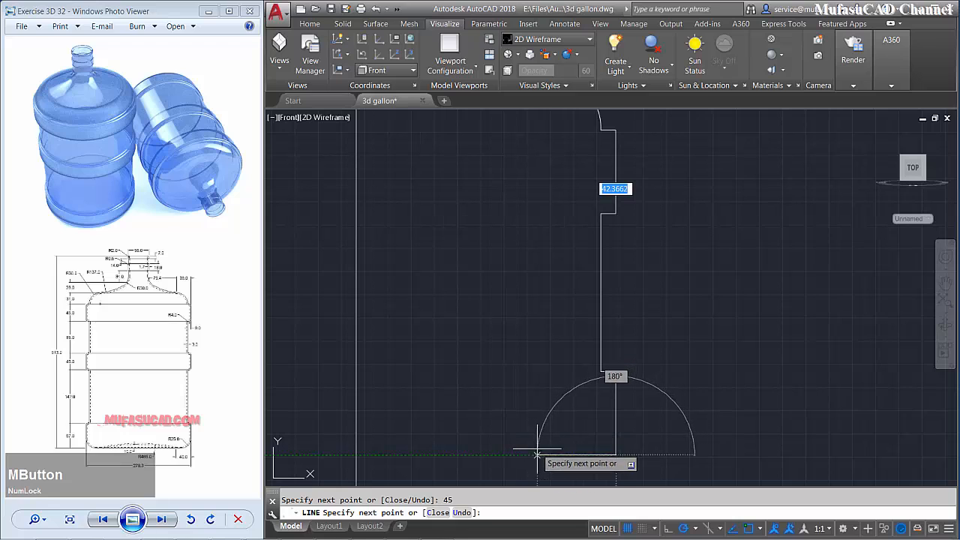
text(8)
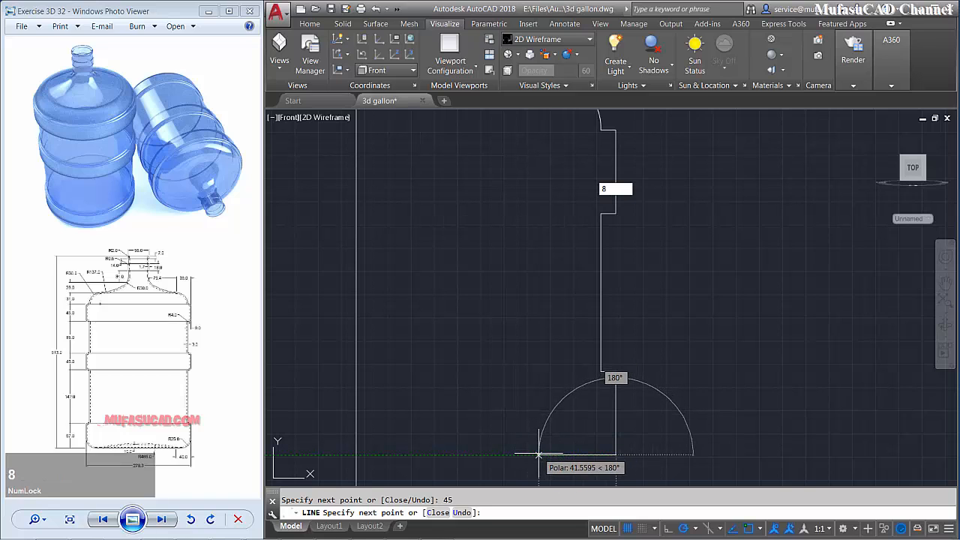
key(space)
key(space)
Draw the lower body wall below the middle band 142 units down and step 8 units right.
scroll(606, 368, down, 2)
middle_drag(606, 369, 593, 259)
text(l)
key(space)
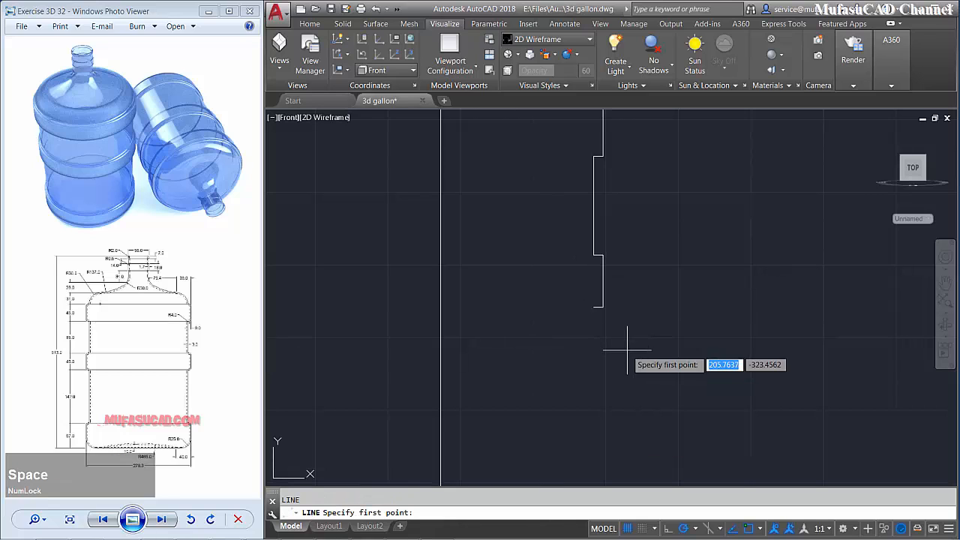
click(601, 306)
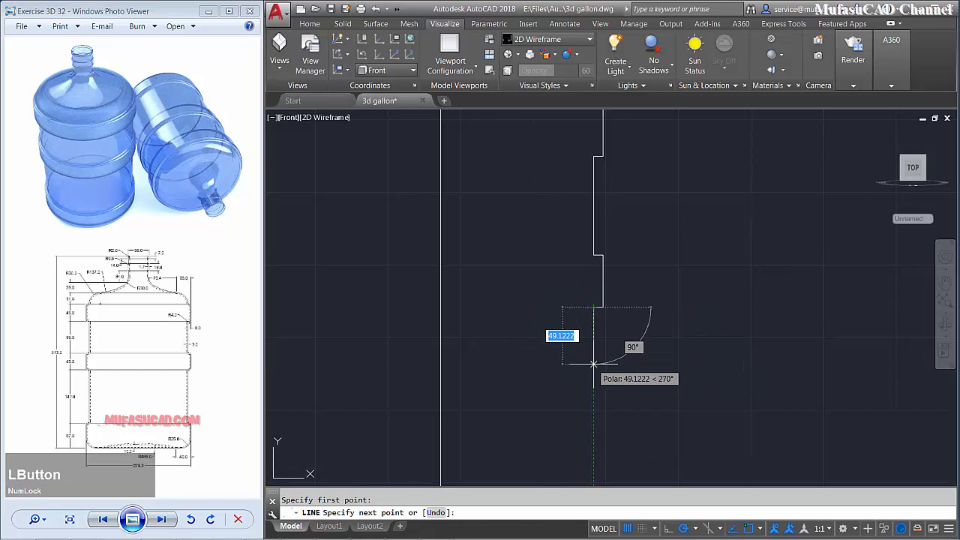
text(1)
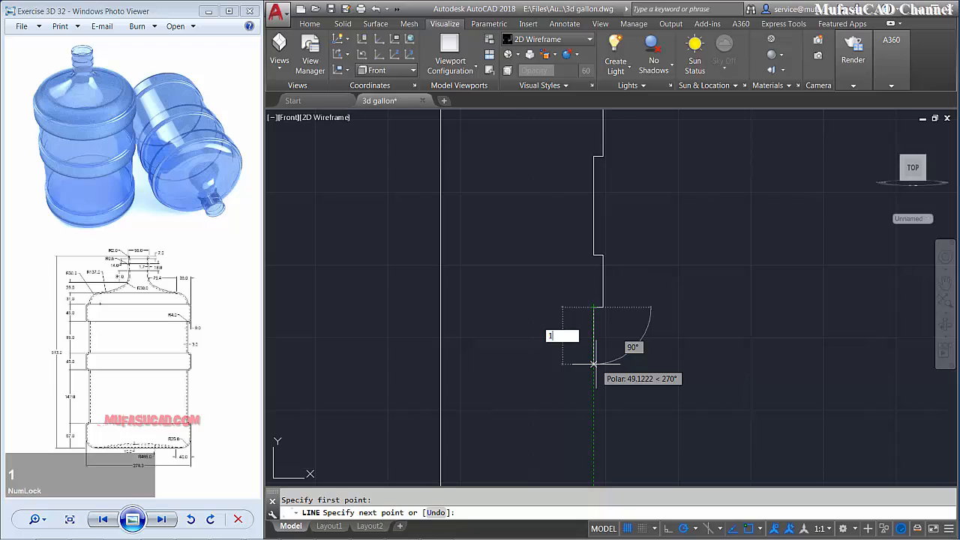
text(42)
key(space)
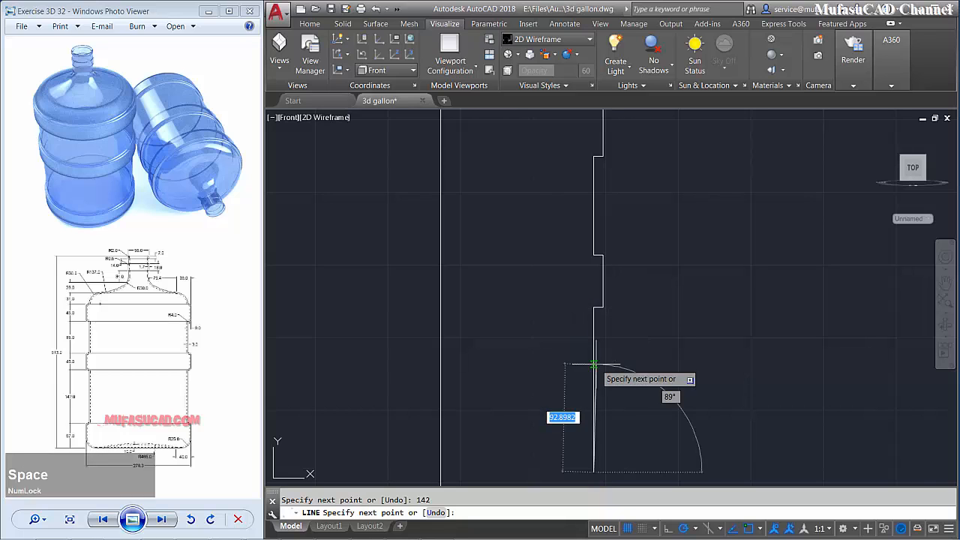
middle_drag(630, 413, 607, 292)
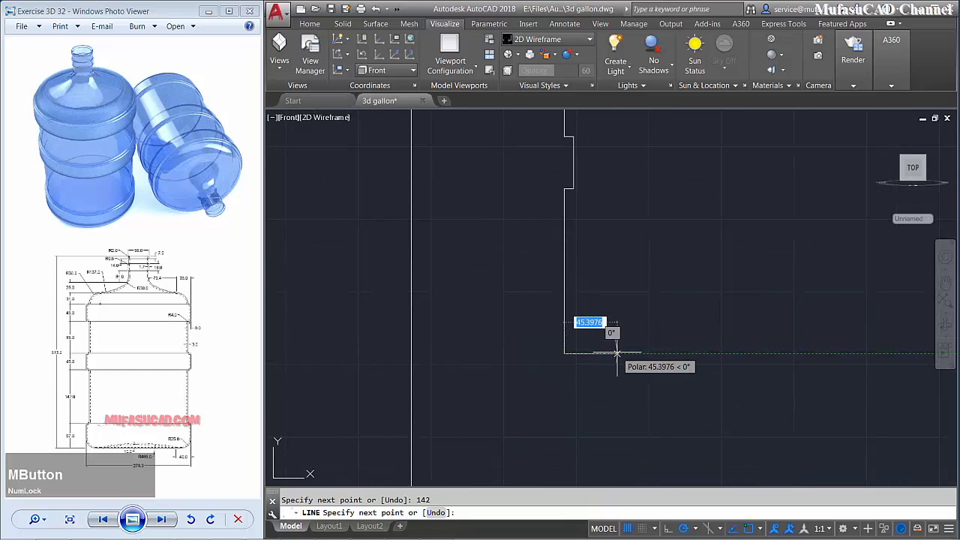
text(8)
key(space)
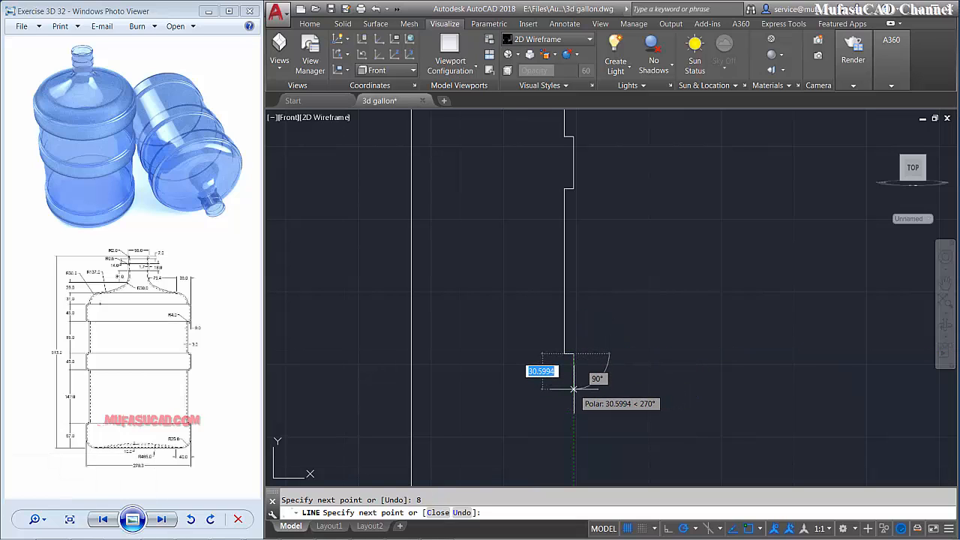
Continue the line 67 units down and 40 left, and finish the base at the vertical centre line.
text(67)
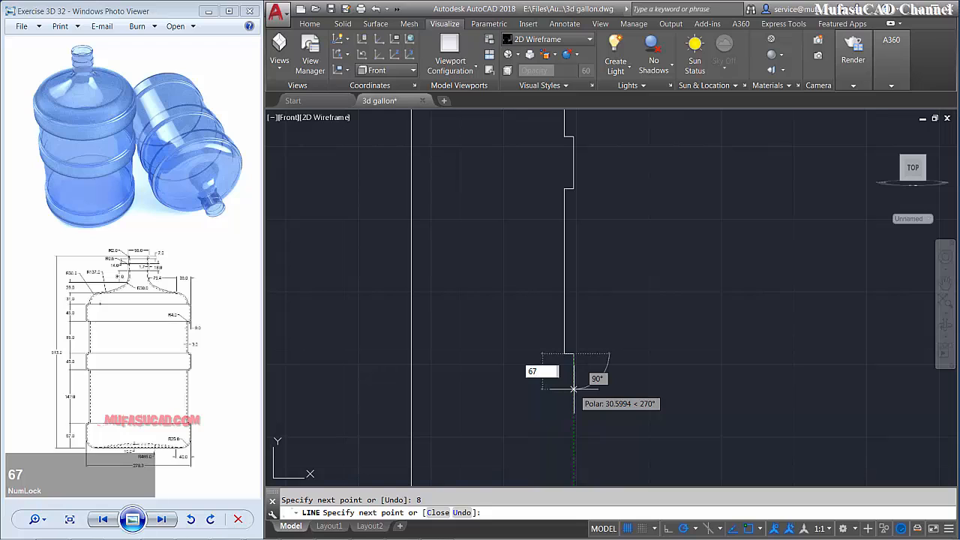
key(space)
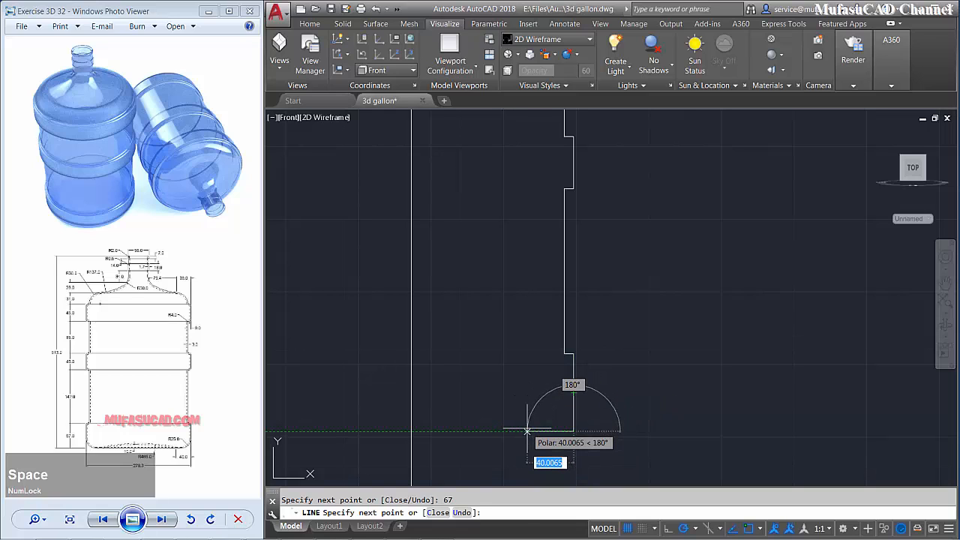
text(40)
key(space)
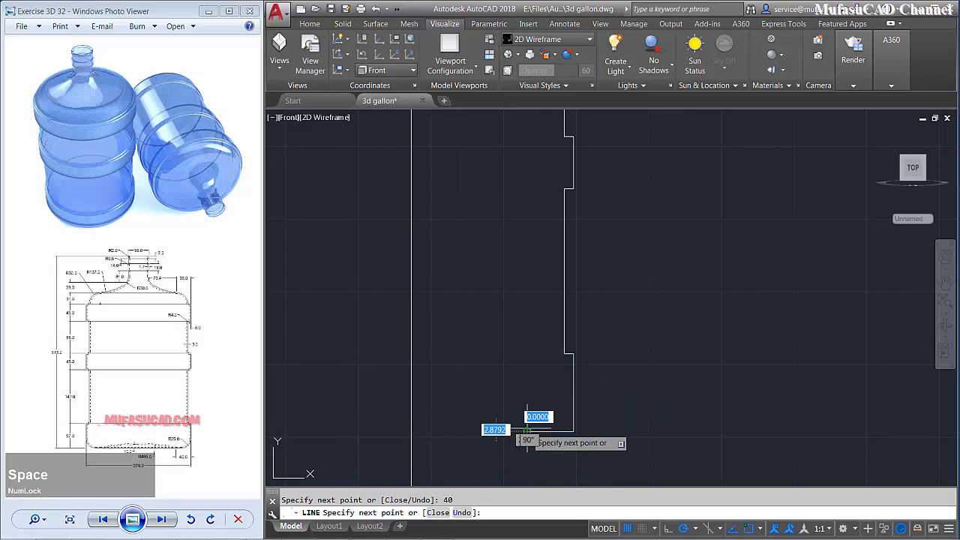
click(411, 431)
key(space)
Trim the top line's overhang outside the vertical centre line and erase the centre line.
scroll(502, 304, down, 4)
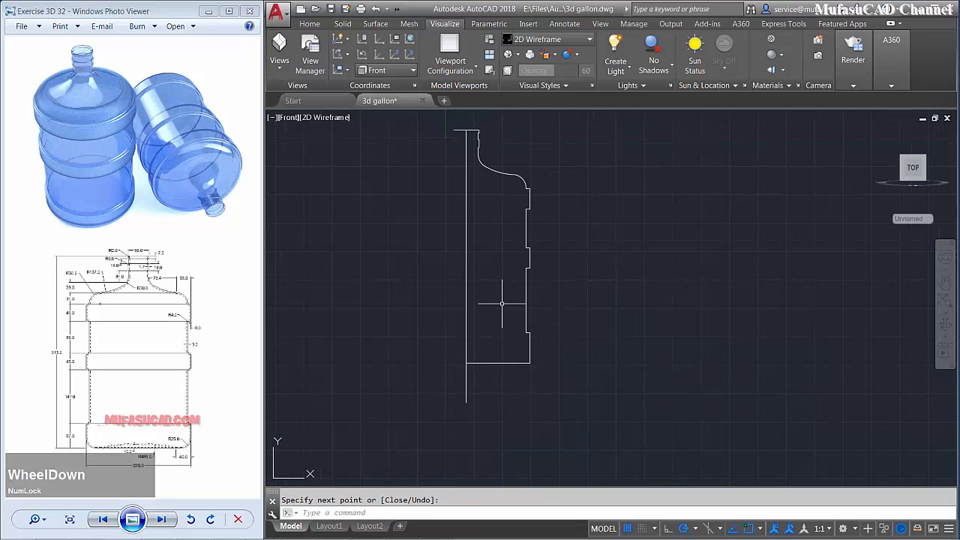
middle_drag(502, 304, 513, 342)
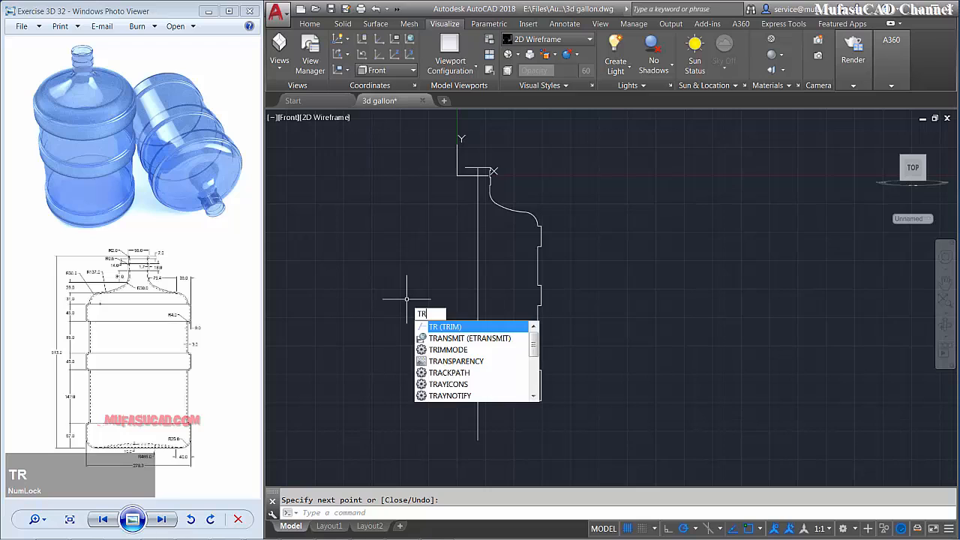
key(space)
click(462, 157)
click(471, 168)
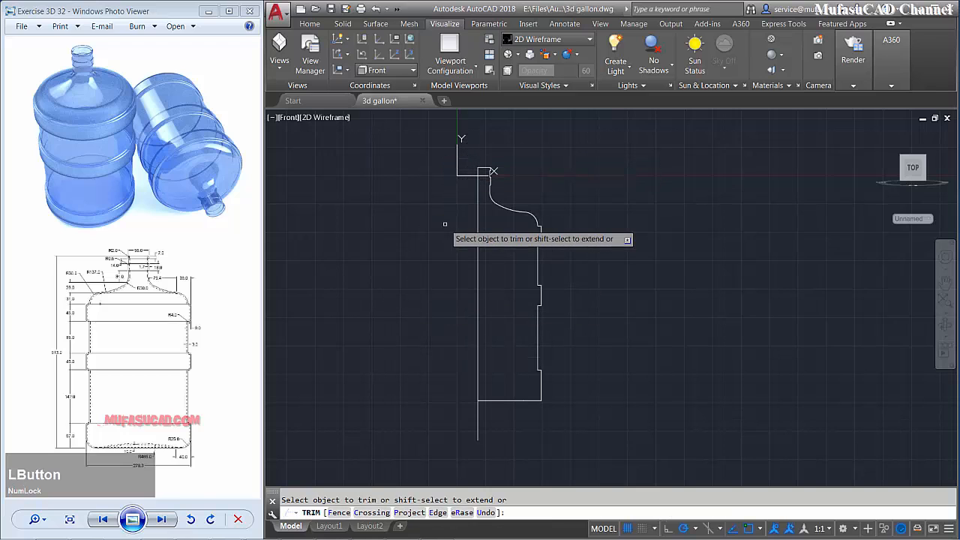
key(space)
click(496, 265)
click(440, 340)
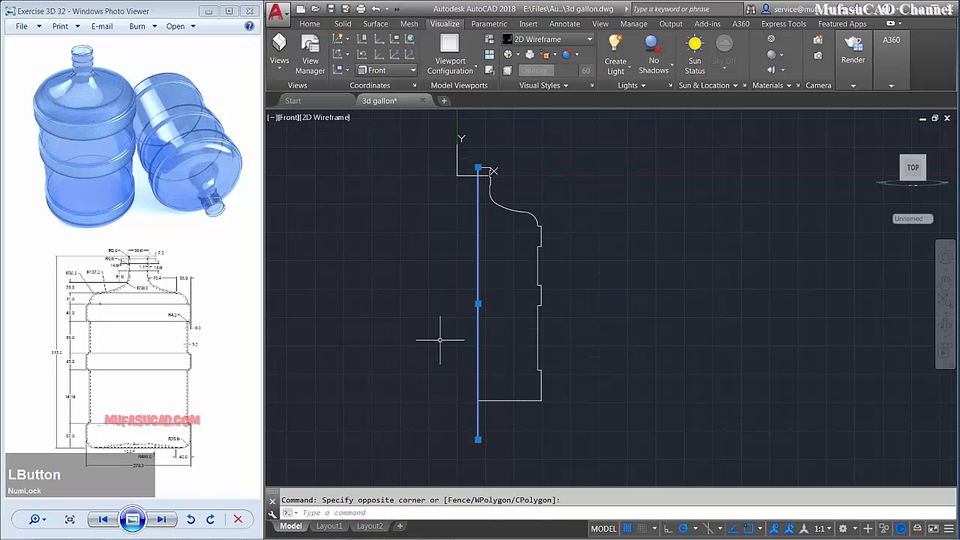
Draw a vertical line 10 units up from the inner end of the base line.
scroll(484, 413, up, 2)
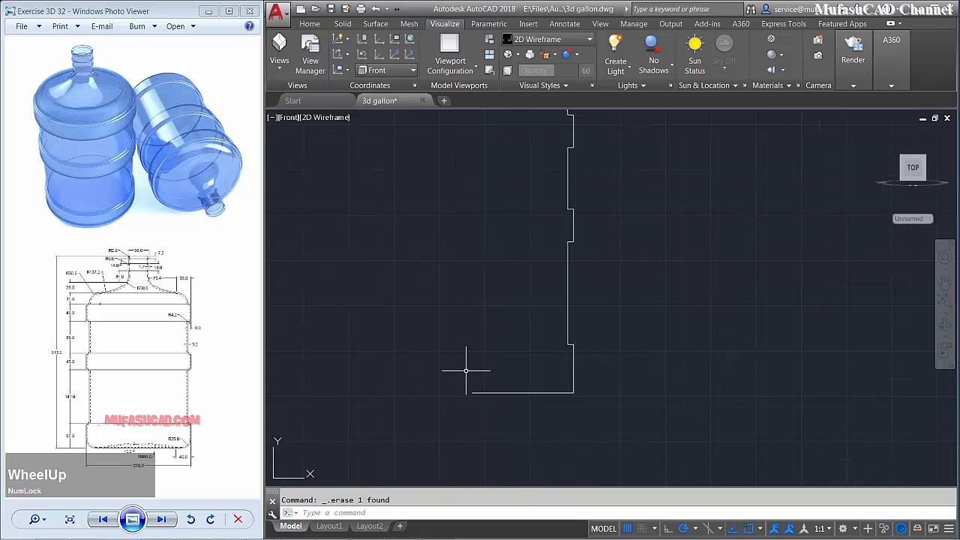
scroll(465, 370, up, 1)
key(space)
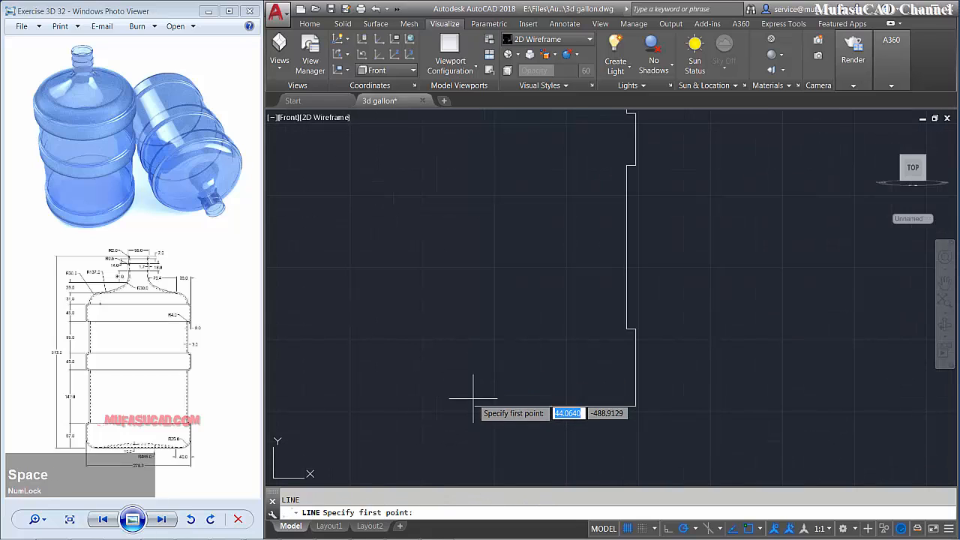
click(475, 406)
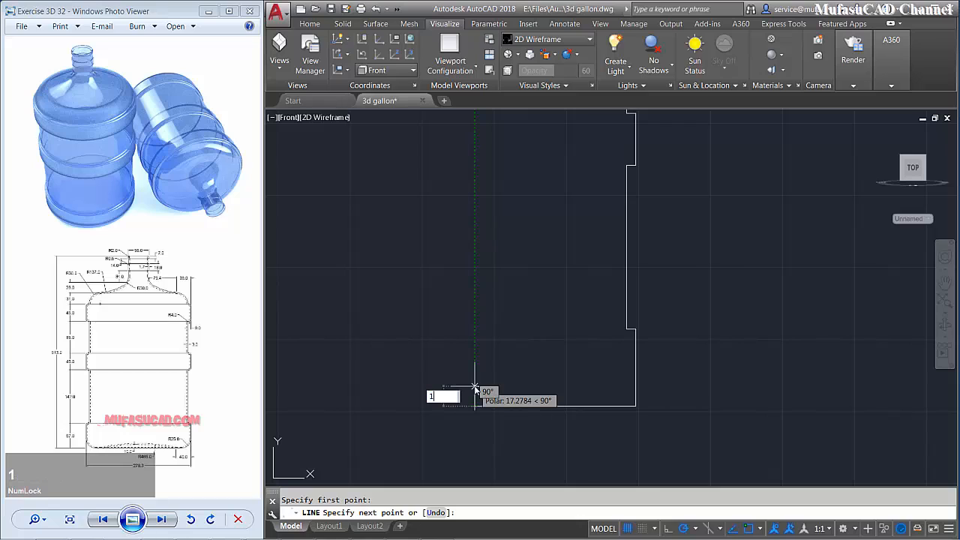
click(475, 396)
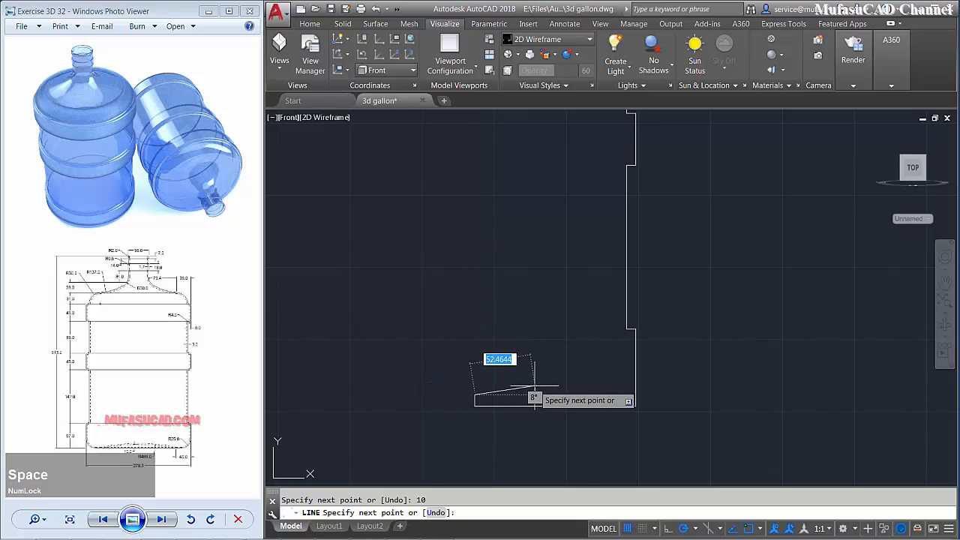
key(space)
Draw a 485-radius arc from the inner end of the 40-unit base segment to the upper end of the 10-unit vertical line.
text(arc)
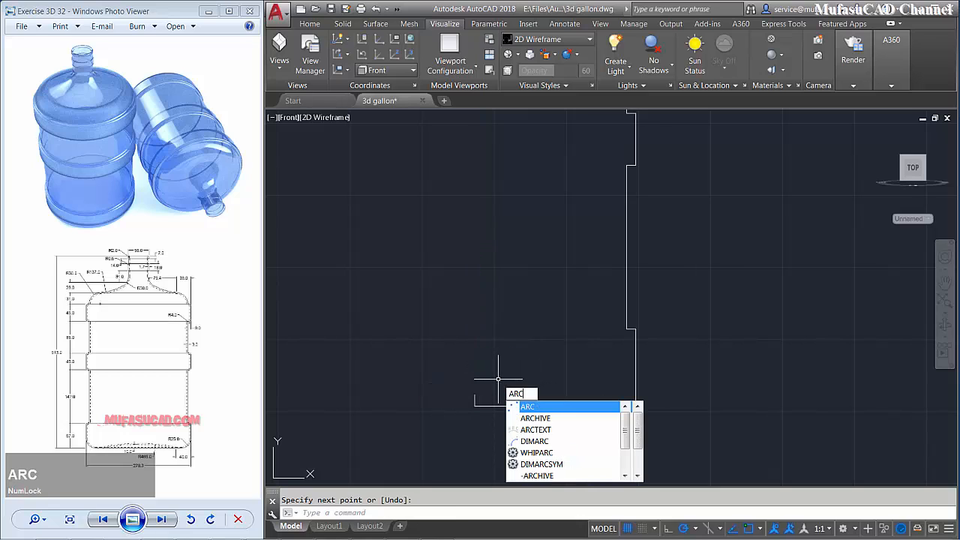
key(space)
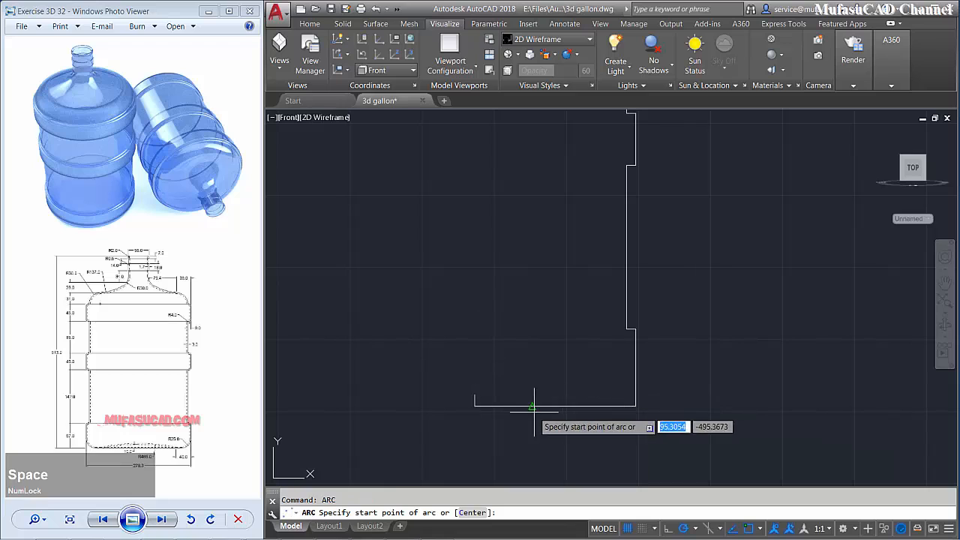
click(589, 406)
text(e)
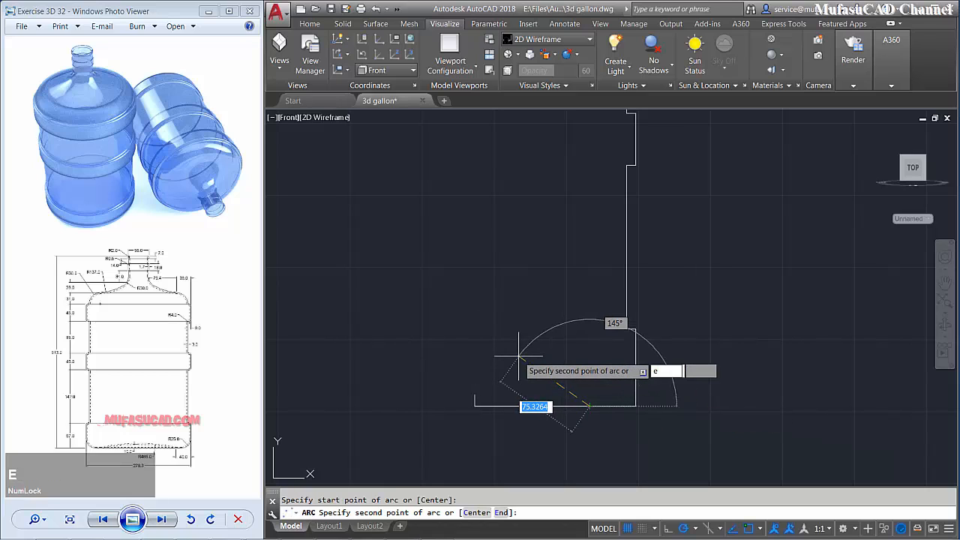
key(space)
click(474, 394)
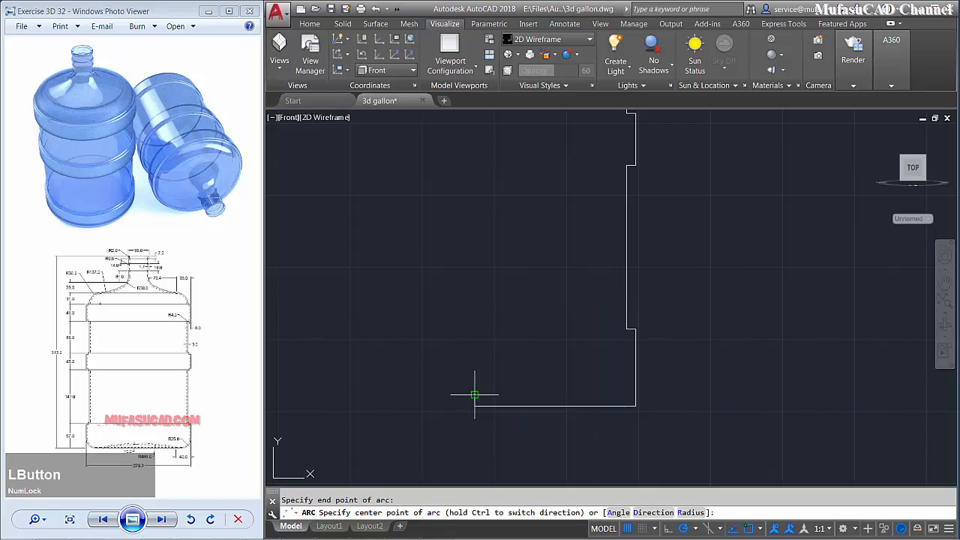
key(space)
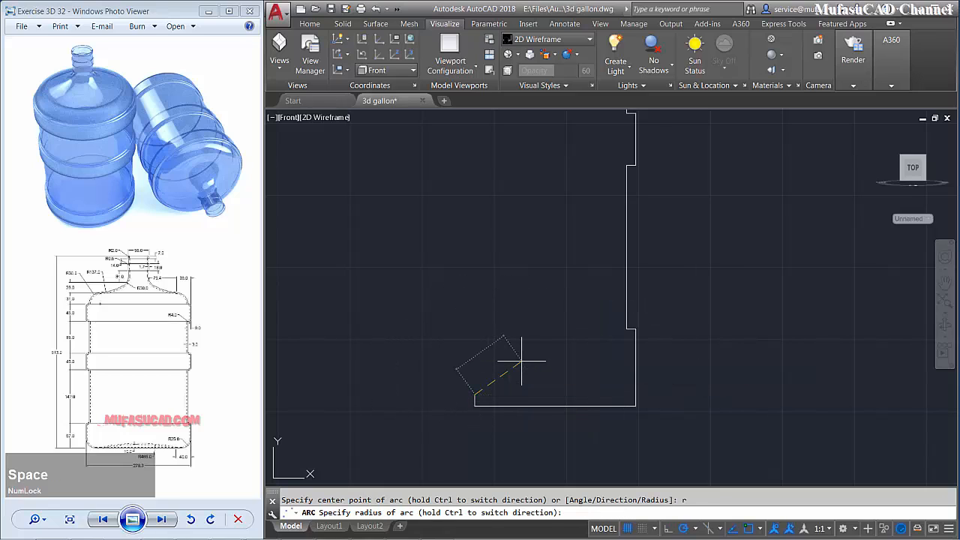
text(48)
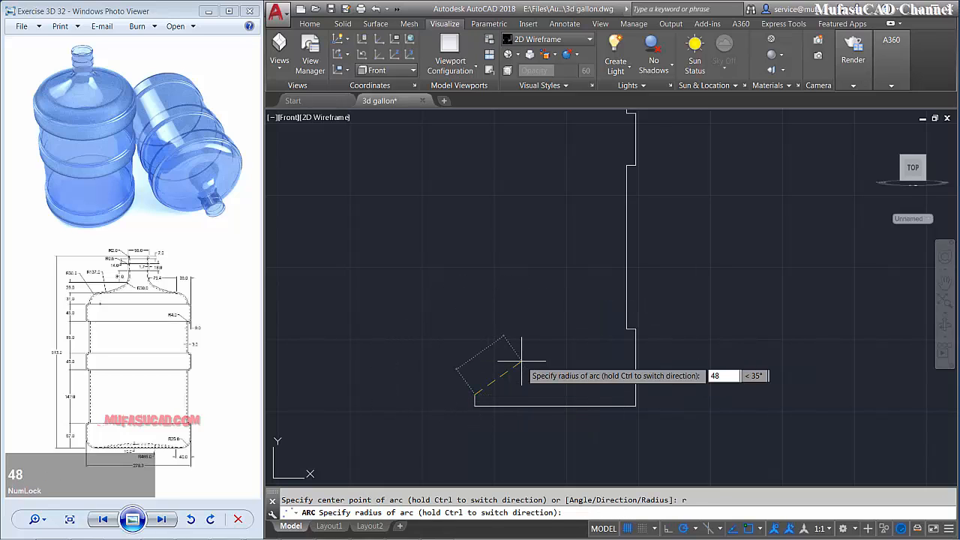
text(5)
key(space)
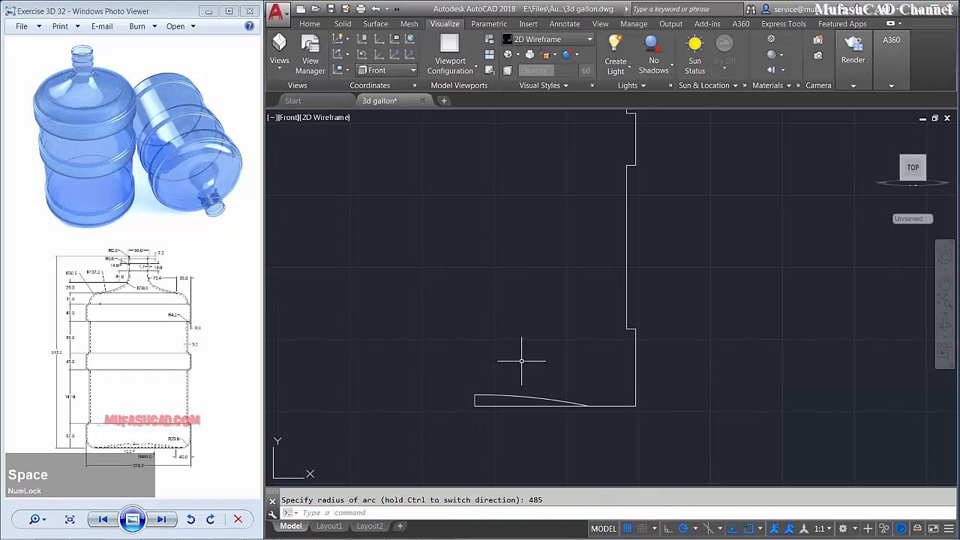
Erase the 10-unit vertical helper line and the straight base segment beneath the arc.
click(504, 422)
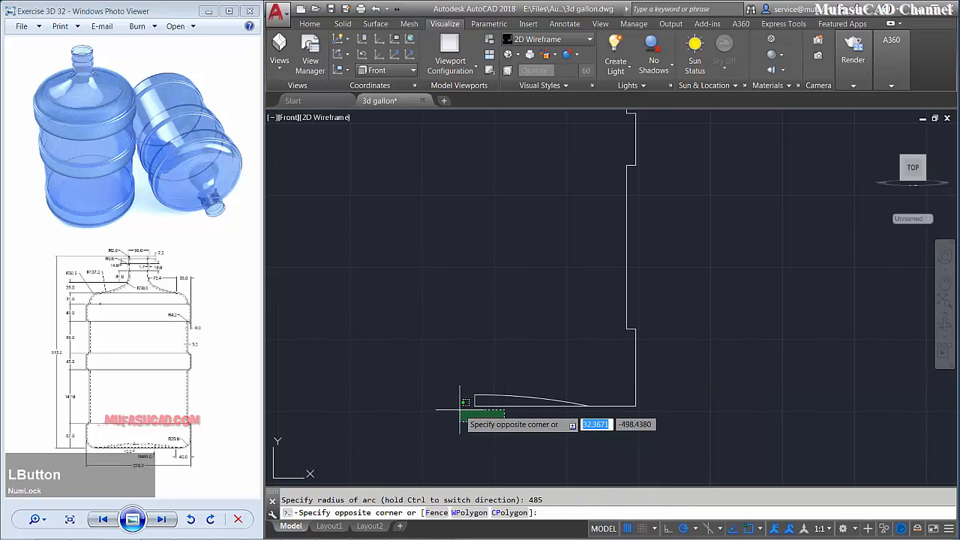
click(454, 402)
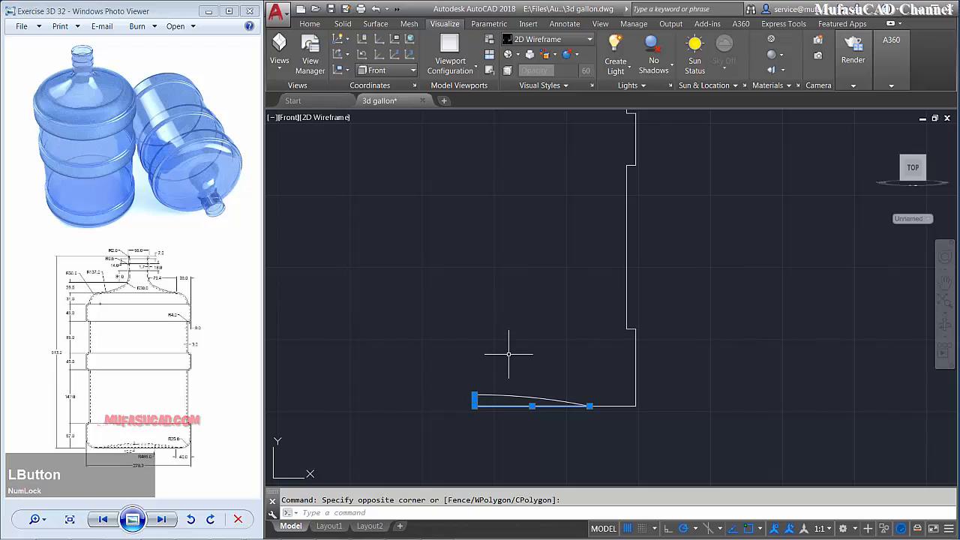
scroll(544, 319, down, 1)
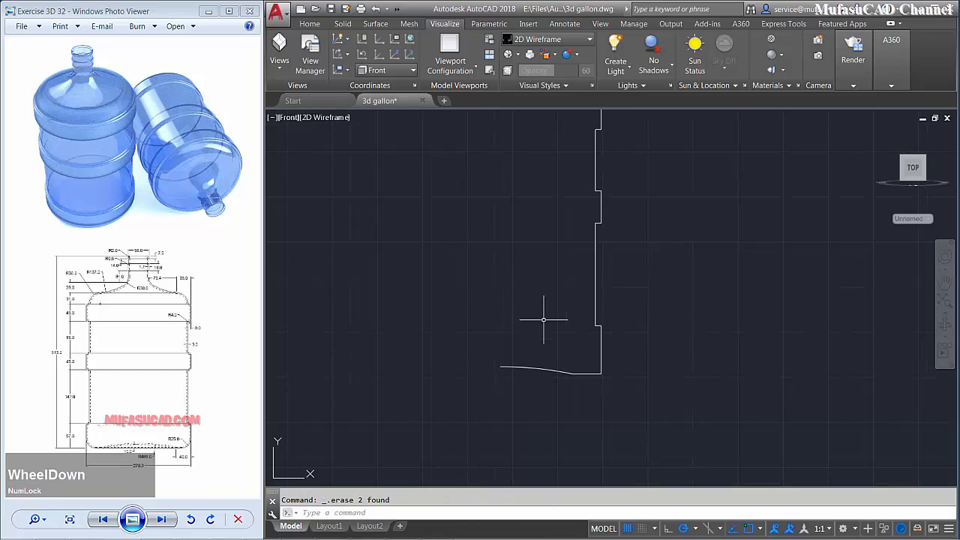
Fillet the outer bottom corner between the base line and the lower wall with a radius of 25.
middle_drag(545, 318, 536, 342)
scroll(569, 386, up, 1)
scroll(570, 387, up, 2)
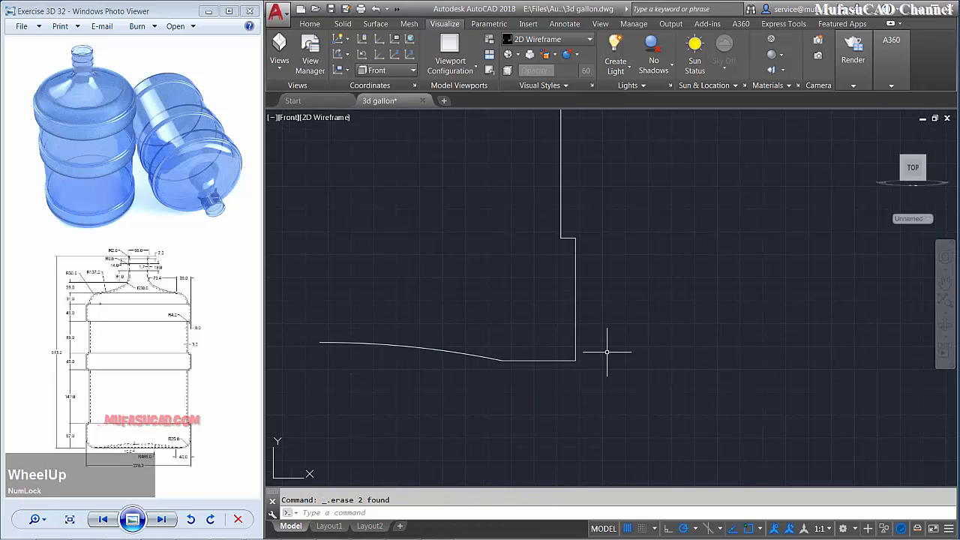
text(illet)
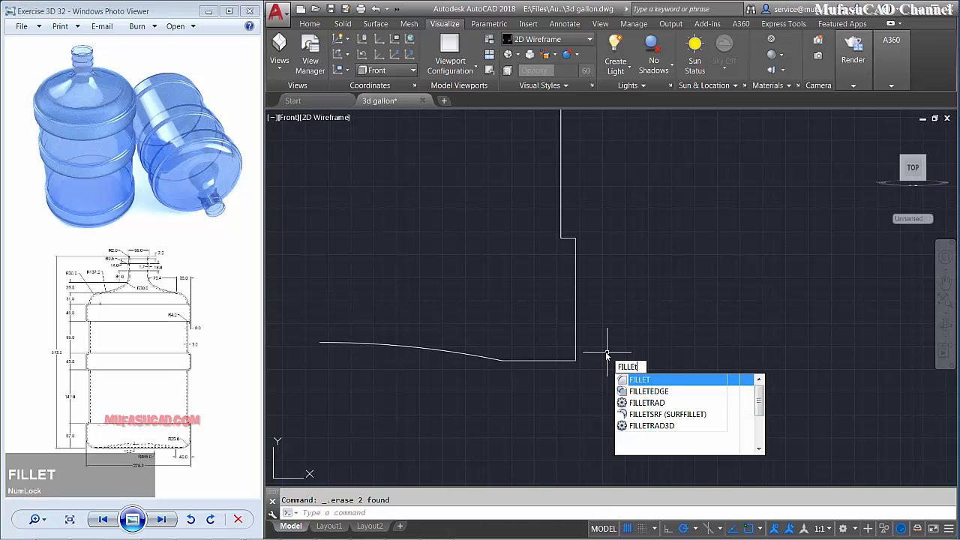
key(space)
text(r)
key(space)
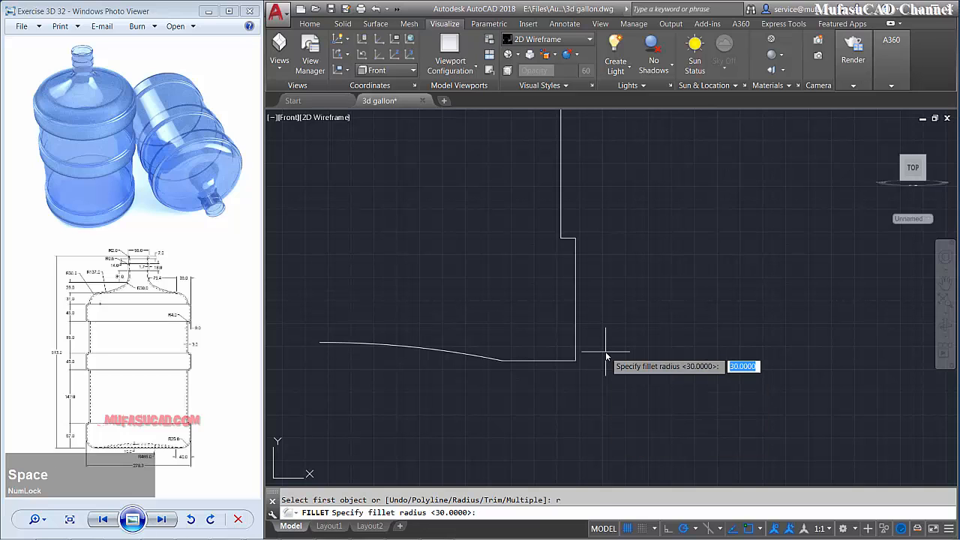
text(25)
key(space)
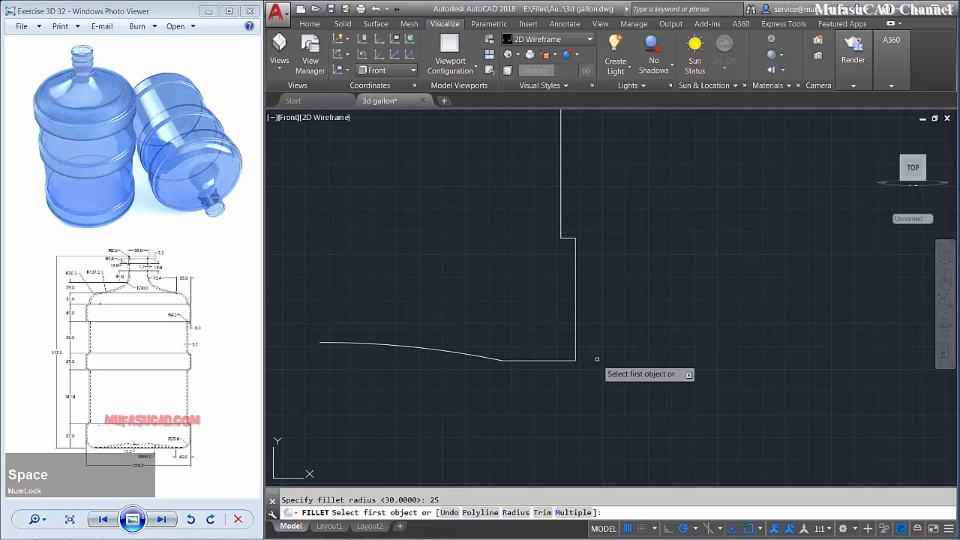
click(556, 361)
click(575, 337)
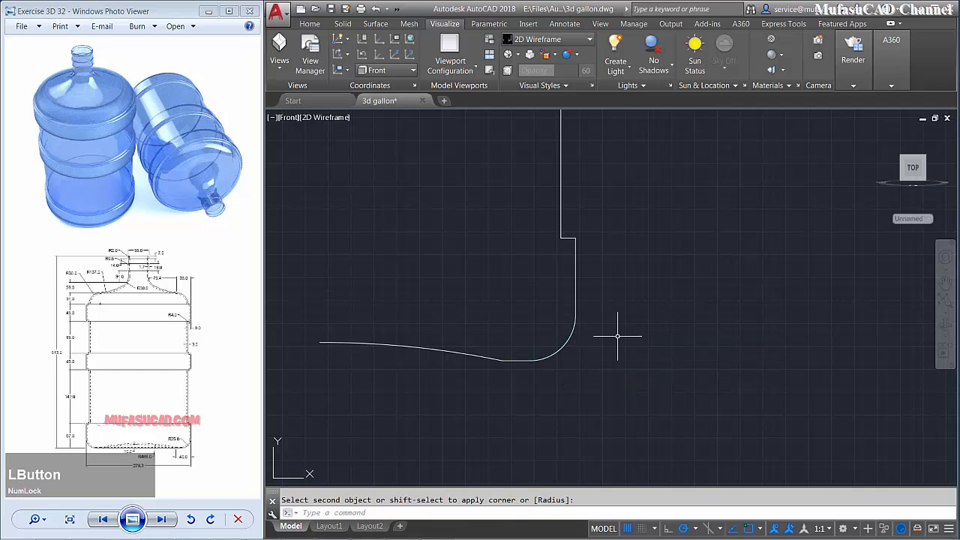
Fillet the outer and inner corners at the upper step of the bottom band with a radius of 4, using the Multiple option.
middle_drag(613, 284, 589, 360)
key(space)
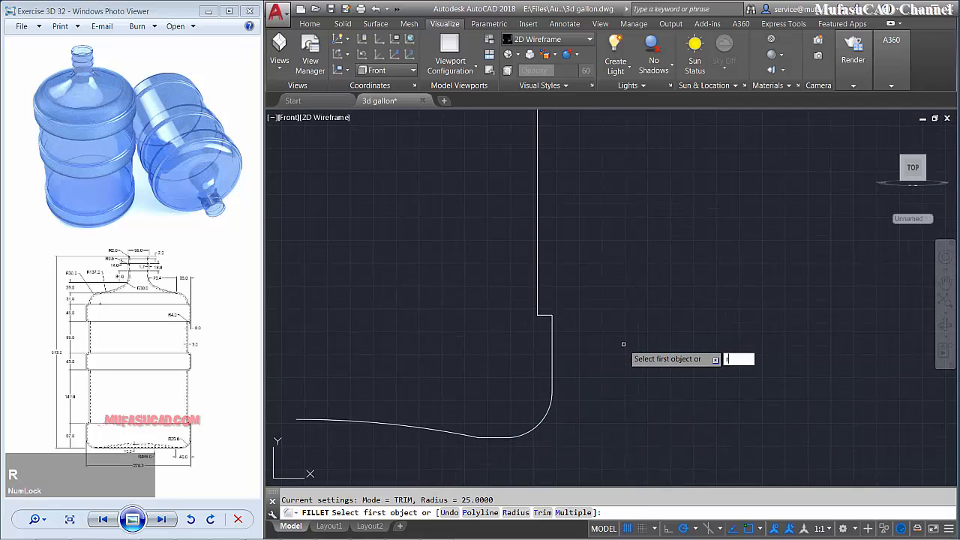
key(space)
key(space)
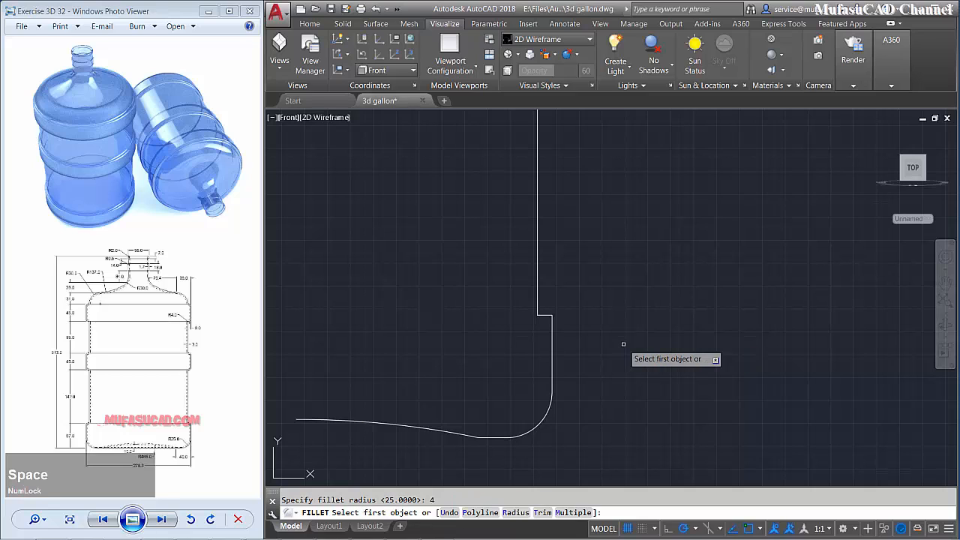
key(space)
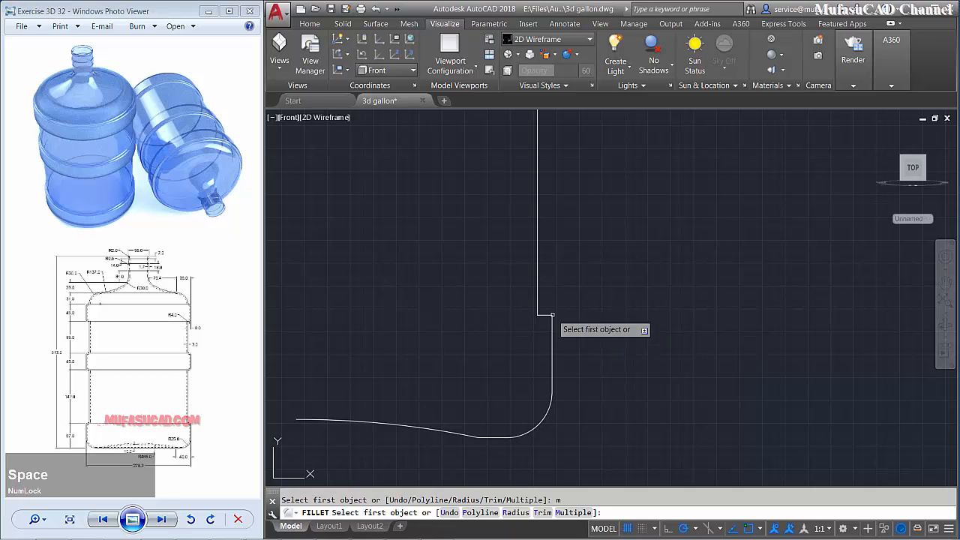
scroll(565, 315, up, 2)
click(551, 321)
click(559, 328)
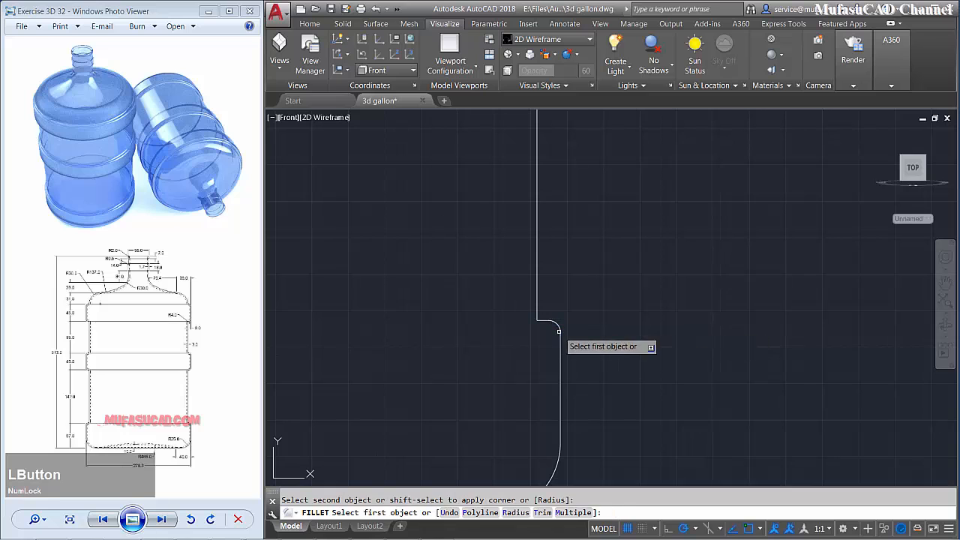
click(543, 320)
click(540, 312)
Round all four corners of the middle band with the same radius-4 fillet.
scroll(540, 318, down, 2)
middle_drag(540, 317, 519, 380)
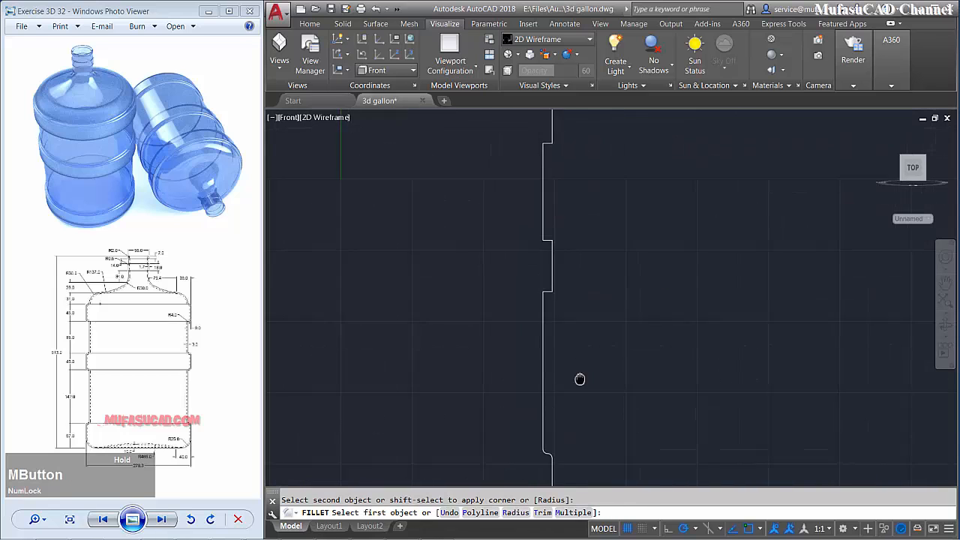
scroll(553, 285, up, 3)
click(548, 307)
click(542, 308)
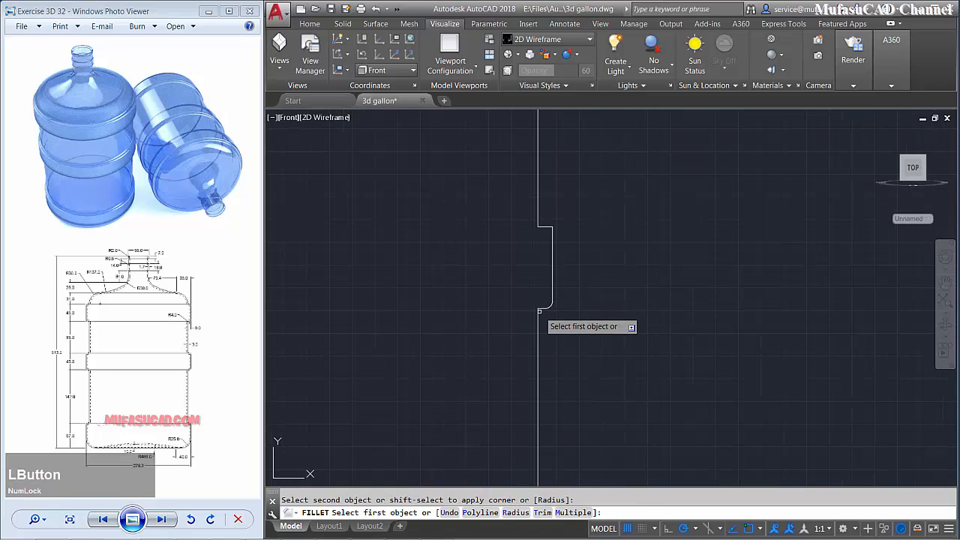
click(540, 315)
click(540, 311)
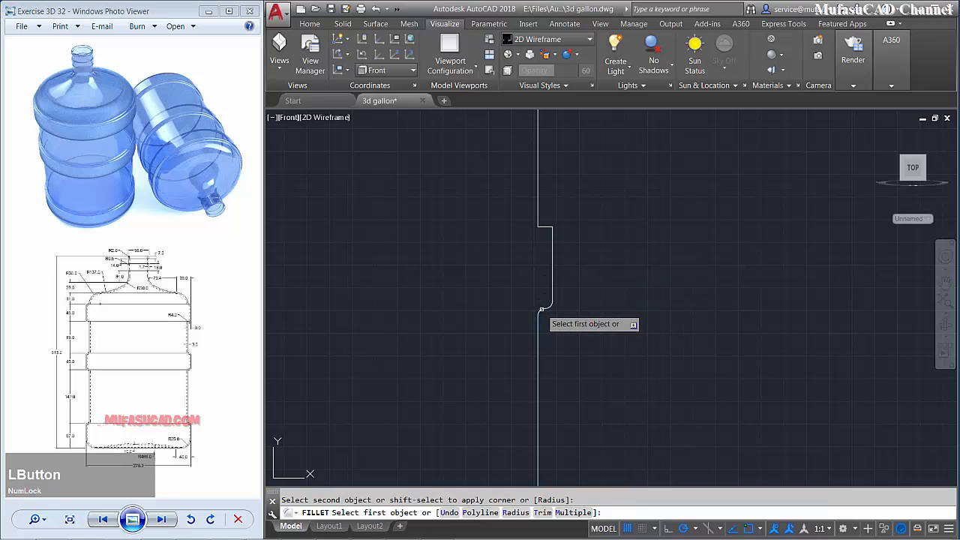
click(551, 246)
click(546, 227)
click(543, 228)
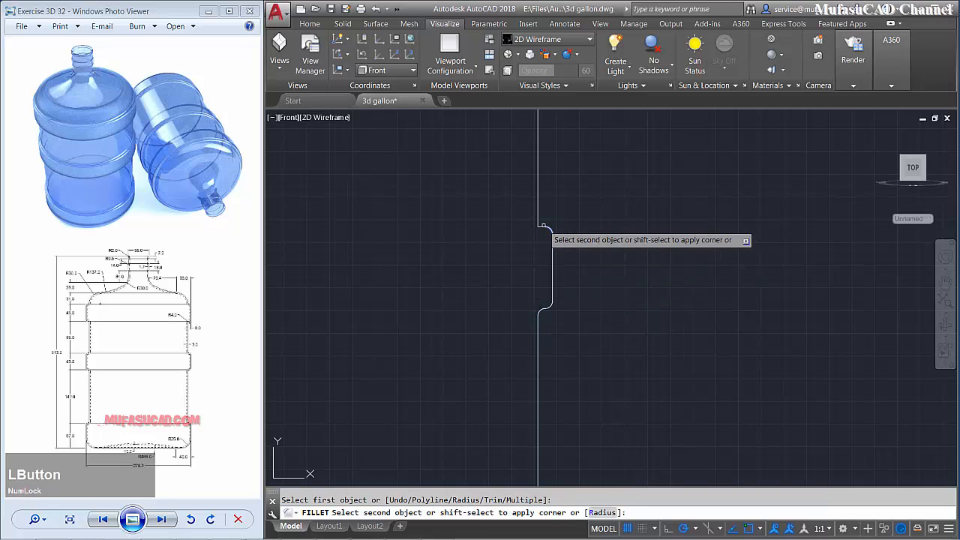
click(537, 223)
Round the four corners of the upper band, including where it meets the shoulder arc, with the radius-4 fillet.
middle_drag(548, 220, 575, 225)
scroll(550, 243, up, 2)
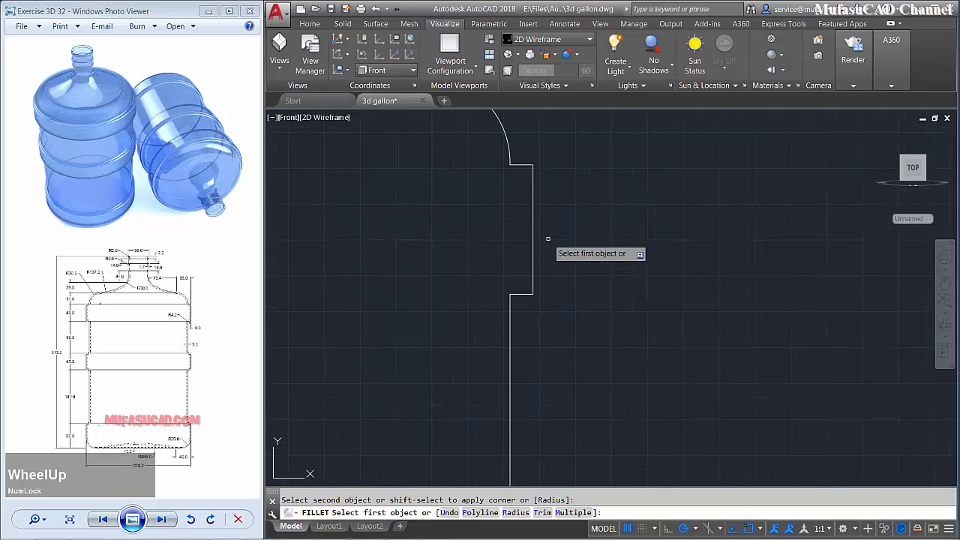
click(530, 283)
click(533, 277)
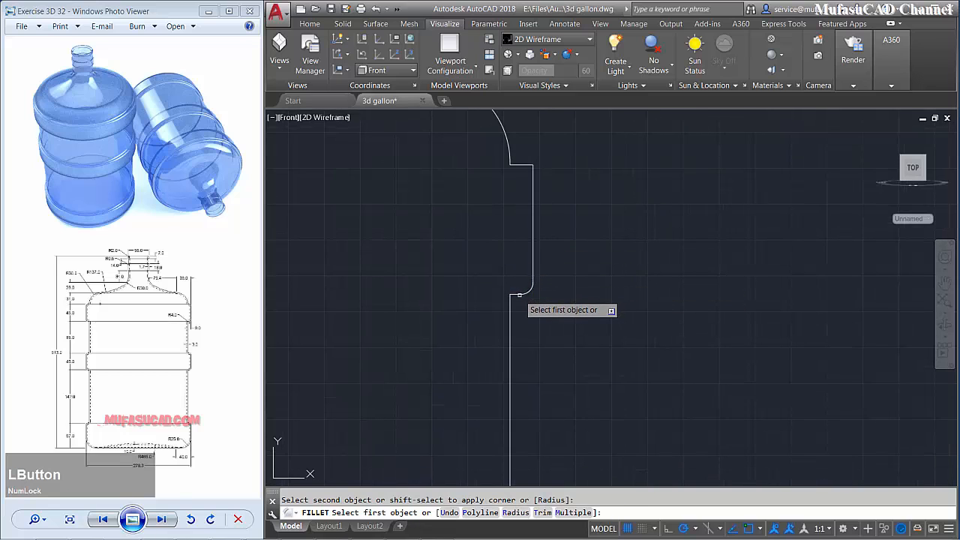
click(520, 295)
click(511, 305)
click(525, 164)
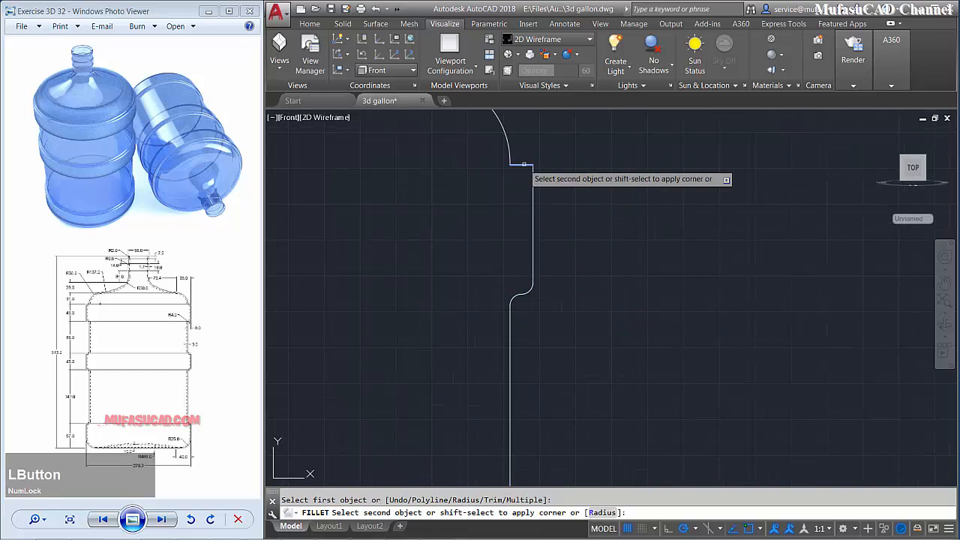
click(533, 180)
click(512, 158)
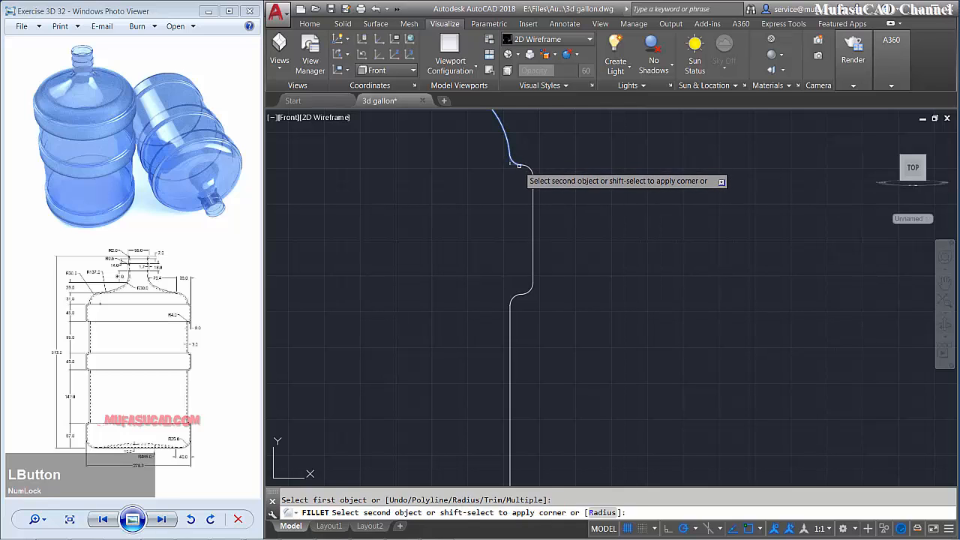
click(522, 174)
Fillet both lower corners of the neck's lower ring with a radius of 0.6, using the Multiple option.
scroll(531, 193, down, 2)
middle_drag(533, 197, 558, 337)
scroll(558, 336, up, 4)
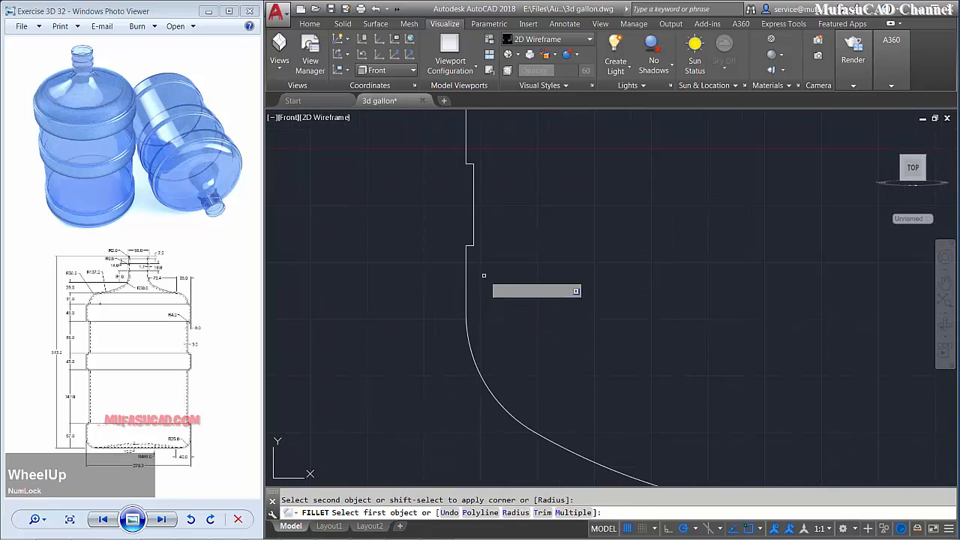
key(space)
middle_drag(508, 253, 554, 295)
key(space)
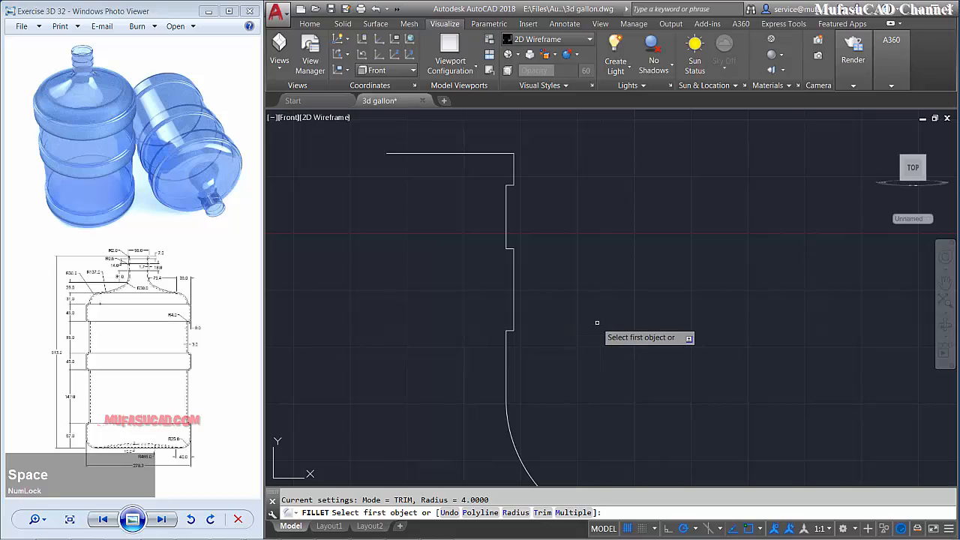
text(r)
key(space)
text(0.)
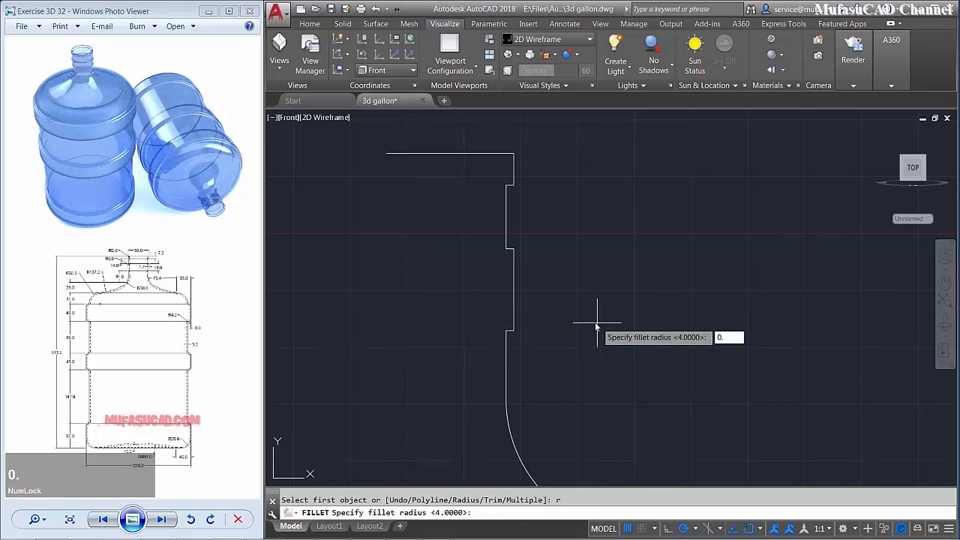
text(6)
key(space)
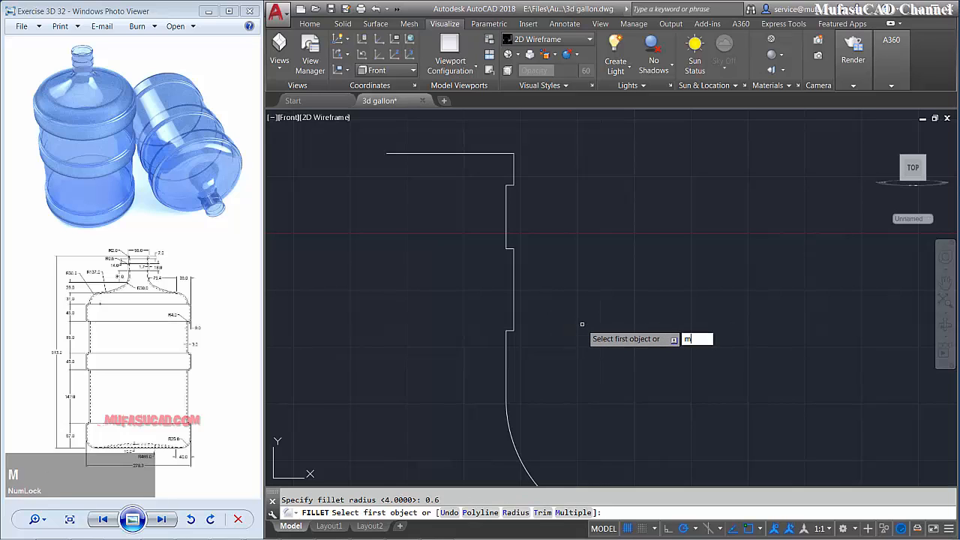
key(space)
scroll(525, 327, up, 2)
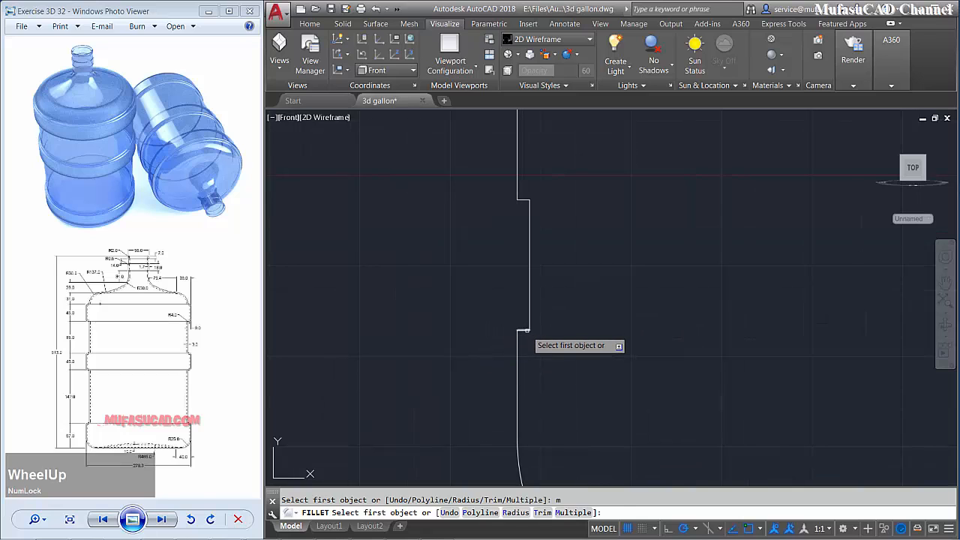
click(527, 330)
click(522, 331)
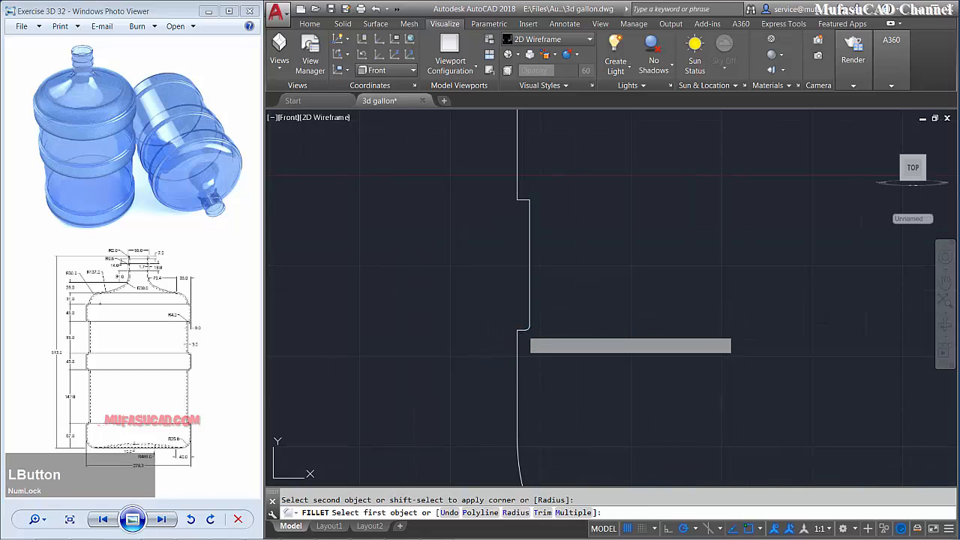
click(518, 339)
click(523, 331)
Fillet the outer and inner corners at the upper step of the neck's lower ring with radius 0.6.
click(526, 197)
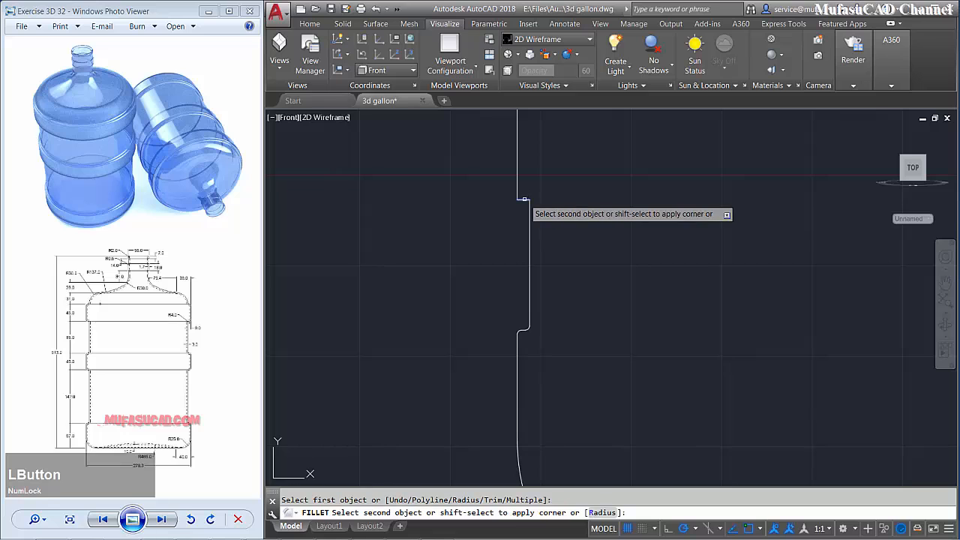
click(529, 207)
click(517, 196)
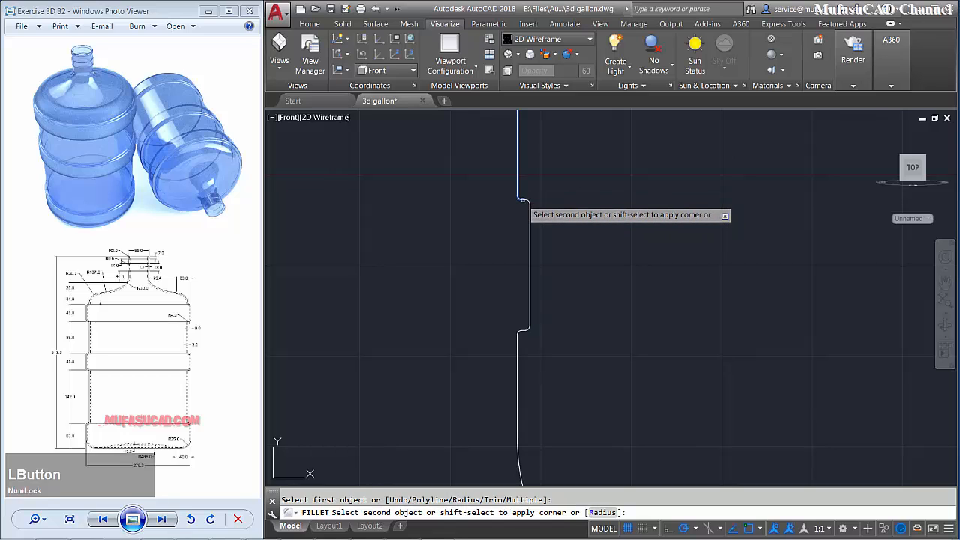
click(527, 208)
Fillet the outer and inner corners beneath the neck's top lip with the radius-0.6 fillet.
scroll(528, 208, down, 3)
middle_drag(551, 210, 544, 259)
scroll(541, 245, up, 2)
click(531, 224)
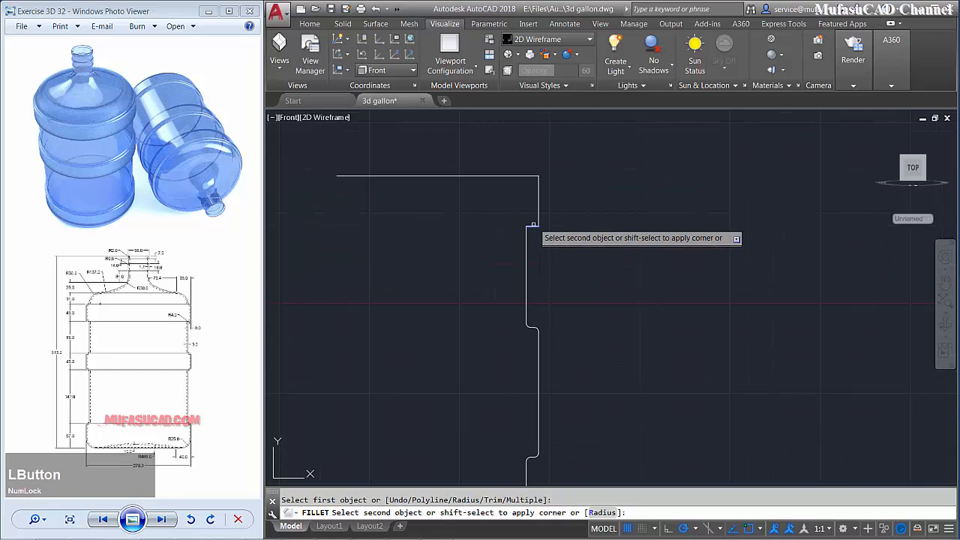
click(538, 219)
click(527, 232)
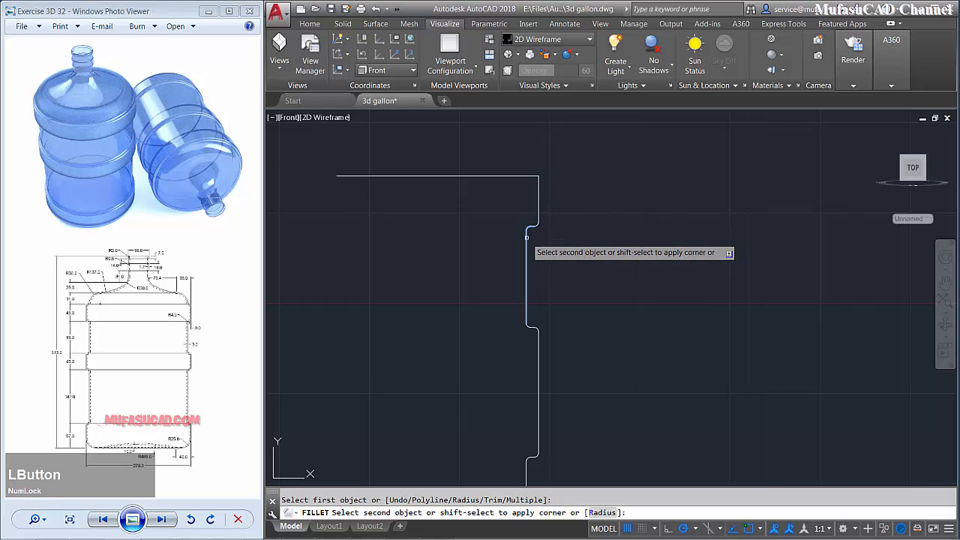
click(533, 225)
key(space)
Fillet the top outer corner of the neck's lip with a radius of 2.
key(space)
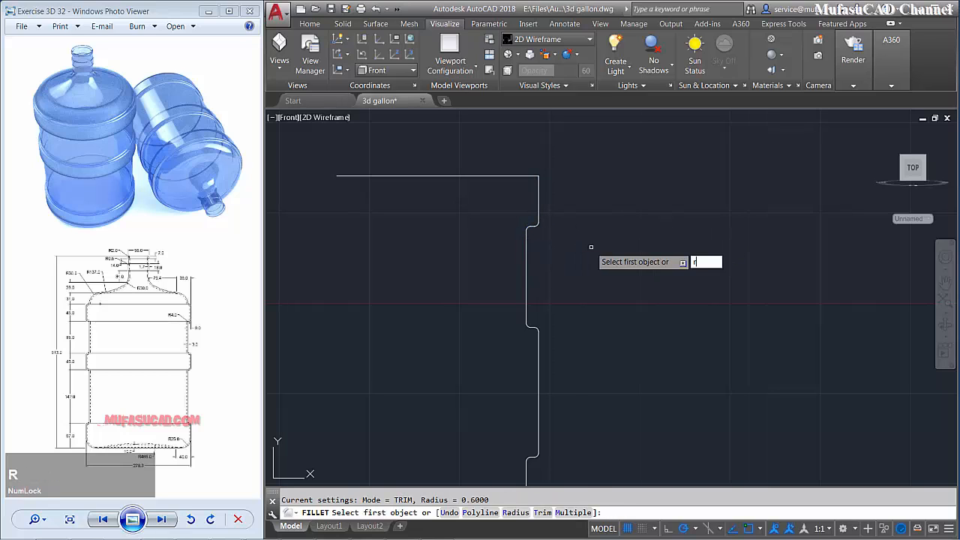
text(r)
key(space)
text(2)
key(space)
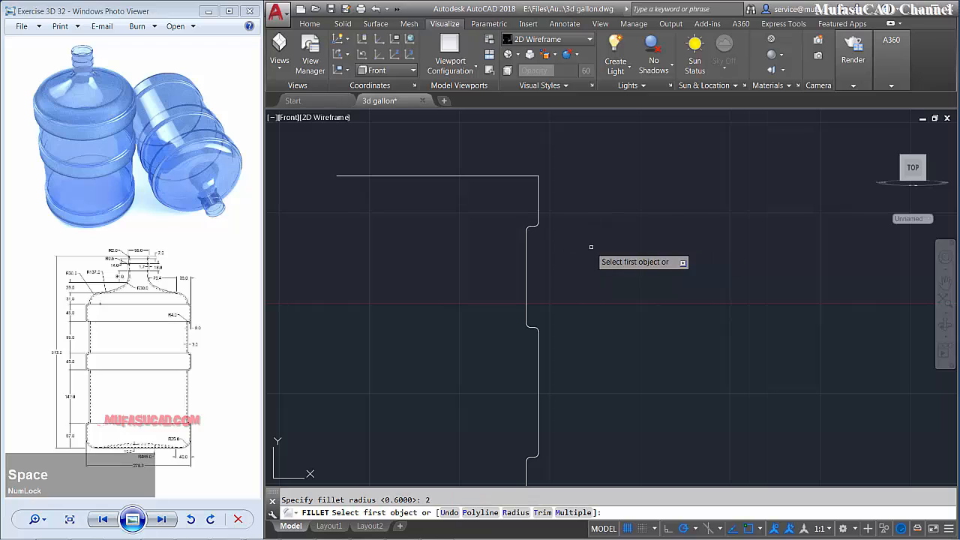
click(538, 209)
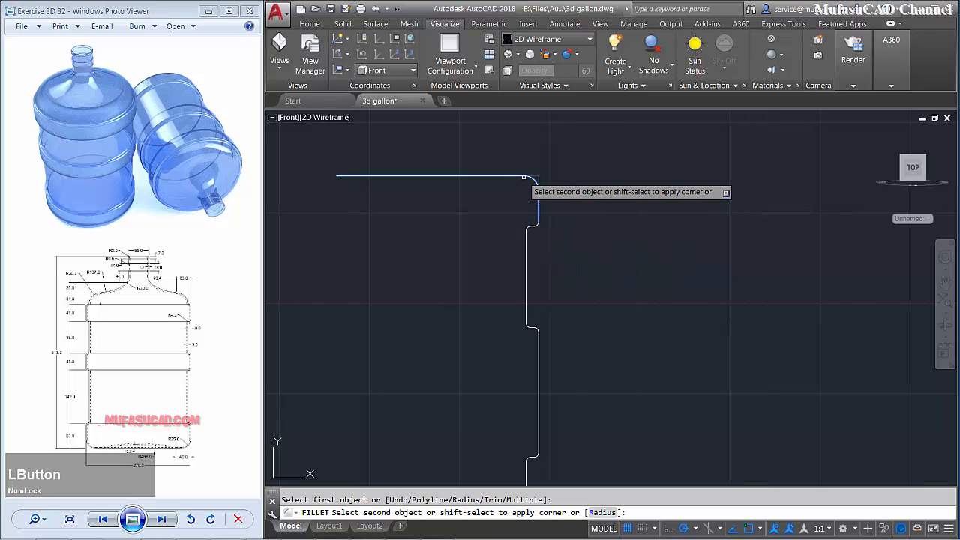
click(524, 178)
key(space)
scroll(615, 248, down, 4)
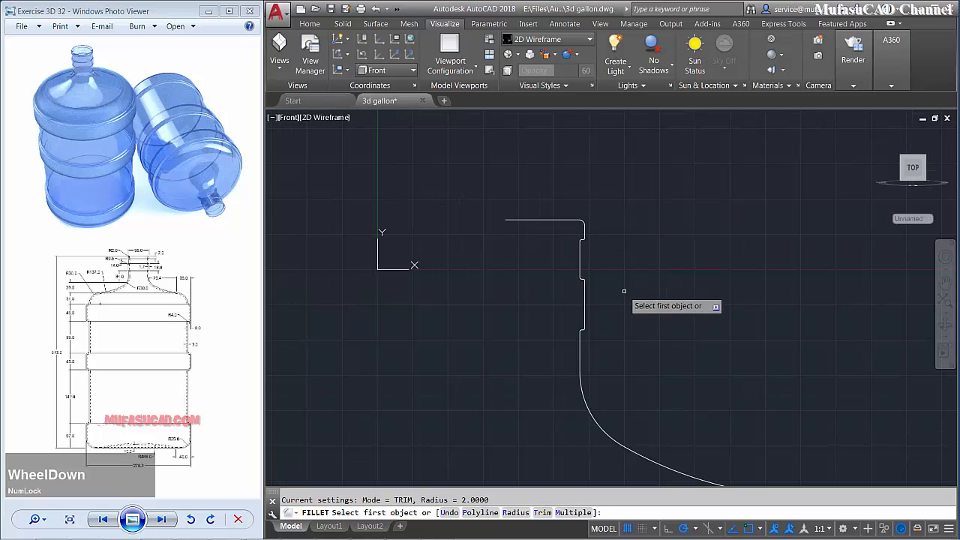
key(space)
Erase the two stray line pieces left at the shoulder arc's lower end and the middle band's upper step.
middle_drag(666, 360, 555, 229)
scroll(589, 300, down, 2)
middle_drag(605, 334, 622, 294)
scroll(610, 285, up, 3)
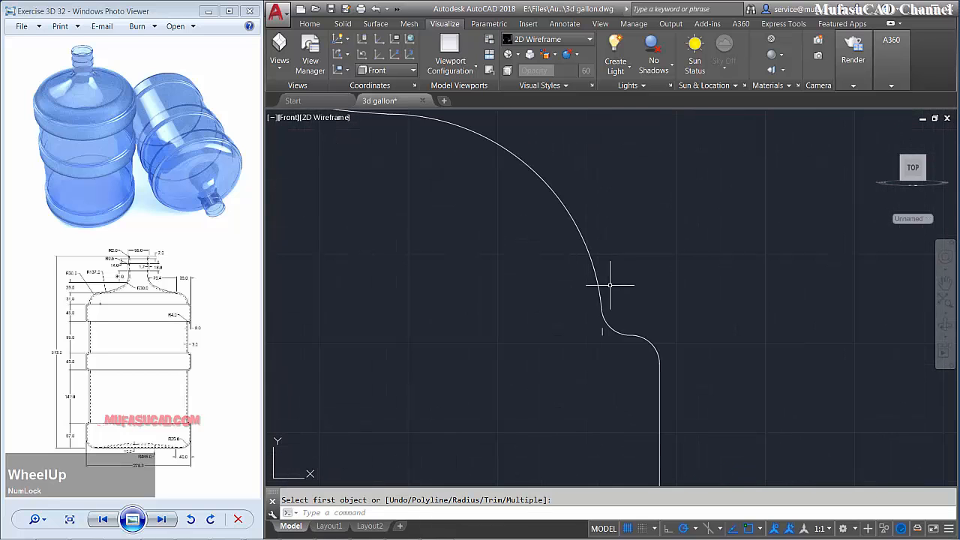
click(604, 334)
scroll(628, 371, down, 3)
middle_drag(628, 371, 590, 235)
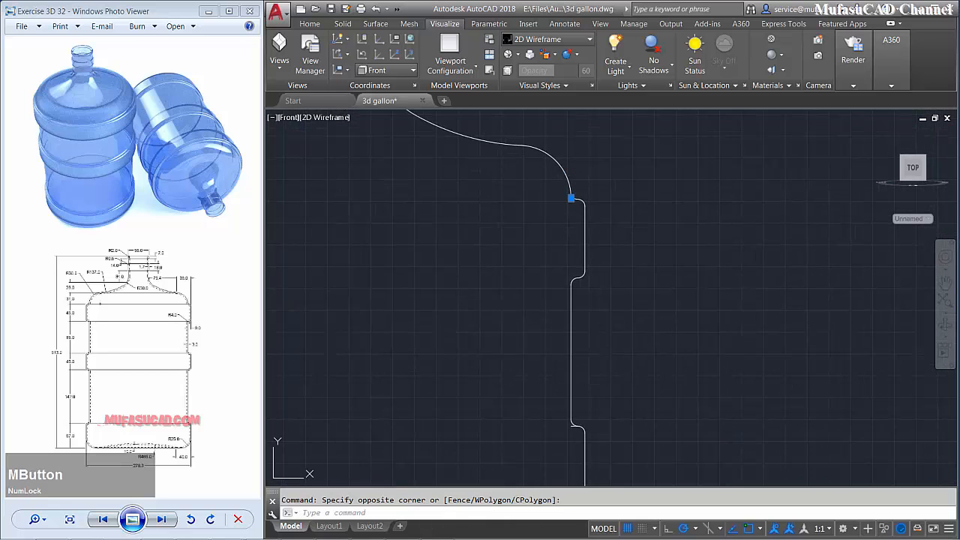
scroll(552, 351, up, 3)
scroll(559, 330, up, 3)
click(549, 297)
scroll(589, 311, down, 2)
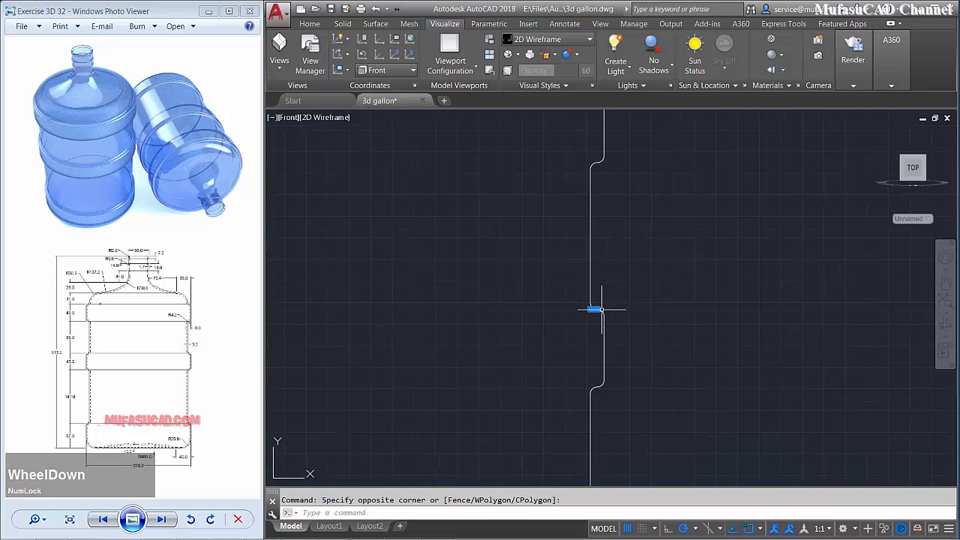
mouse_move(589, 310)
middle_down()
mouse_move(610, 288)
mouse_move(580, 315)
middle_up()
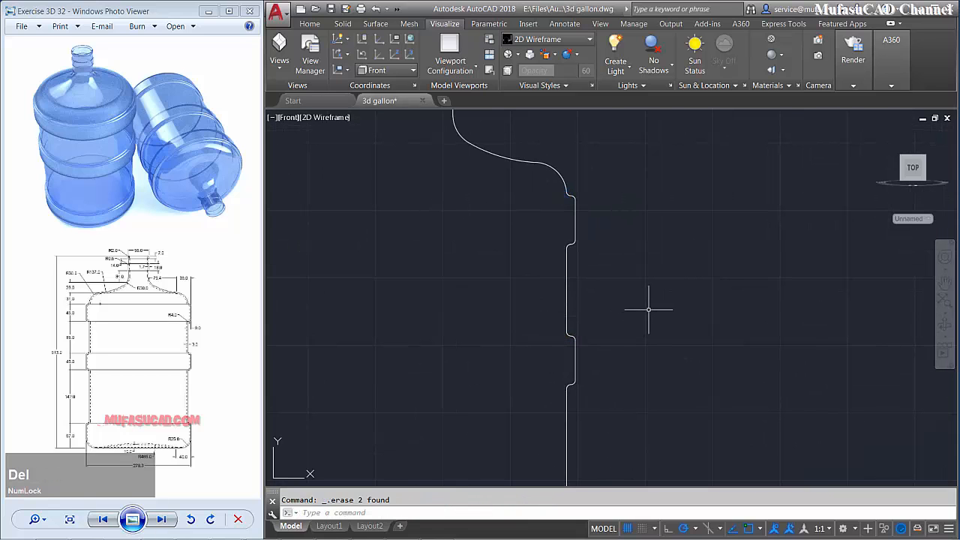
Join all the segments of the bottle's half profile into one polyline.
scroll(649, 310, down, 2)
middle_drag(632, 272, 607, 261)
scroll(654, 297, down, 2)
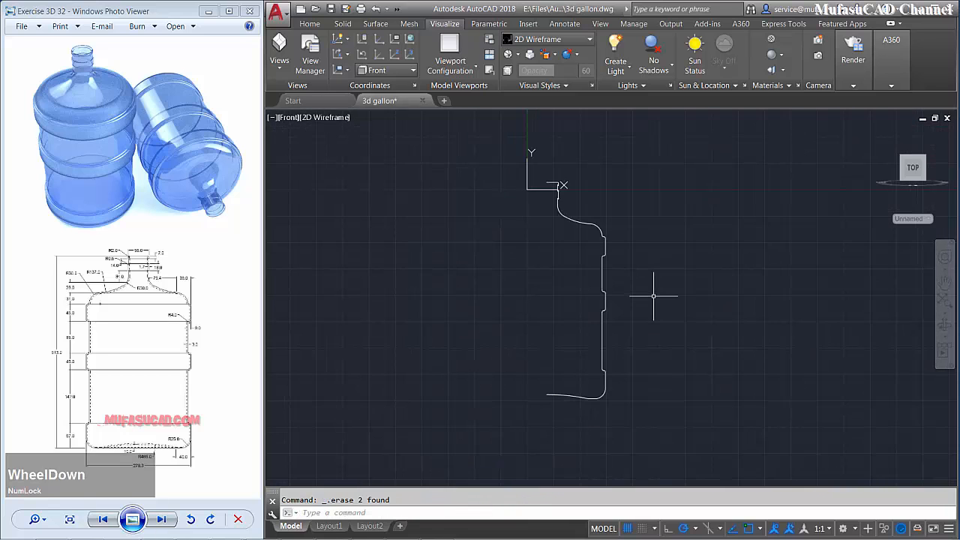
middle_drag(654, 297, 643, 310)
key(space)
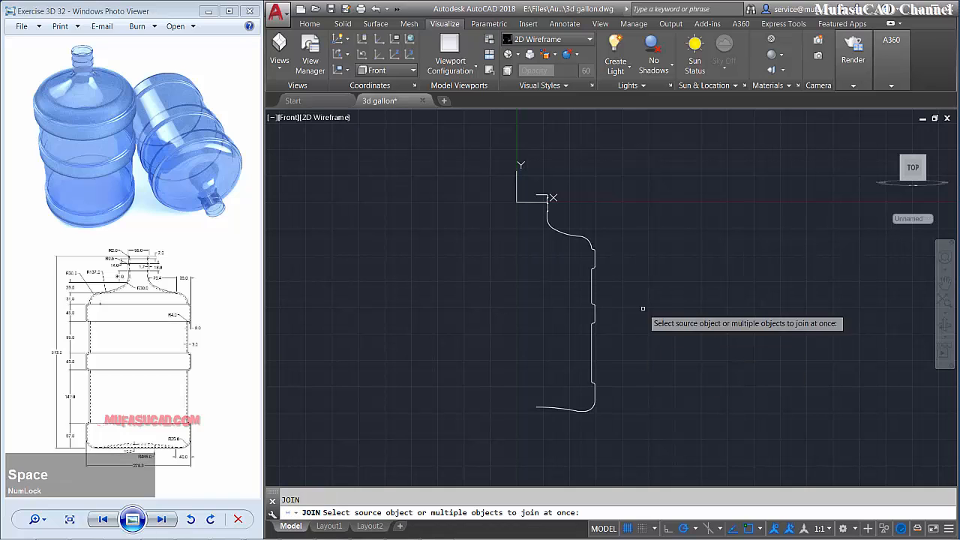
click(677, 171)
click(543, 413)
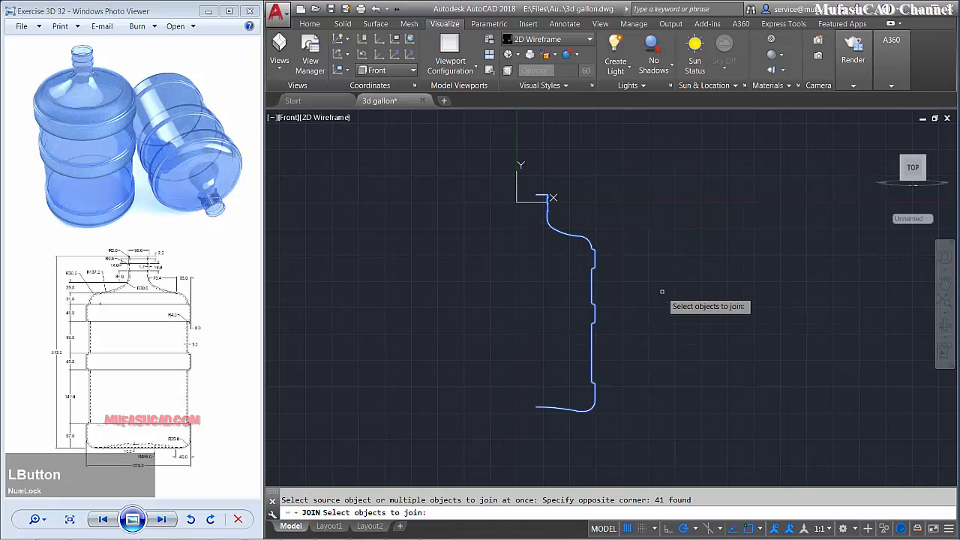
key(space)
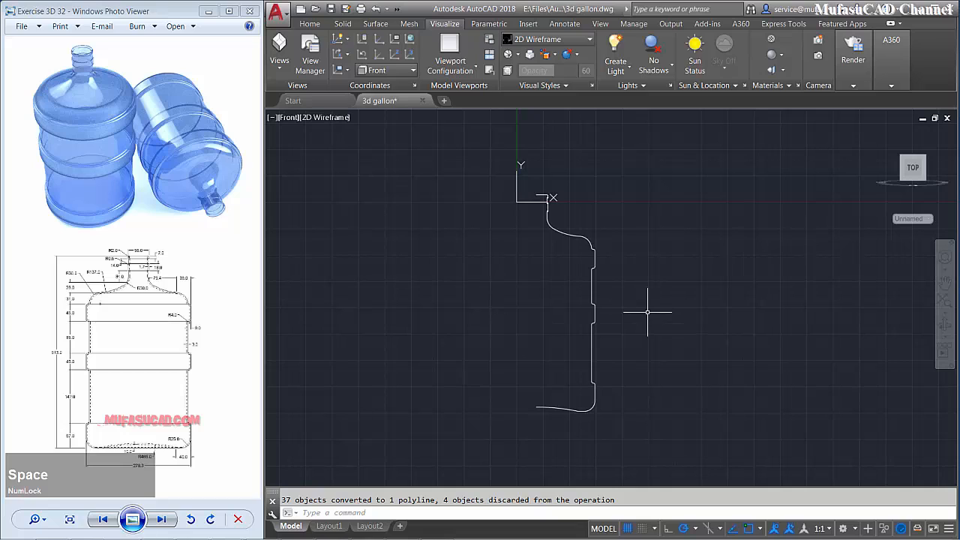
Offset the bottle profile 3 units inward, towards the bottle's axis, to form the wall thickness.
text(offset)
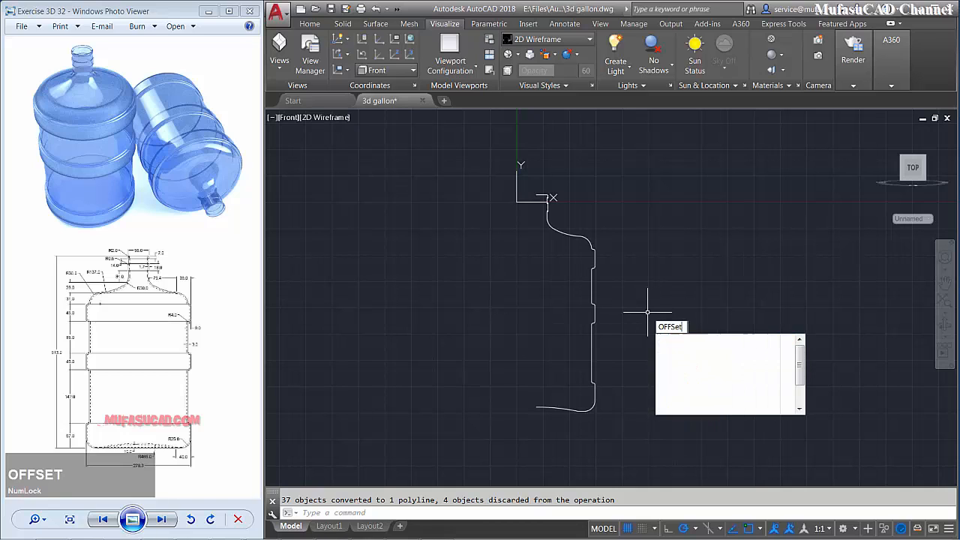
key(space)
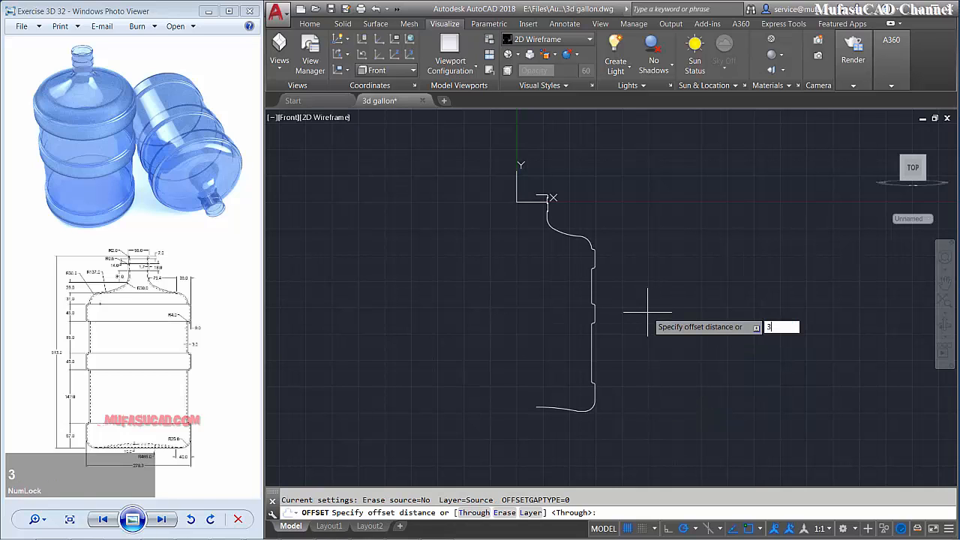
key(space)
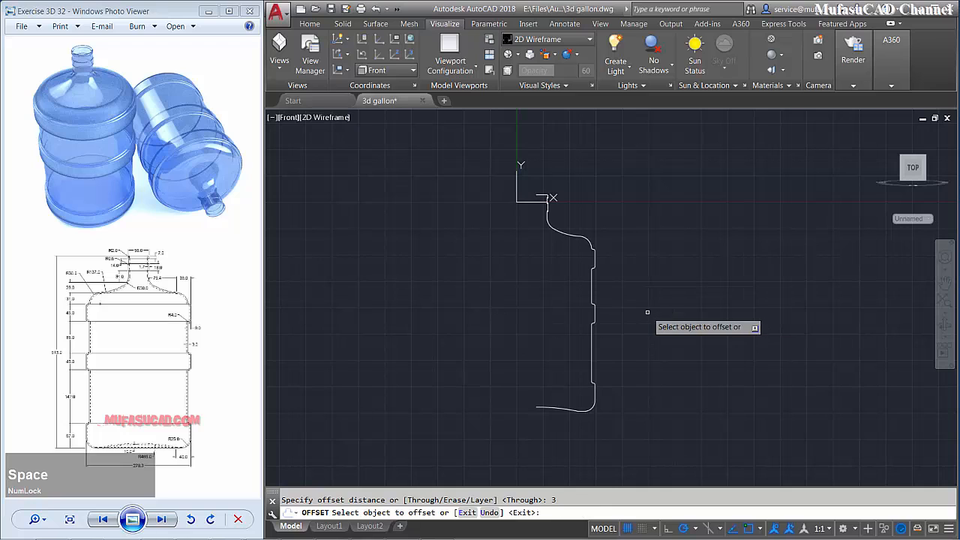
click(595, 309)
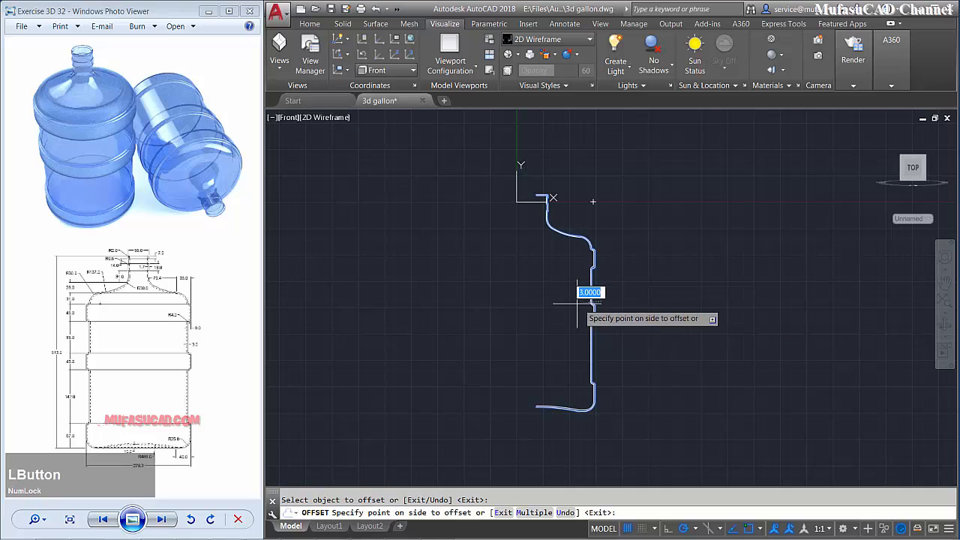
click(536, 302)
key(space)
Close the open end of the base with a line between the outer and inner profiles.
scroll(545, 388, up, 5)
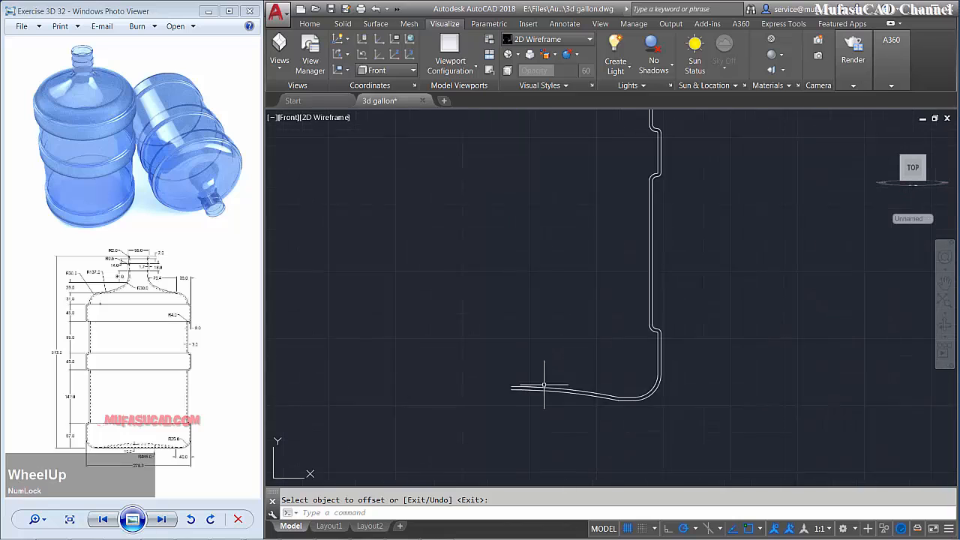
text(L)
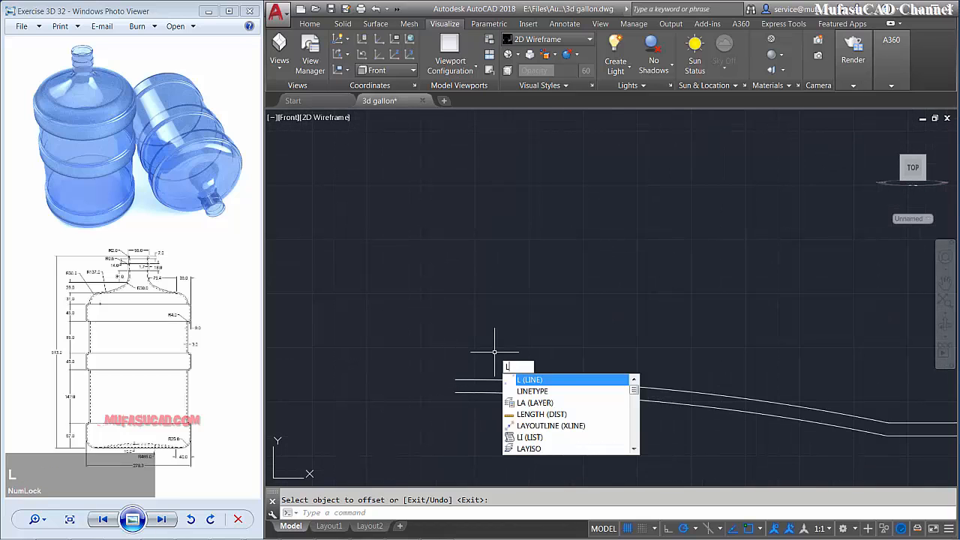
key(space)
click(456, 381)
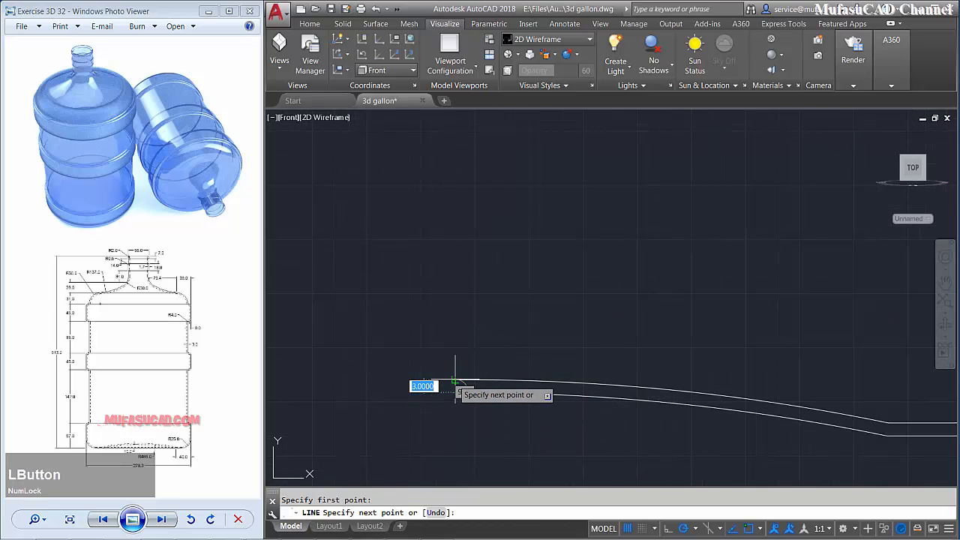
key(space)
Draw a vertical line about 13.7 units long upward from the inner profile's top corner at the neck.
scroll(556, 298, down, 3)
middle_drag(566, 263, 555, 358)
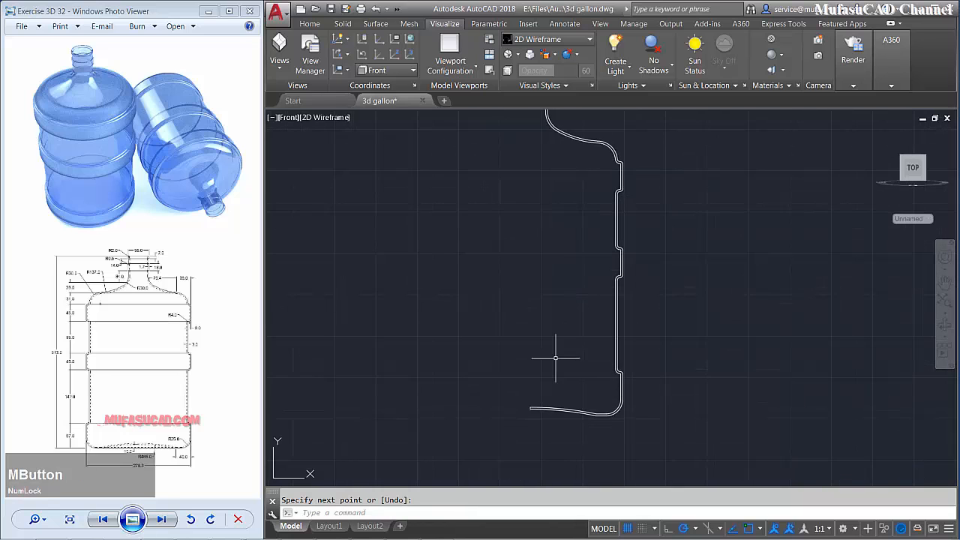
middle_drag(555, 206, 548, 336)
scroll(542, 215, up, 6)
key(space)
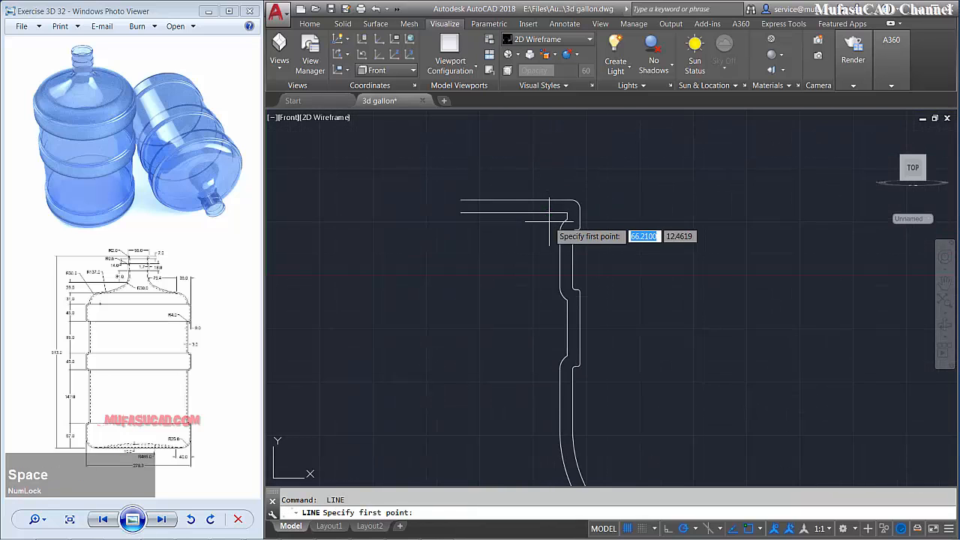
click(568, 213)
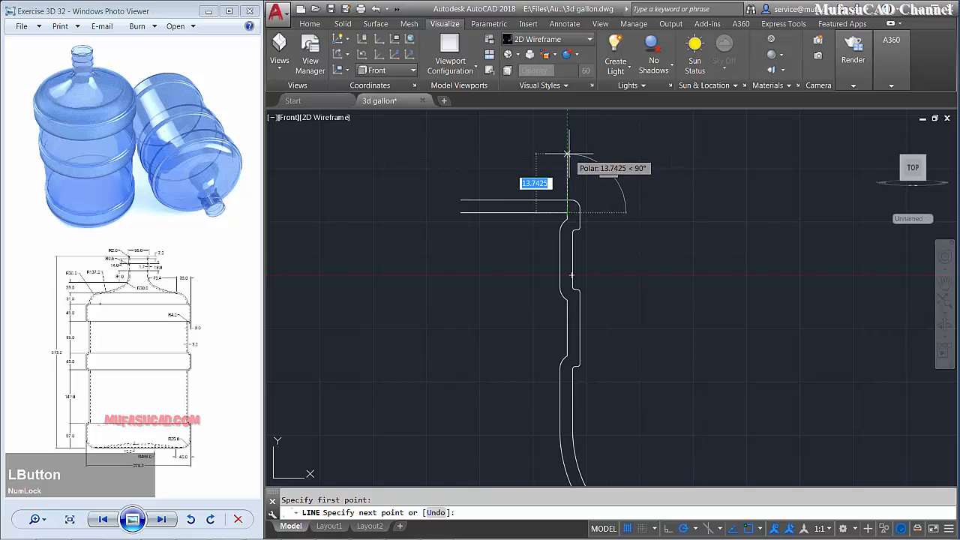
click(568, 154)
Trim the vertical line above the lip and both horizontal lines on its inner side to open the neck.
text(tr)
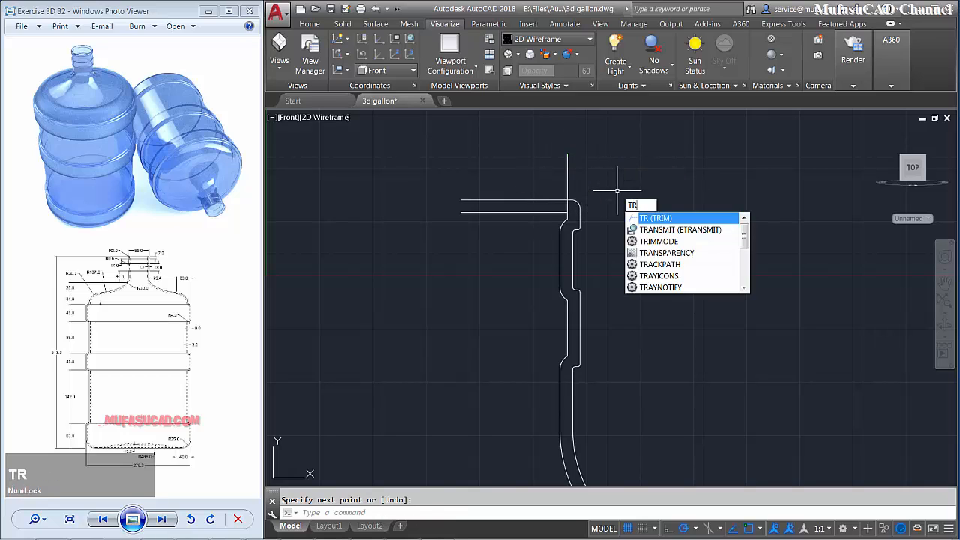
key(space)
click(594, 154)
click(522, 173)
click(522, 173)
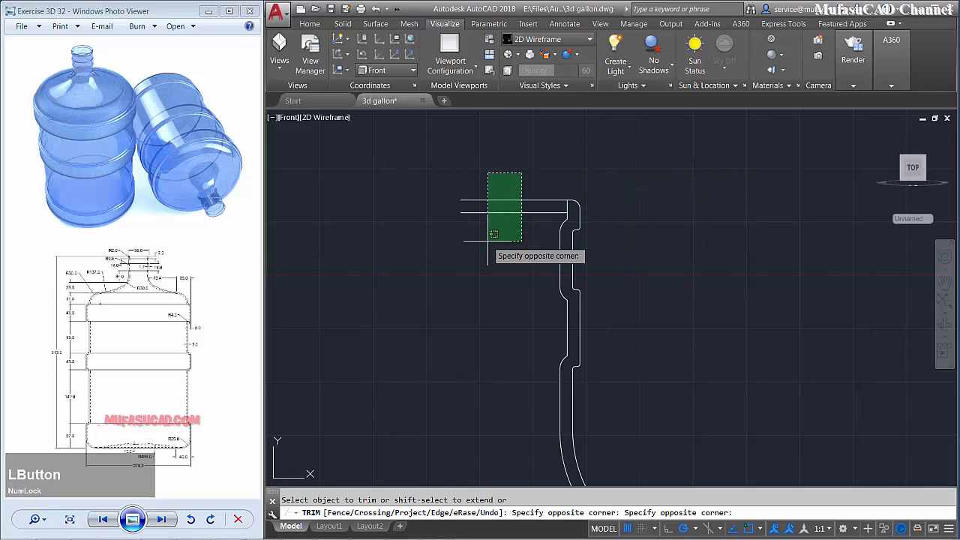
click(488, 241)
key(space)
Join the outer and inner profiles with their closing lines into one closed polyline.
scroll(644, 250, down, 2)
scroll(644, 250, down, 2)
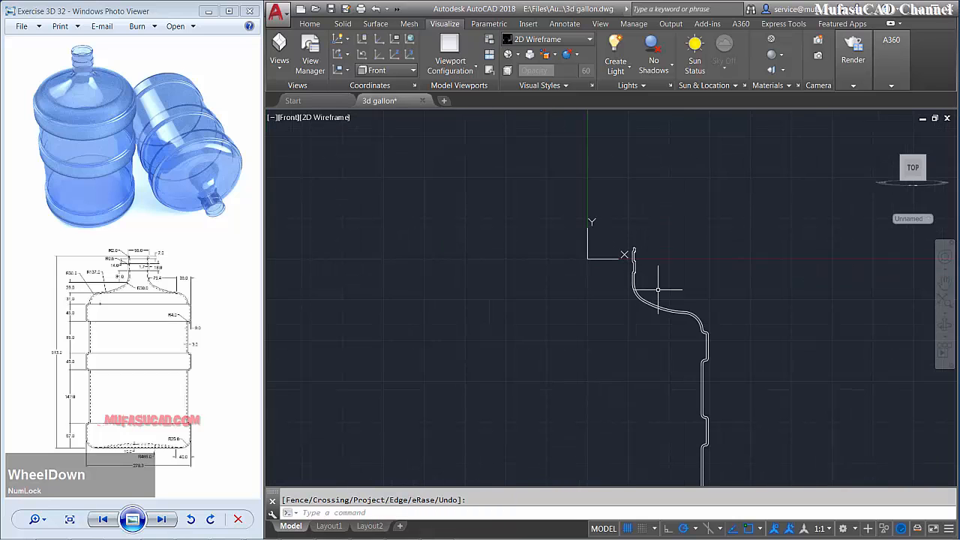
mouse_move(672, 343)
middle_down()
mouse_move(647, 287)
mouse_move(611, 259)
middle_up()
scroll(604, 281, down, 2)
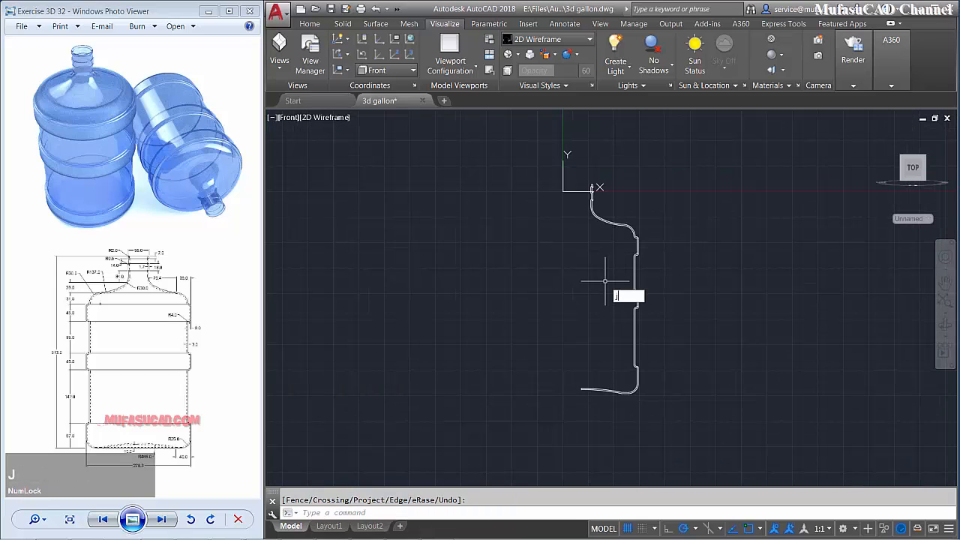
key(space)
click(707, 155)
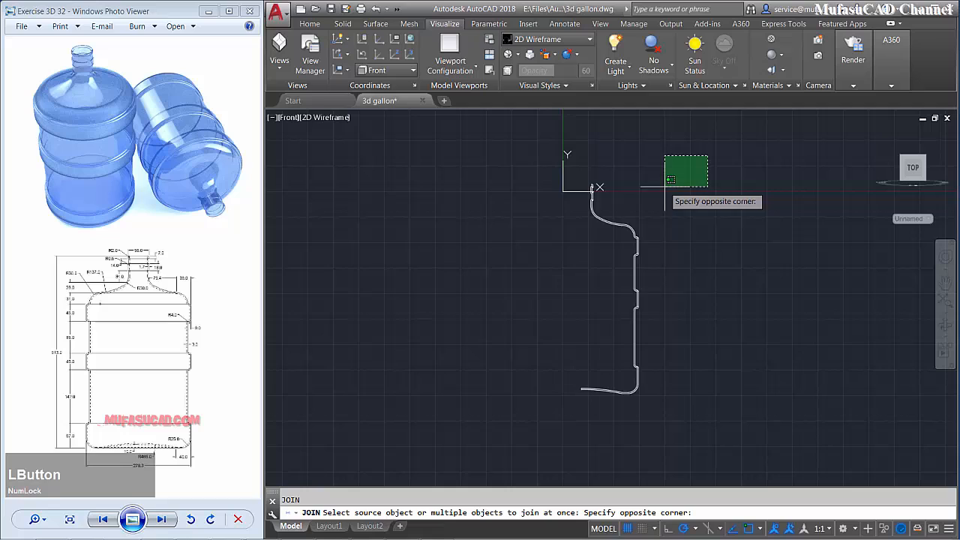
click(538, 416)
key(space)
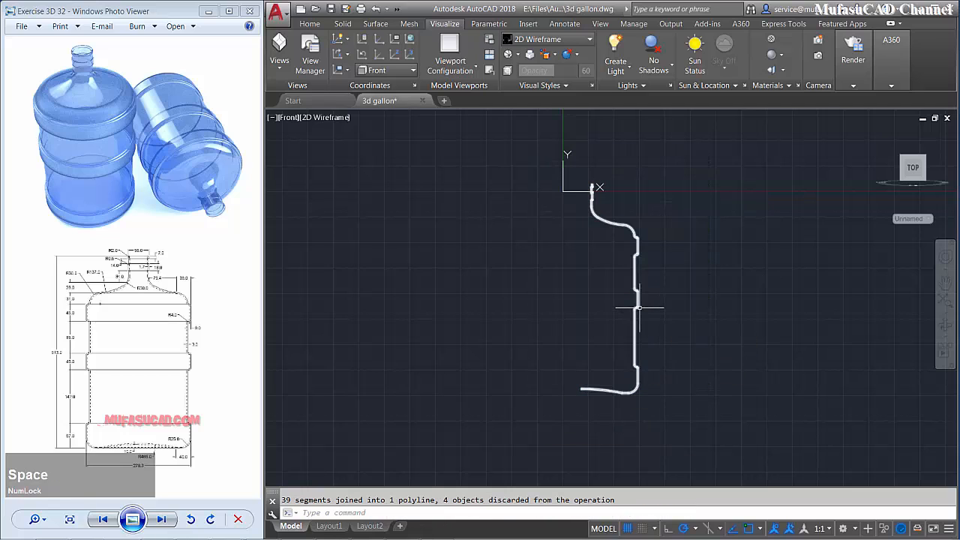
Revolve the closed bottle profile 360 degrees about a vertical axis through the inner end of its base.
mouse_move(640, 308)
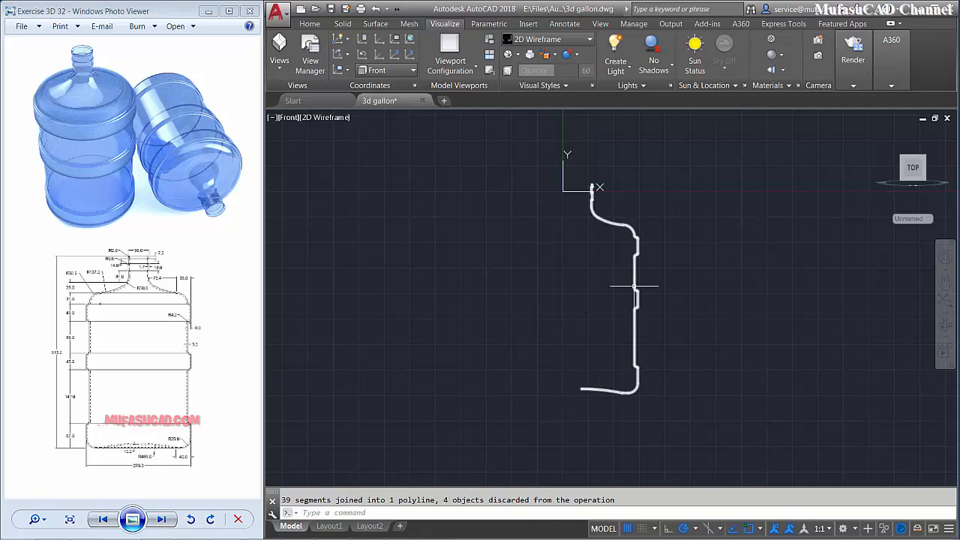
mouse_move(635, 286)
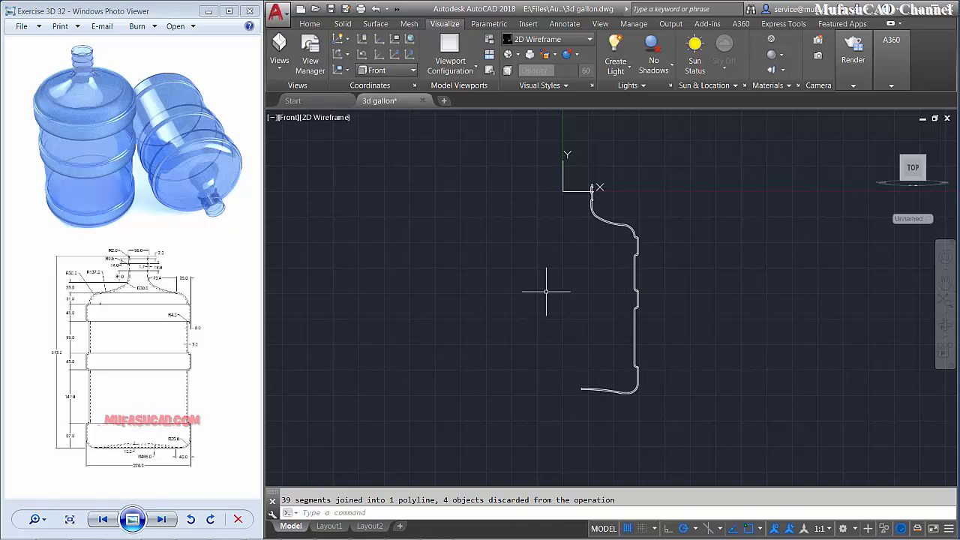
text(r)
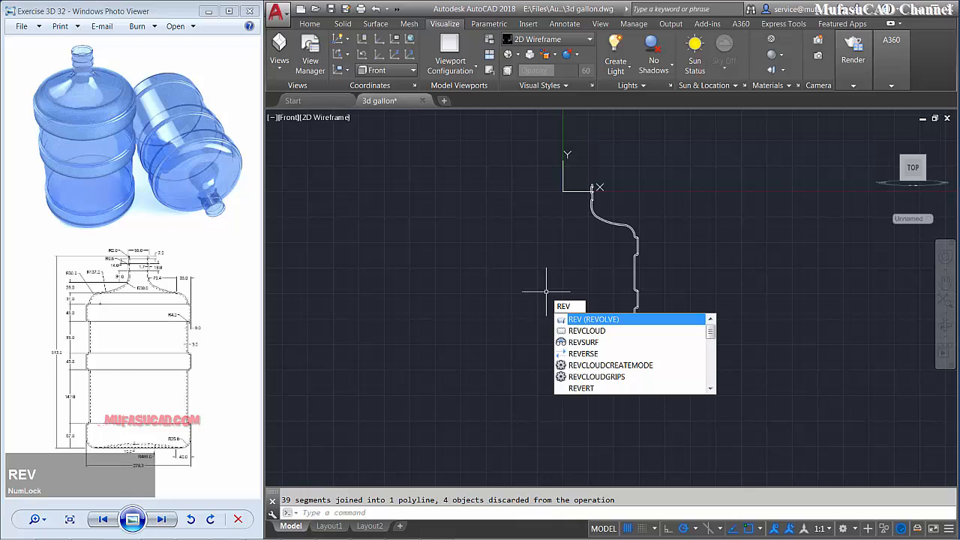
key(space)
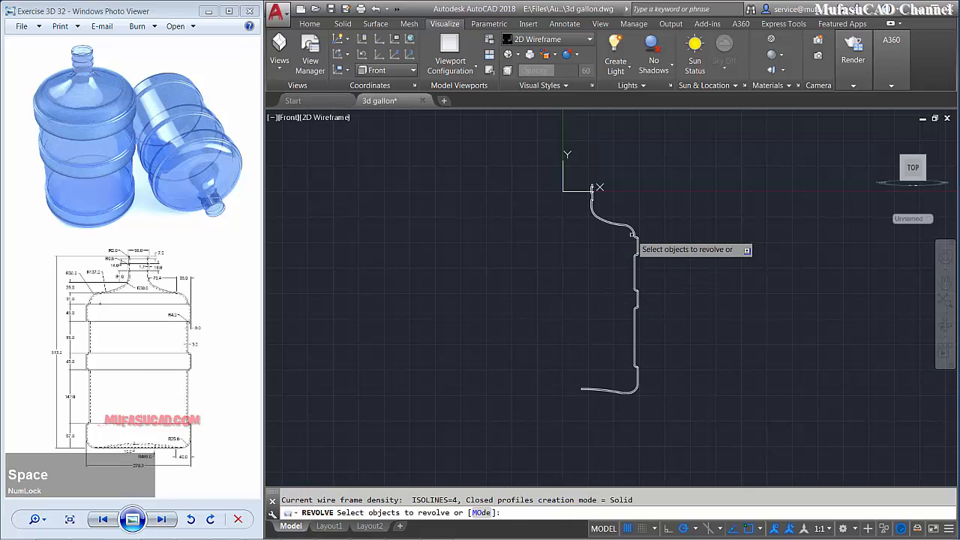
click(632, 233)
key(space)
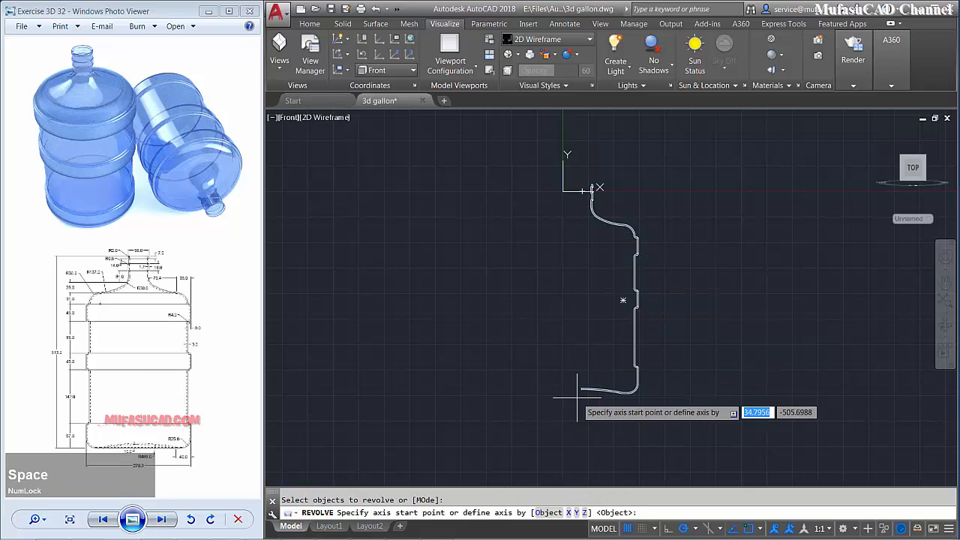
scroll(583, 353, up, 4)
click(583, 359)
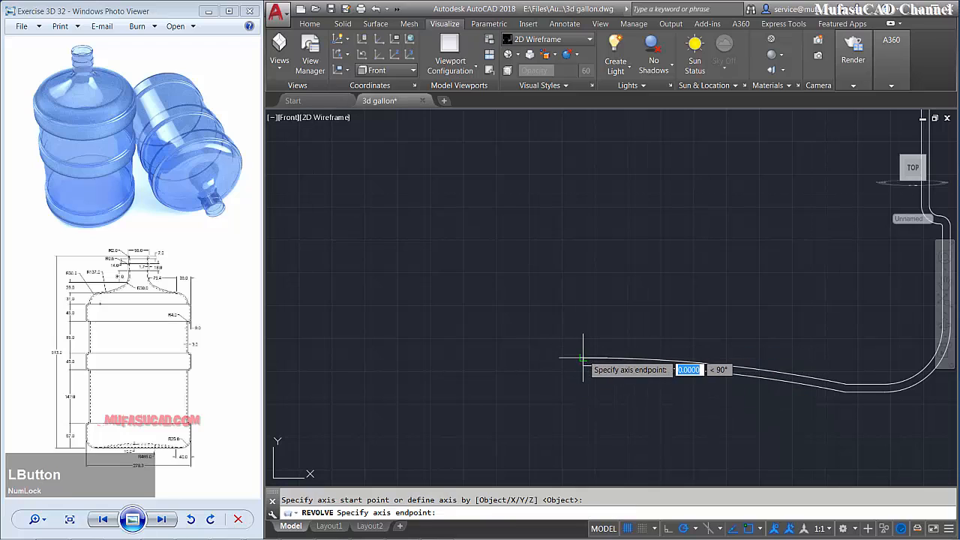
click(583, 299)
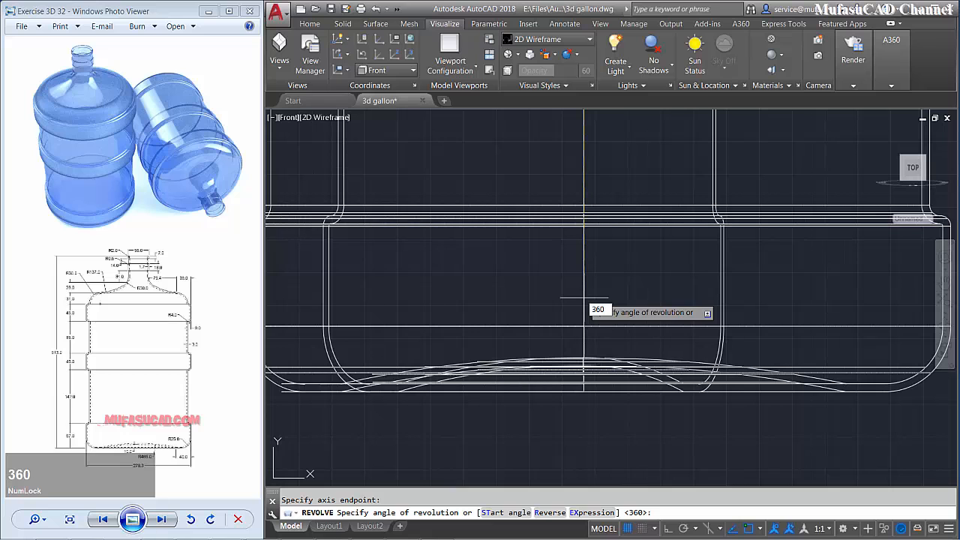
text(360)
key(space)
scroll(583, 298, down, 5)
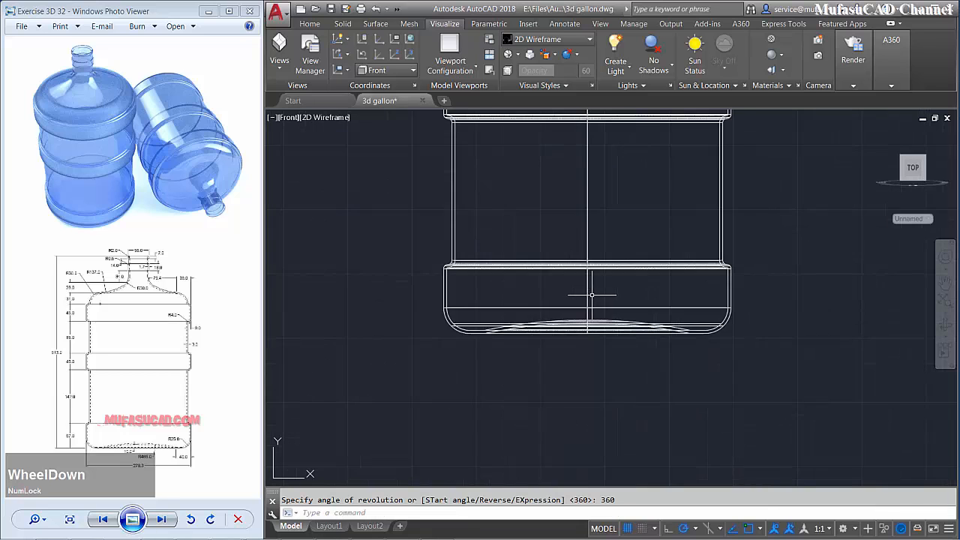
Move the whole revolved bottle straight up until its base sits near the X axis.
mouse_move(621, 271)
middle_down()
mouse_move(621, 371)
mouse_move(560, 342)
middle_up()
scroll(622, 352, down, 2)
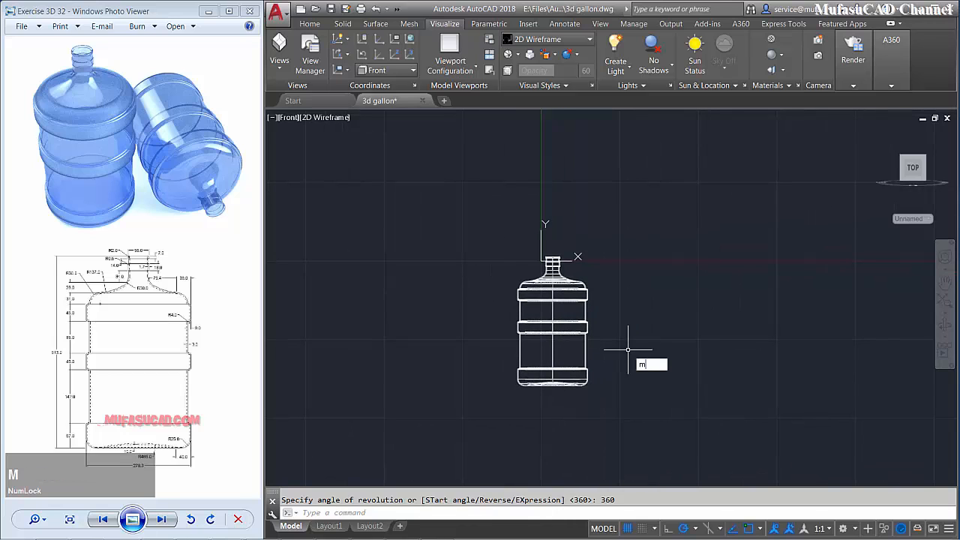
key(space)
click(636, 334)
click(529, 398)
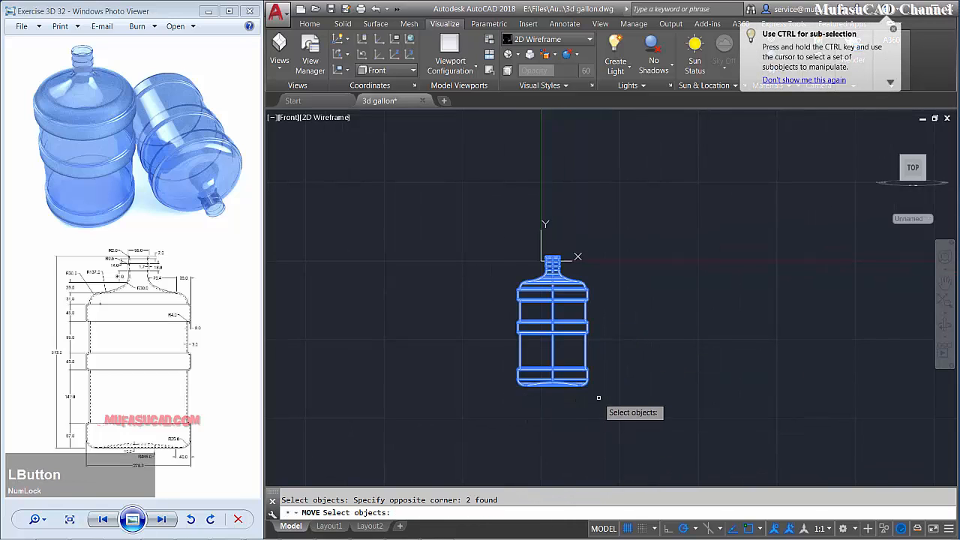
key(space)
scroll(598, 398, up, 2)
click(653, 416)
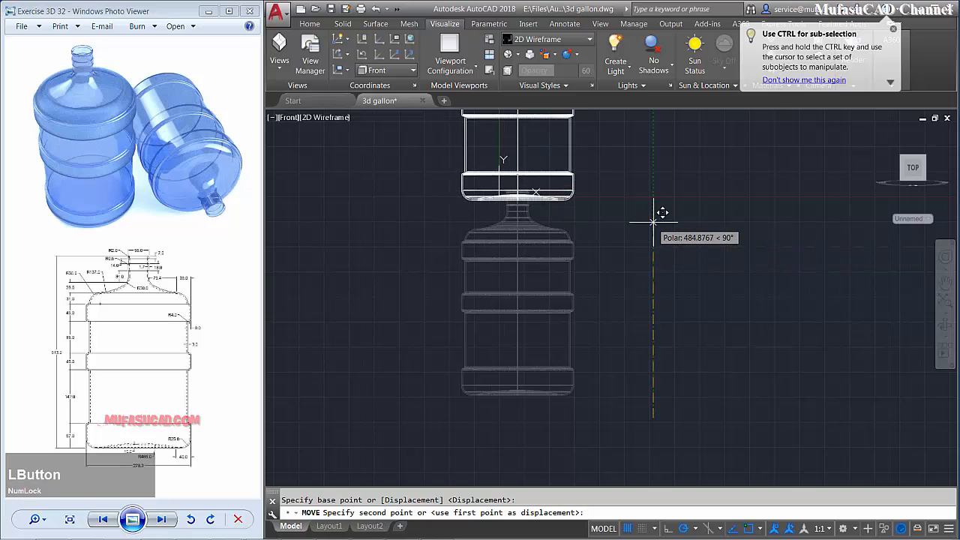
click(655, 215)
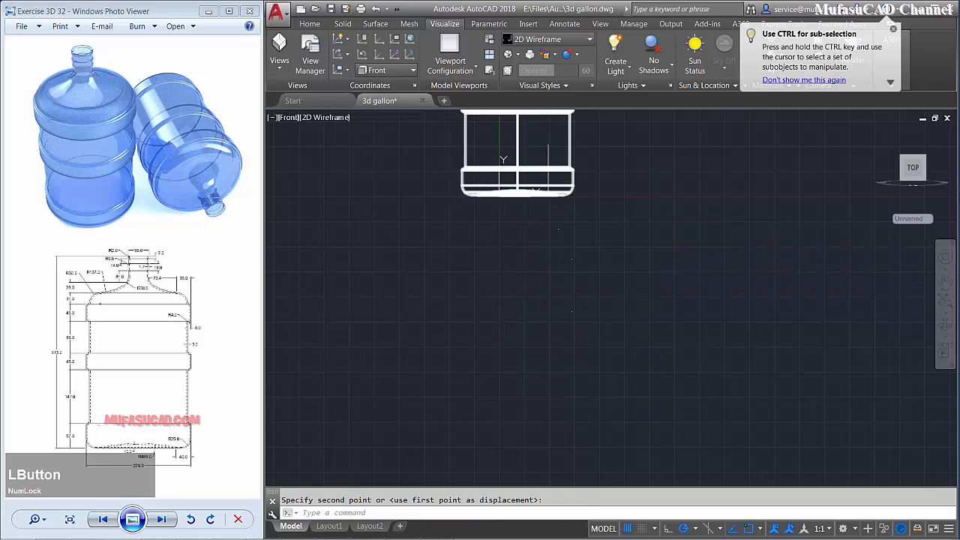
Move the bottle straight down about 3.4 units so its base rests on the X axis.
scroll(634, 217, up, 3)
key(space)
click(645, 232)
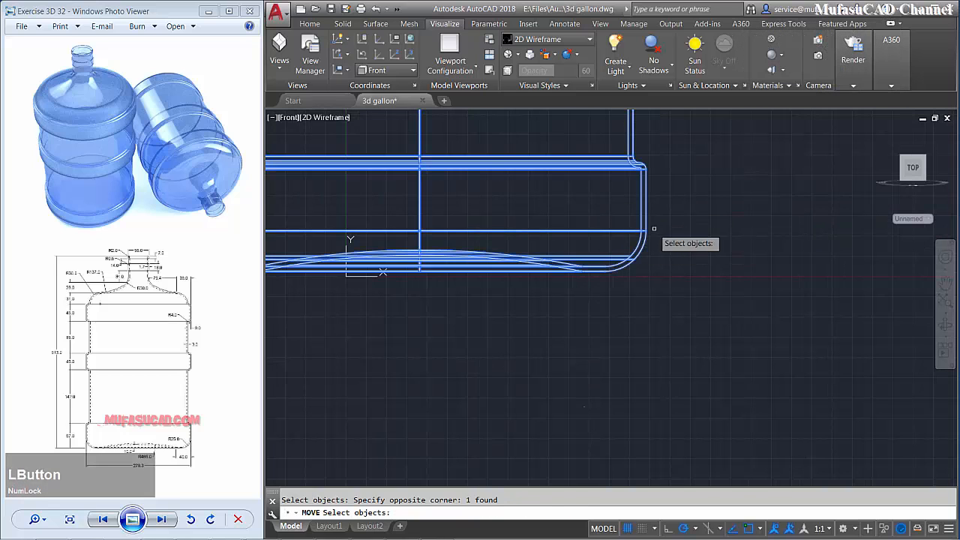
key(space)
click(706, 175)
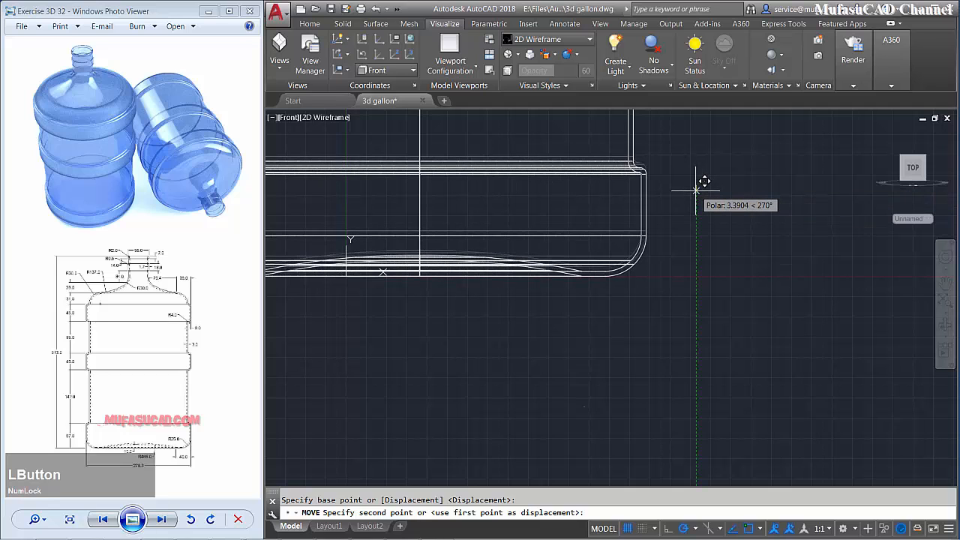
click(696, 190)
scroll(570, 210, down, 3)
middle_drag(570, 225, 571, 267)
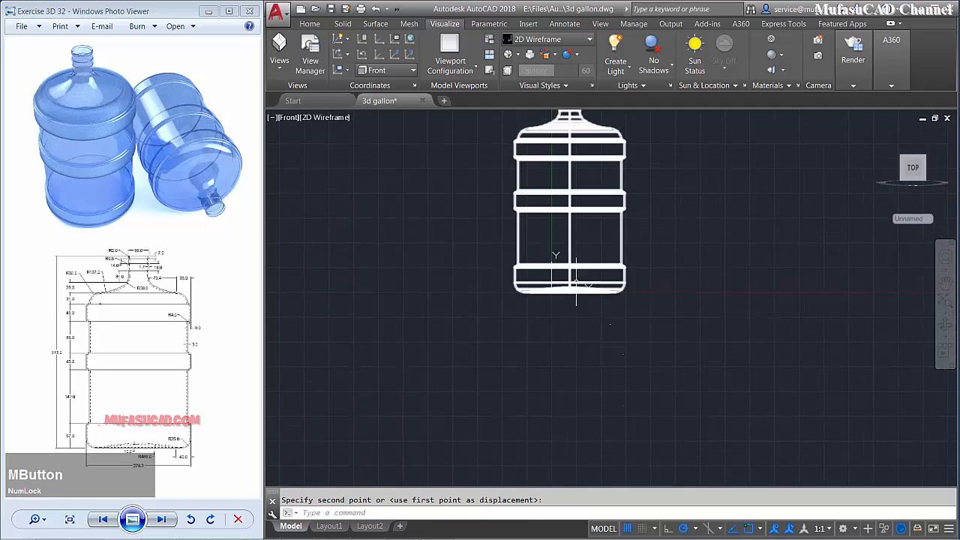
In the Top view, place a camera southwest of the bottle and target it at the bottle's centre.
click(290, 118)
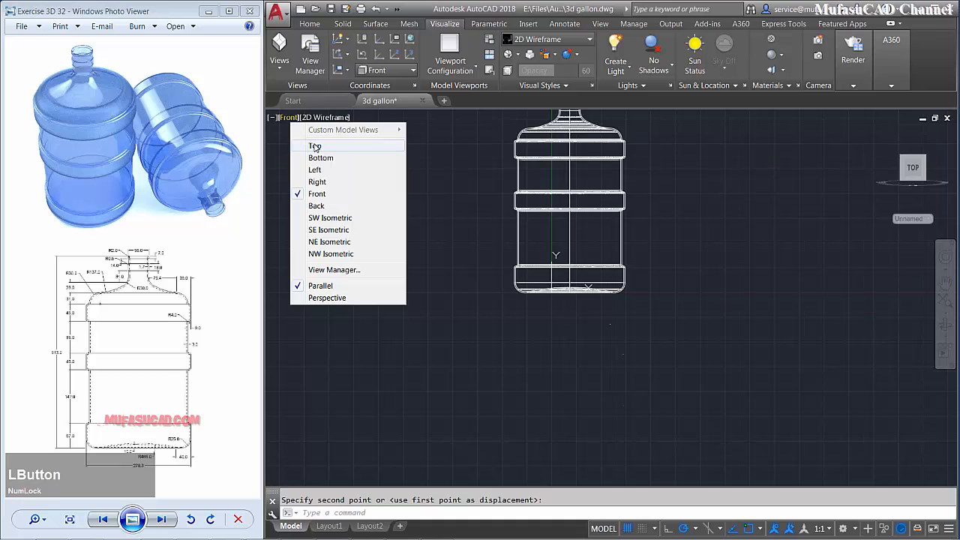
click(315, 147)
scroll(540, 267, down, 3)
middle_drag(540, 267, 581, 249)
scroll(528, 255, down, 4)
text(am)
key(space)
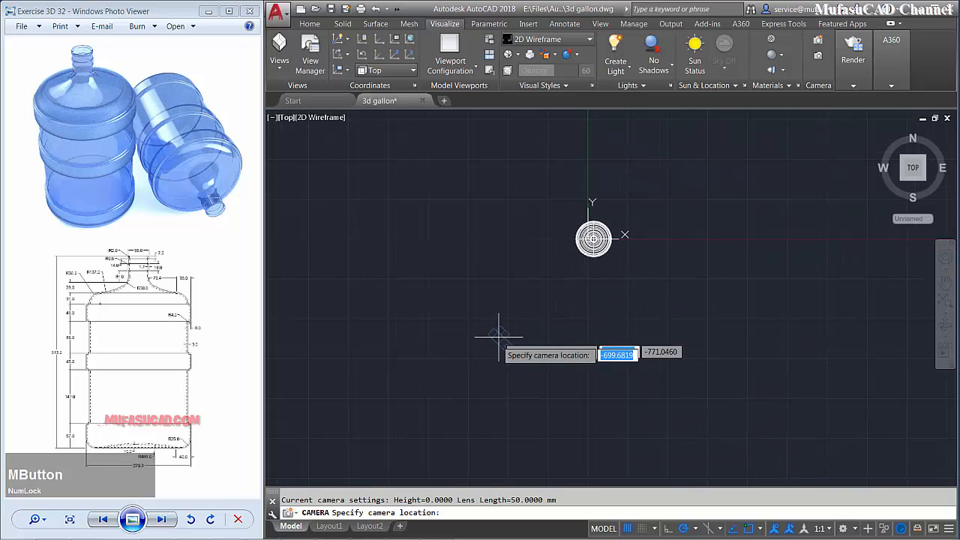
click(478, 394)
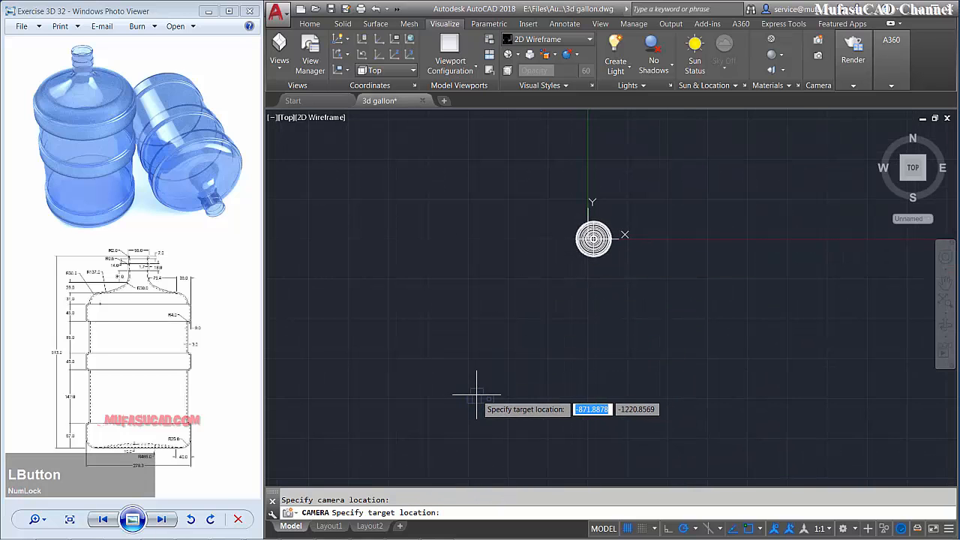
click(593, 238)
key(space)
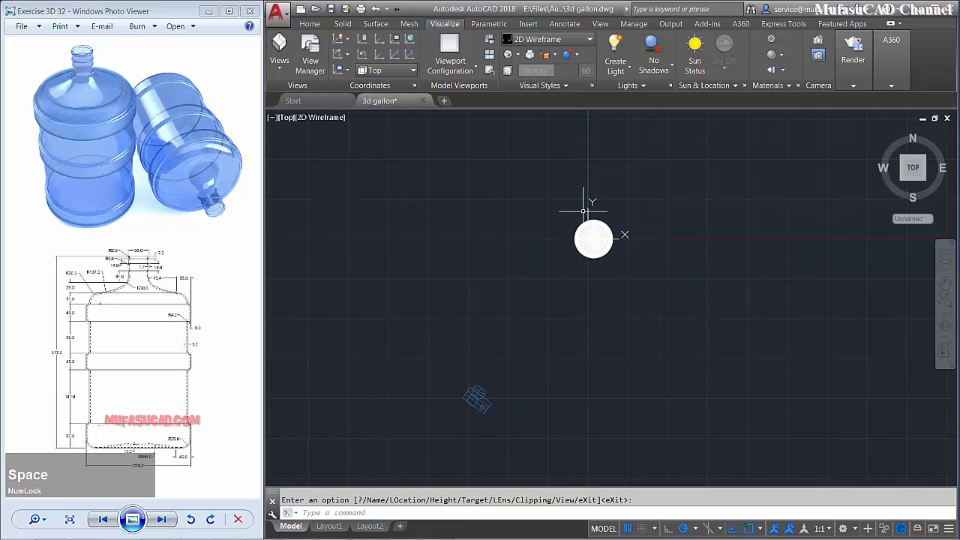
Create a large rectangular planar surface around the bottle as a floor.
middle_drag(648, 212, 626, 232)
text(P)
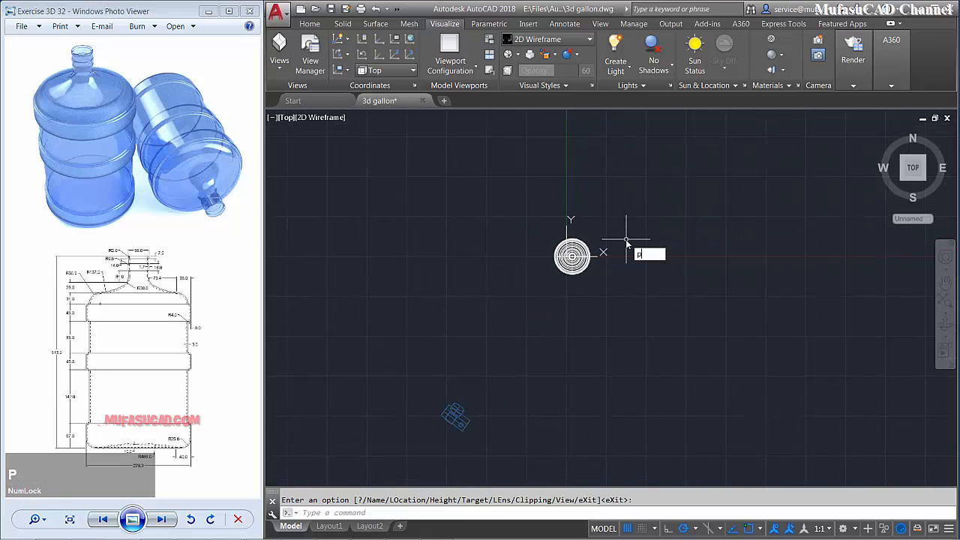
text(LAN)
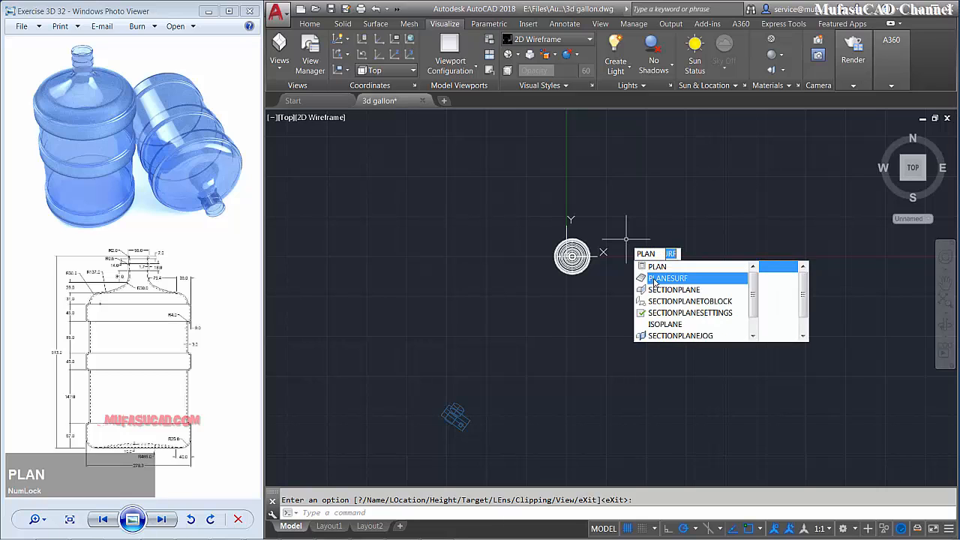
click(654, 280)
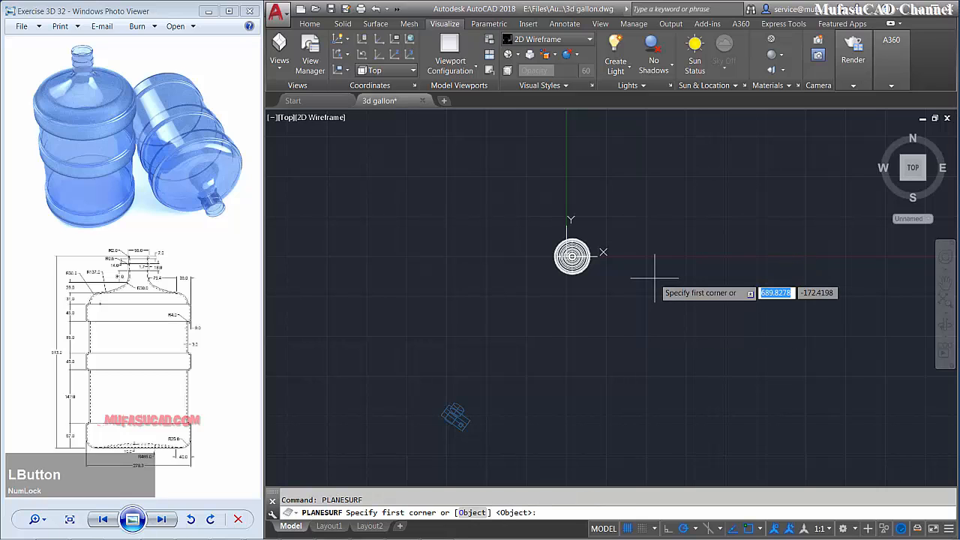
click(453, 146)
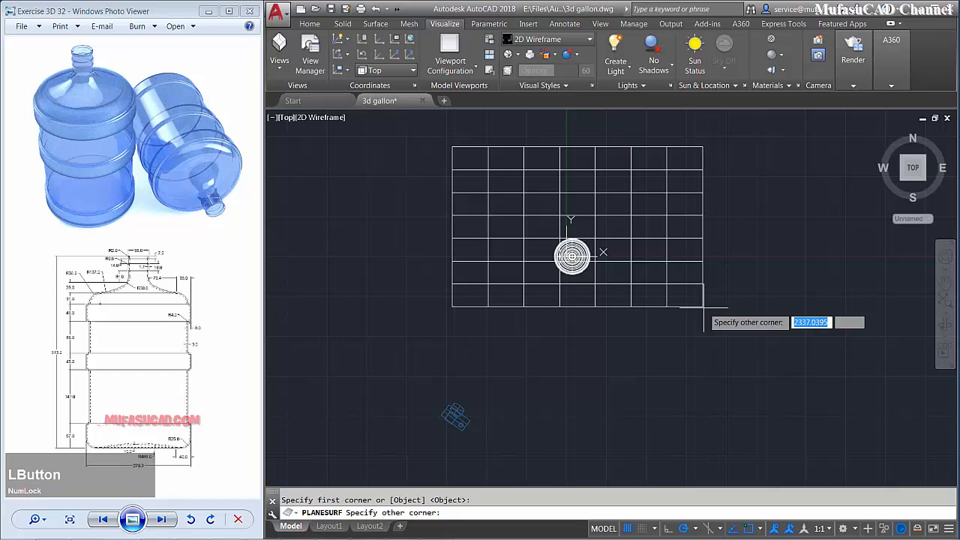
click(716, 352)
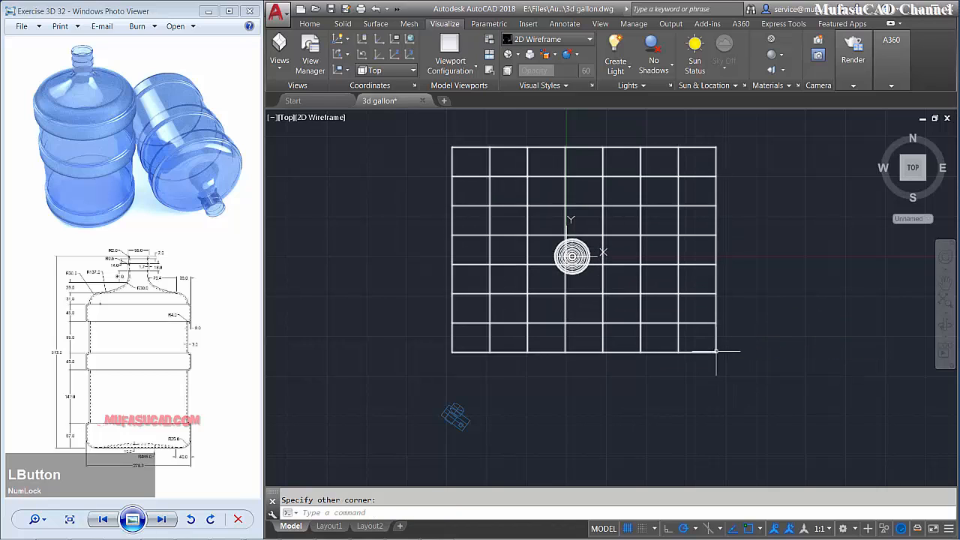
Examine in the Left view how the bottle's base sits on the floor surface.
click(290, 118)
click(319, 168)
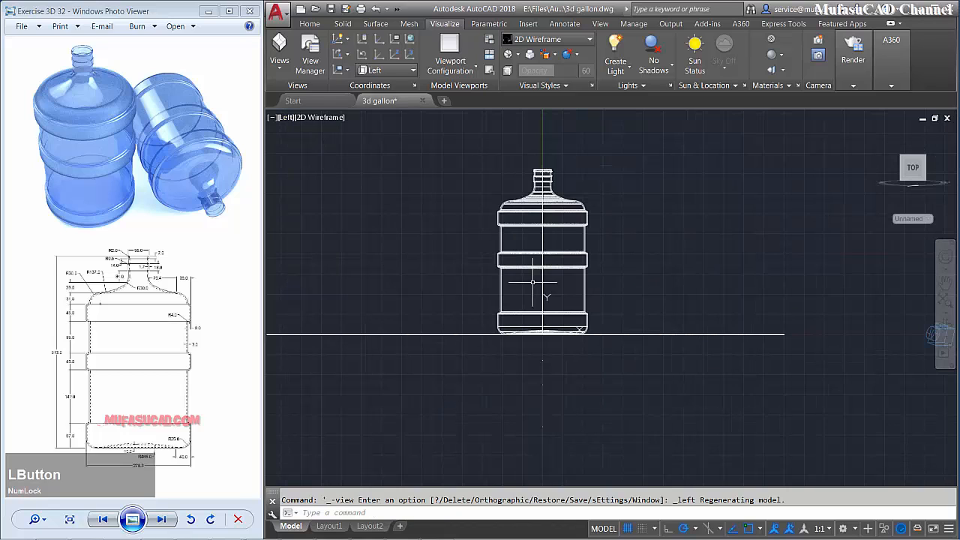
scroll(529, 303, up, 3)
scroll(525, 313, up, 4)
scroll(545, 332, down, 8)
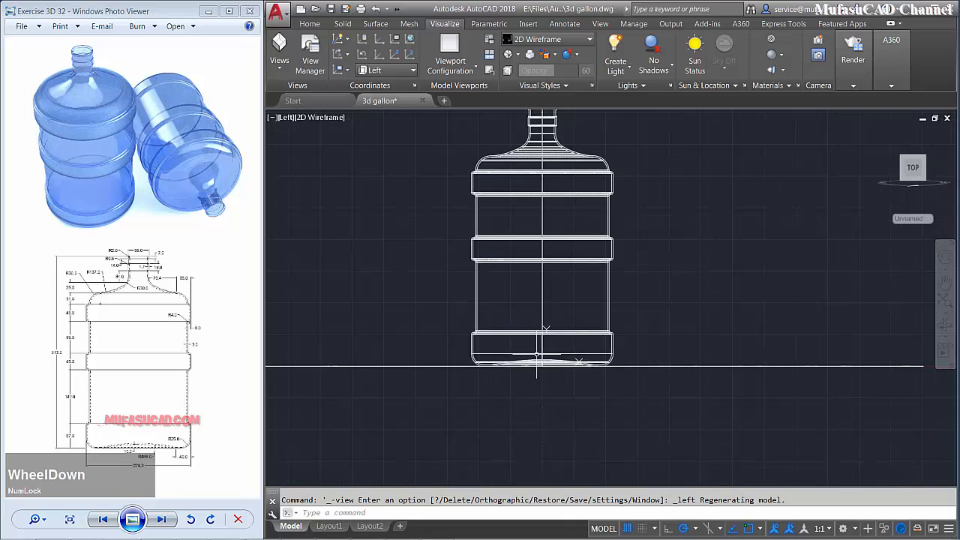
scroll(556, 330, down, 2)
middle_drag(555, 319, 565, 299)
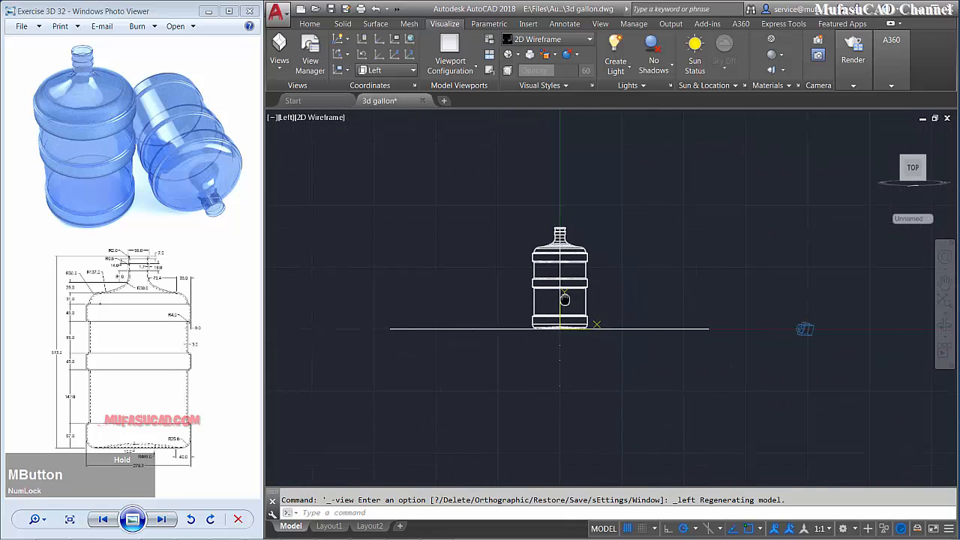
Restore the Camera1 view with the Realistic visual style and orbit to look down on the whole bottle.
click(284, 118)
mouse_move(345, 130)
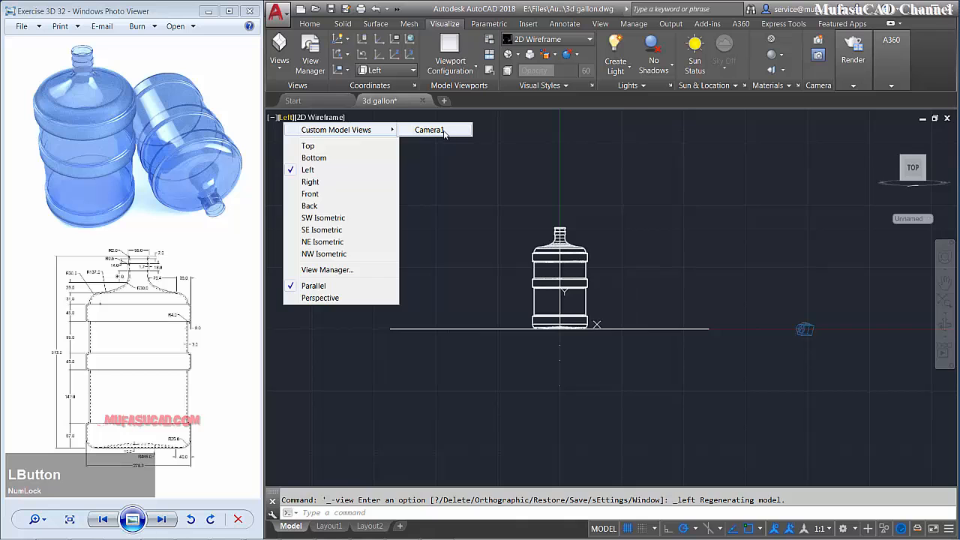
click(443, 130)
click(331, 118)
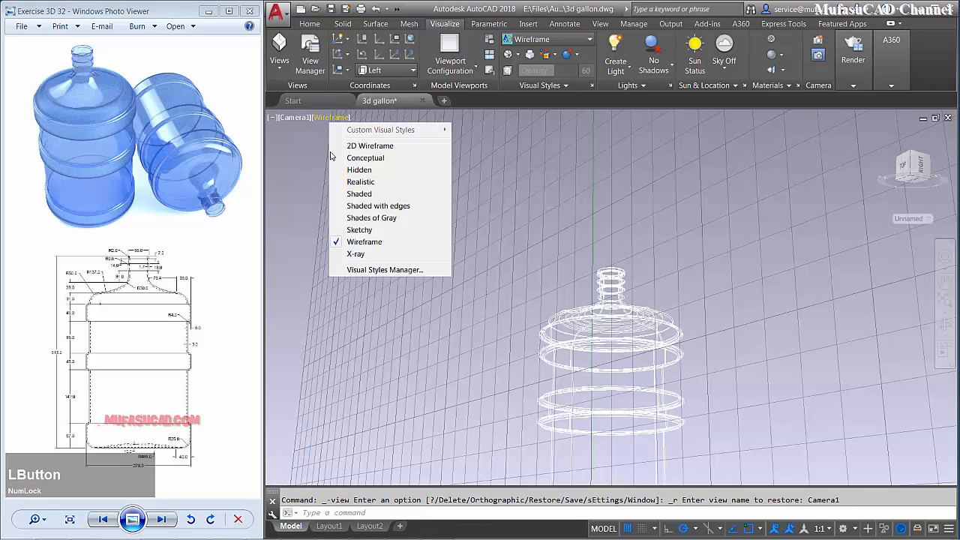
click(359, 183)
mouse_move(593, 274)
shift+middle_down()
mouse_move(626, 314)
mouse_move(655, 233)
mouse_move(618, 375)
mouse_move(620, 258)
mouse_move(620, 270)
mouse_move(596, 281)
shift+middle_up()
scroll(627, 262, up, 3)
Set the FACETRES variable to 10 to smooth the shaded bottle.
text(FACE)
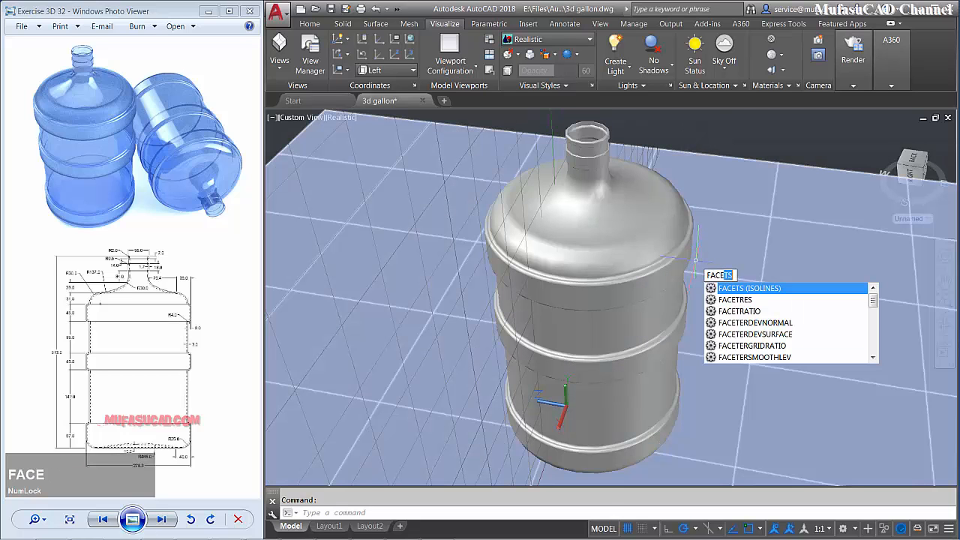
click(739, 300)
text(10)
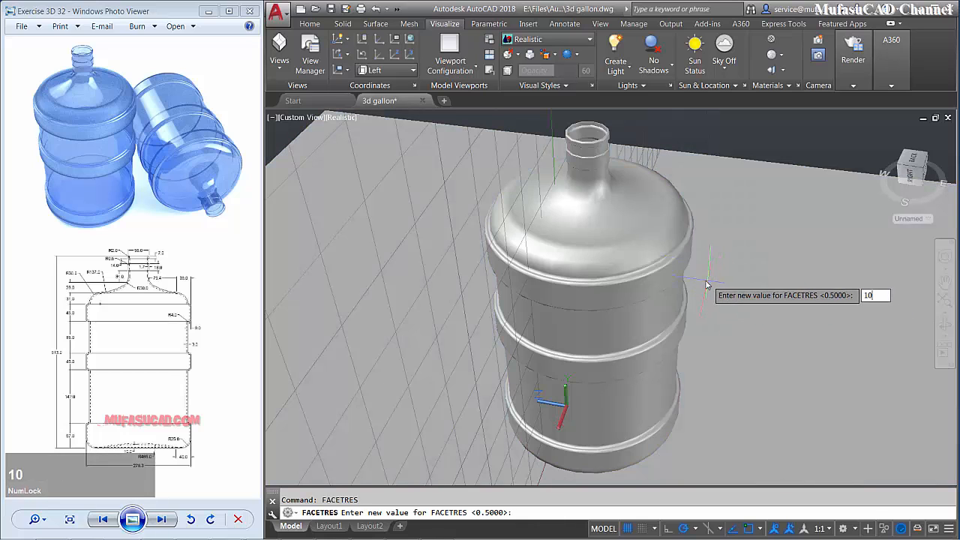
key(space)
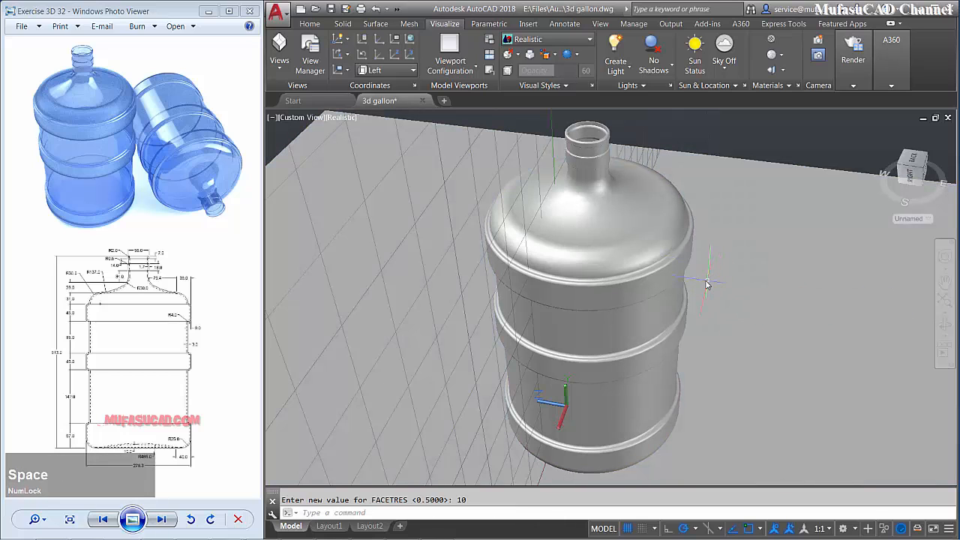
Turn off the drawing grid and frame the bottle in the view.
middle_drag(711, 277, 701, 274)
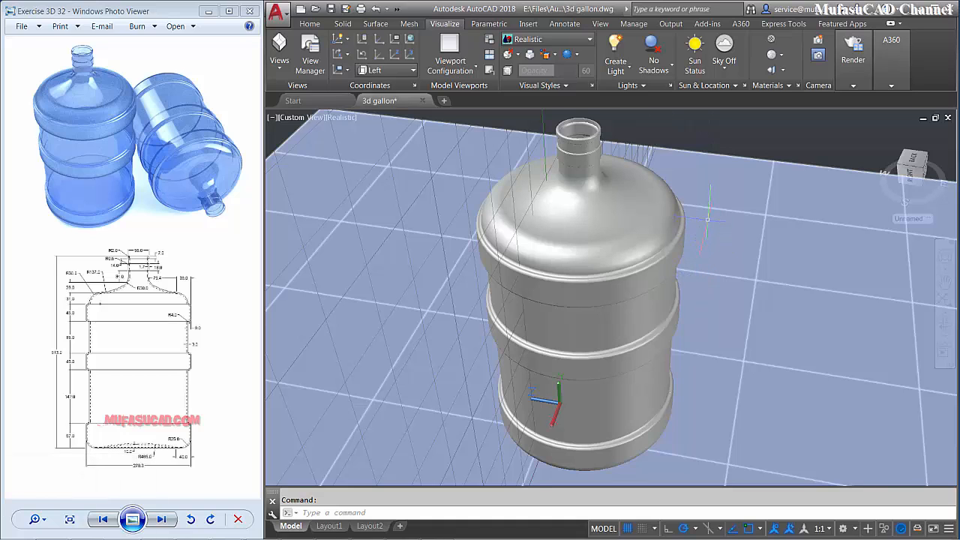
key(F7)
mouse_move(698, 237)
middle_down()
mouse_move(688, 247)
mouse_move(695, 272)
mouse_move(653, 275)
mouse_move(659, 287)
mouse_move(679, 278)
middle_up()
scroll(688, 246, down, 2)
scroll(688, 247, up, 2)
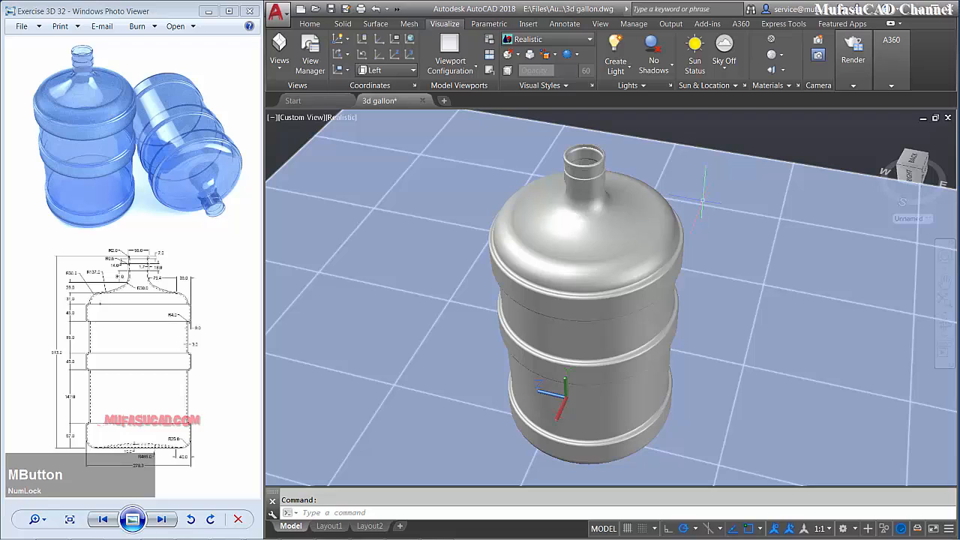
Assign the Latex material from the Autodesk library's Plastic category to the bottle.
text(rm)
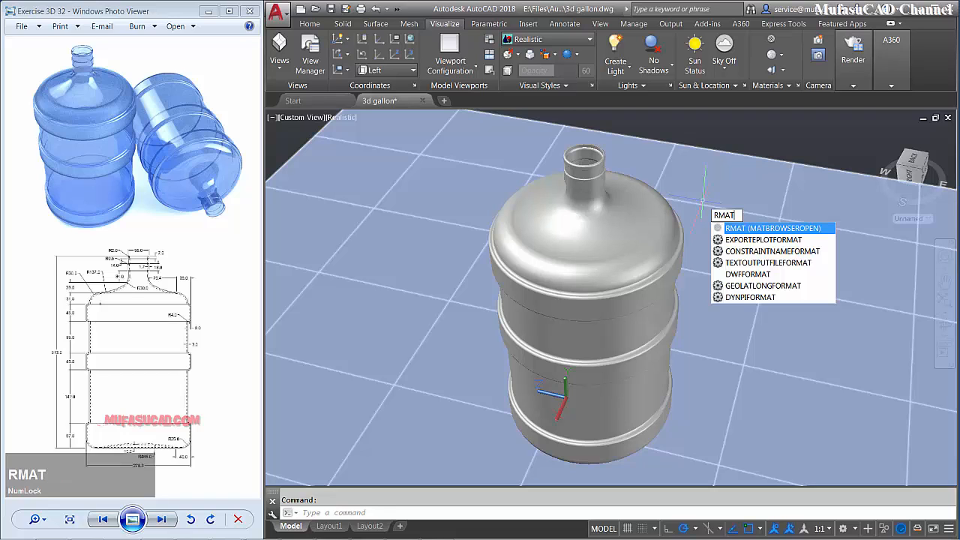
key(space)
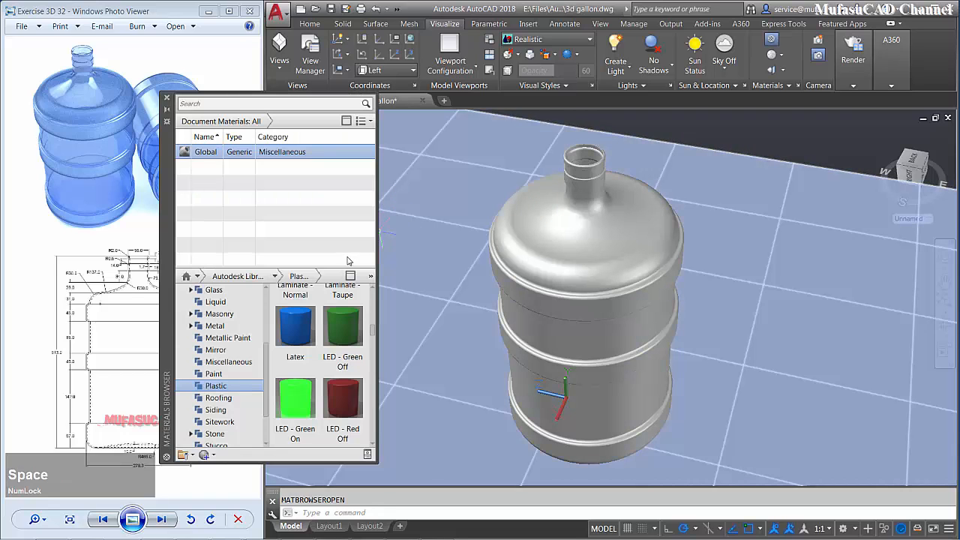
scroll(315, 330, up, 1)
click(220, 377)
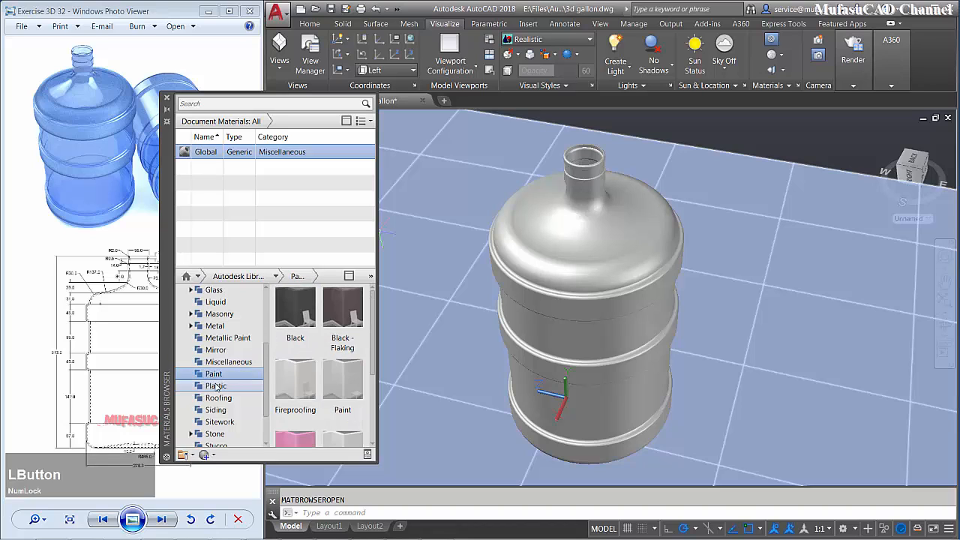
click(216, 386)
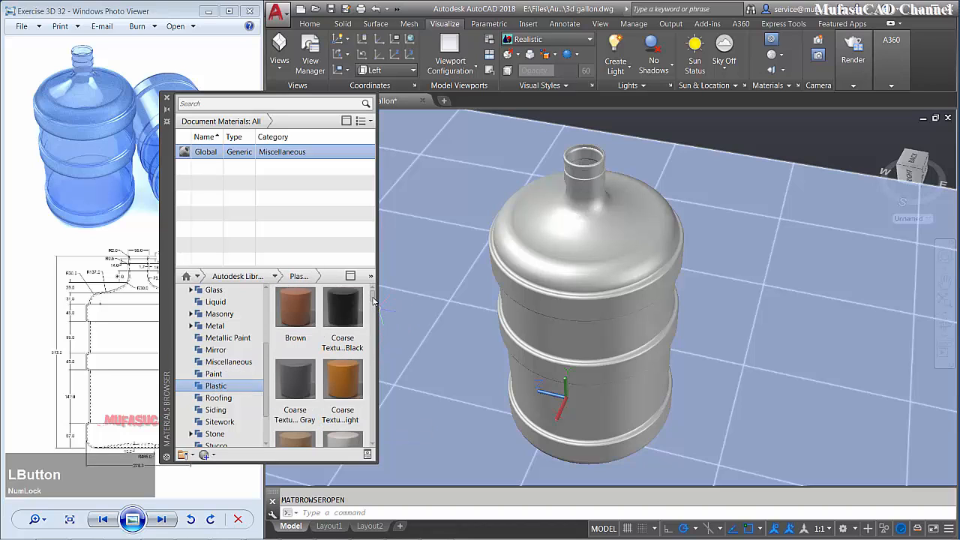
drag(374, 301, 373, 336)
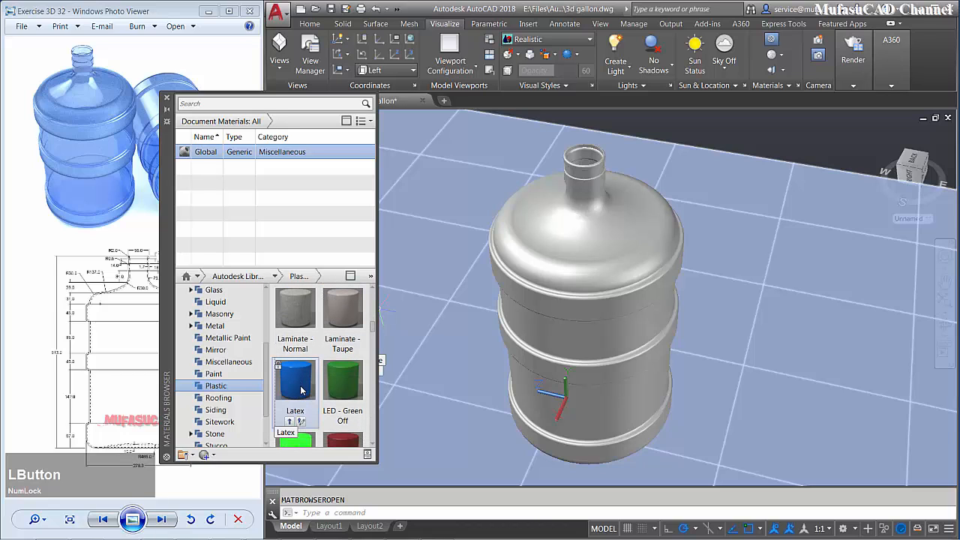
drag(302, 390, 585, 297)
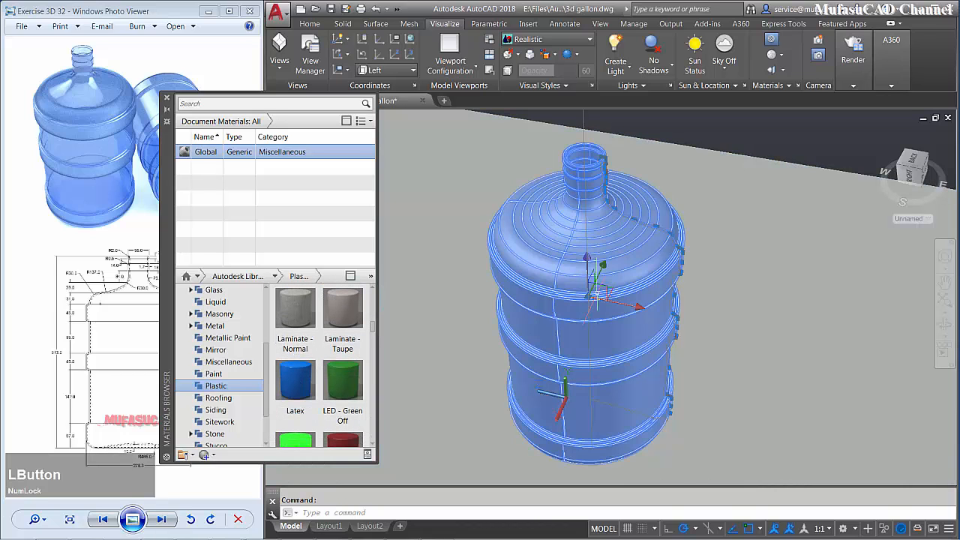
right_click(299, 379)
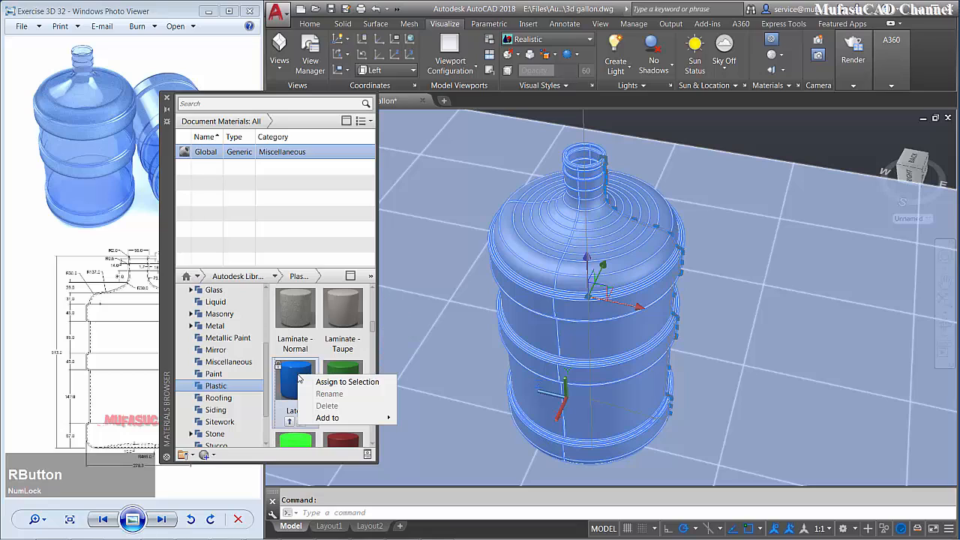
click(345, 386)
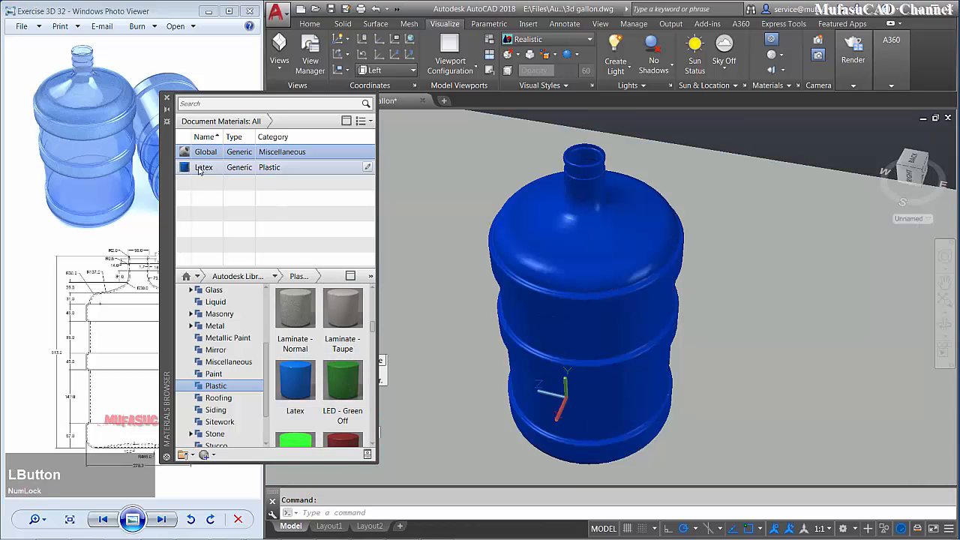
Edit the document's Latex material and set its generic color to pale blue, RGB 194 212 255.
double_click(189, 171)
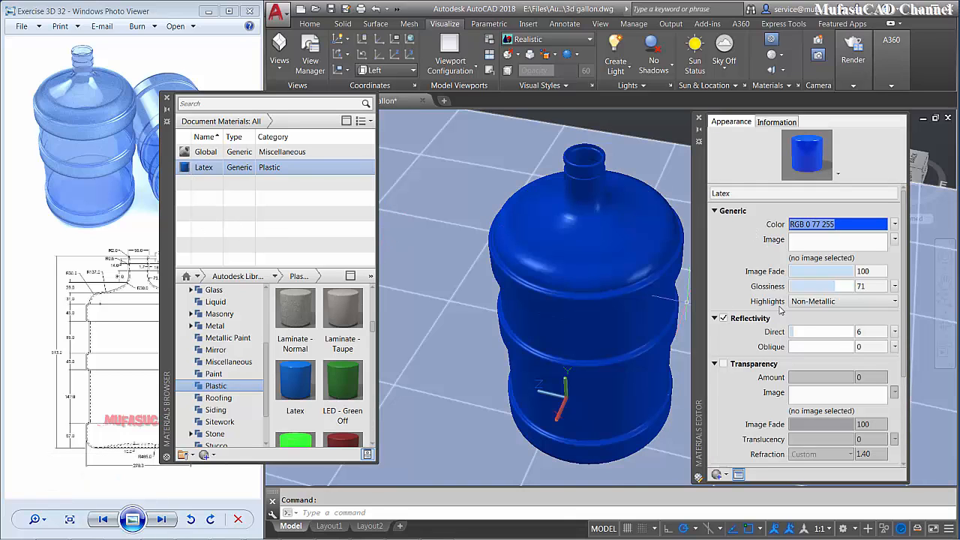
click(895, 224)
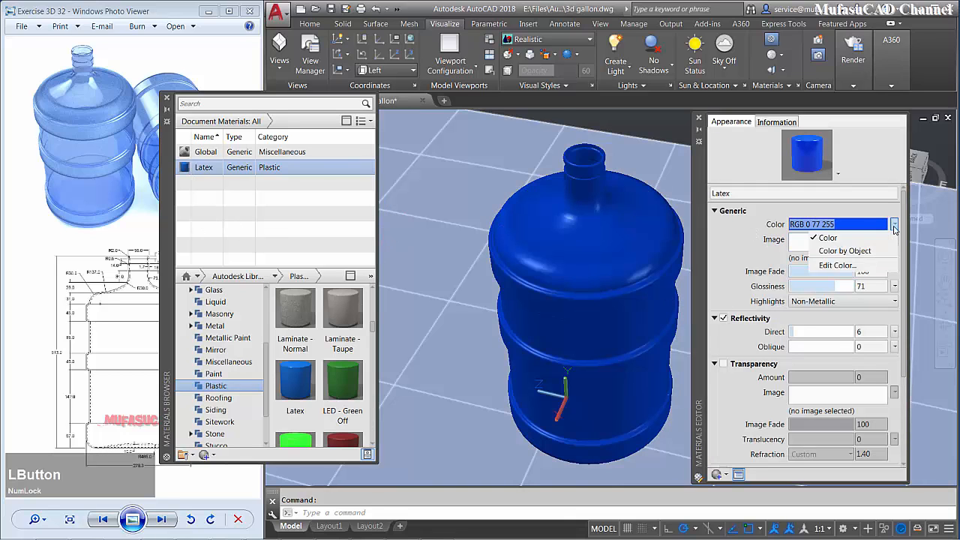
click(837, 265)
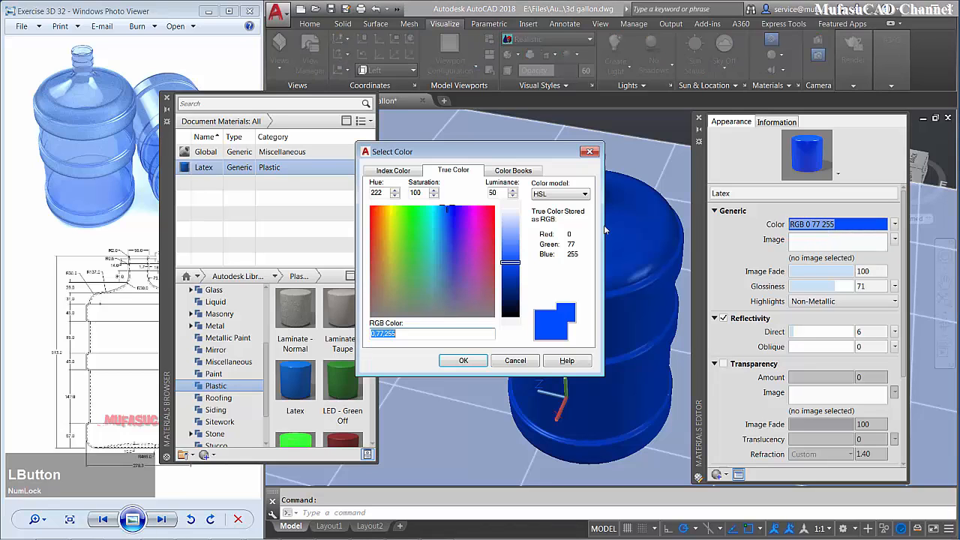
drag(506, 227, 510, 222)
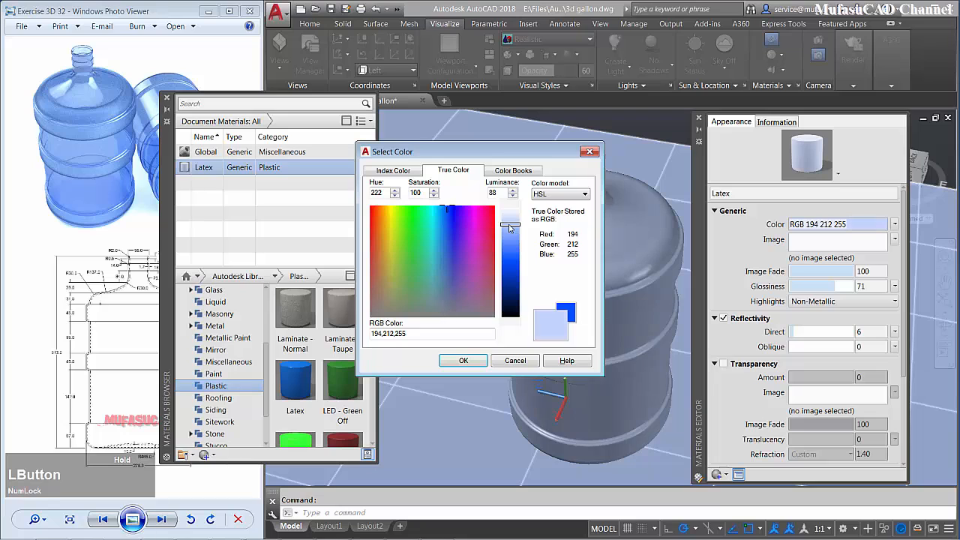
click(464, 361)
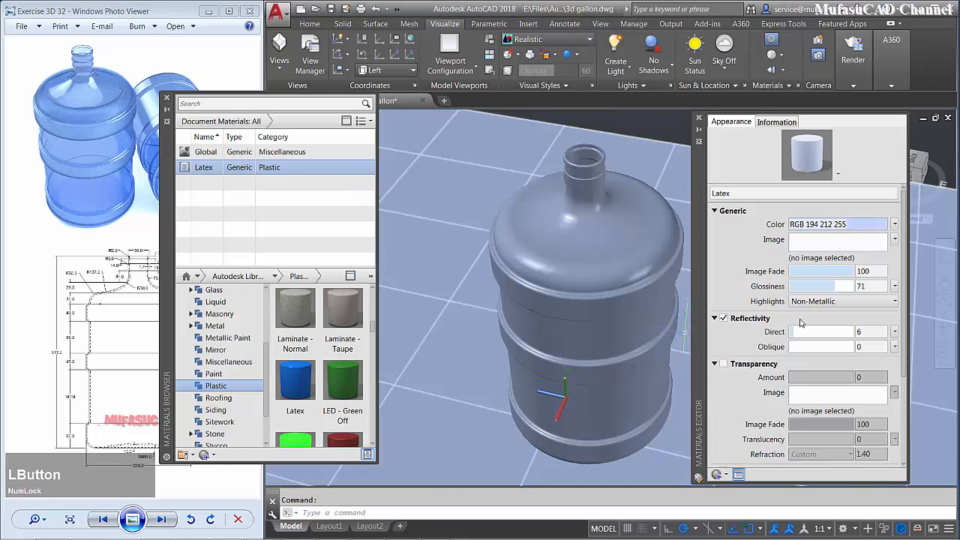
Set the Latex material's glossiness to 91 and enable transparency with an amount of 94.
click(836, 288)
drag(848, 297, 848, 298)
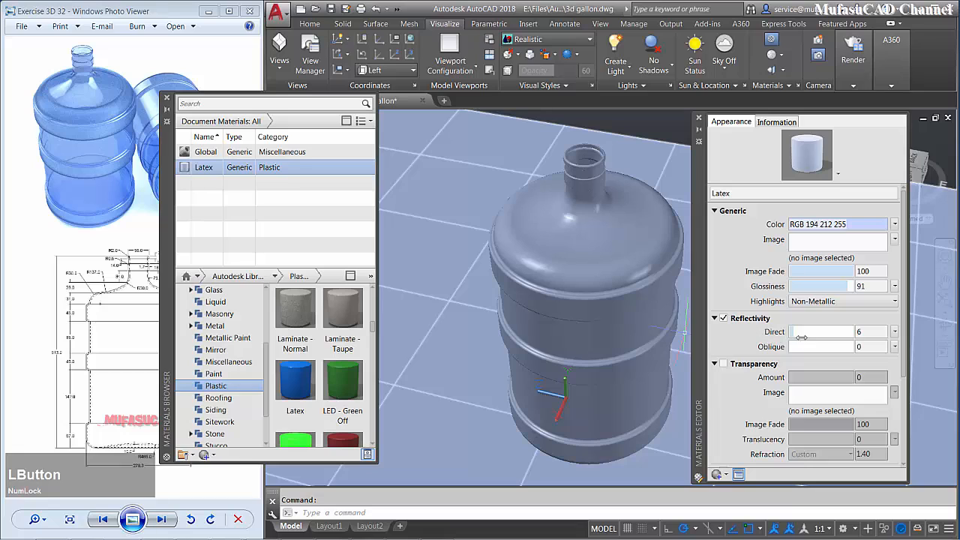
click(801, 337)
click(724, 364)
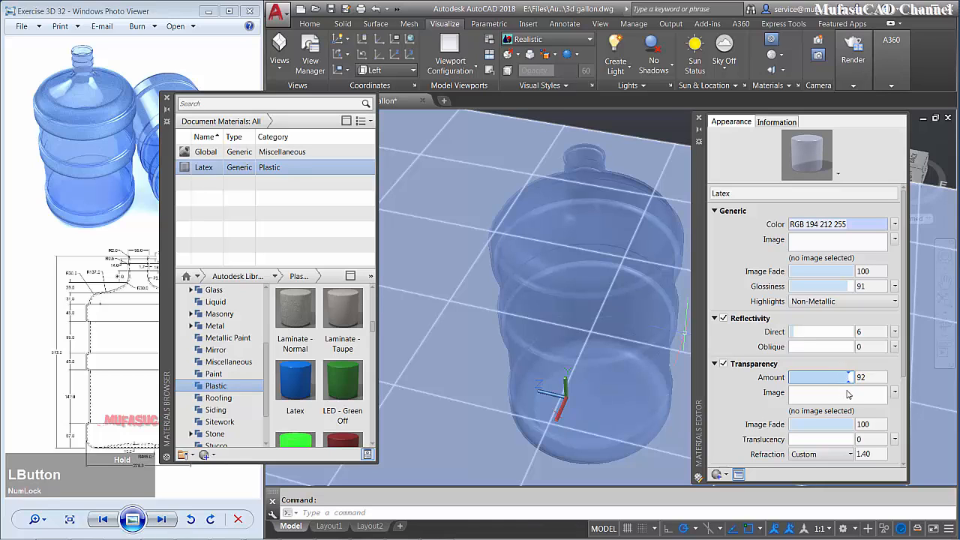
drag(850, 395, 850, 395)
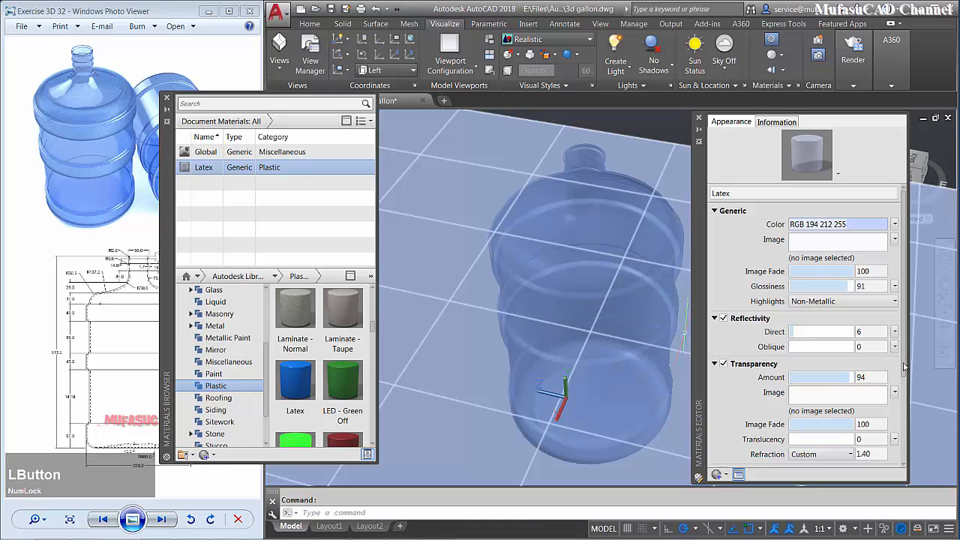
Turn off the Latex material's bump, enable a tint of RGB 209 218 255, and close the material palettes.
scroll(873, 433, down, 4)
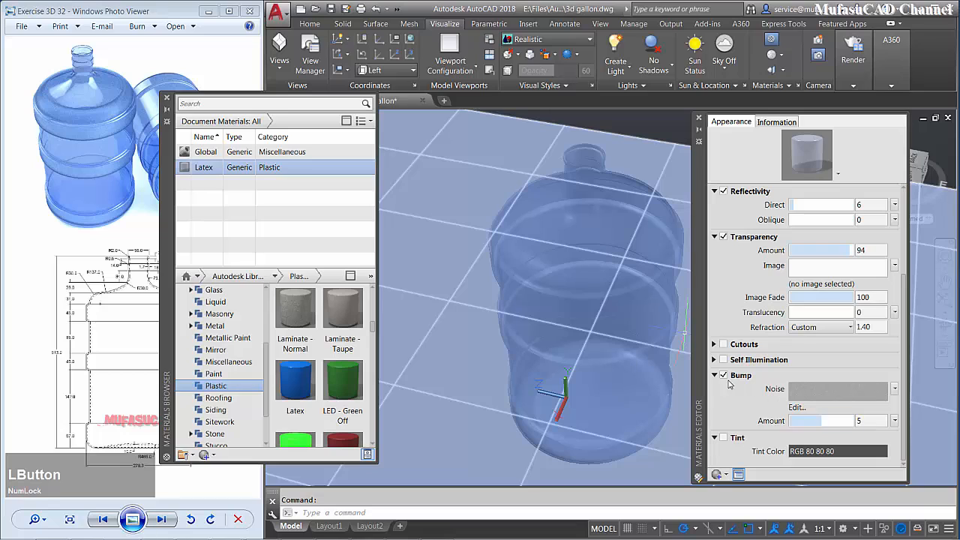
click(724, 376)
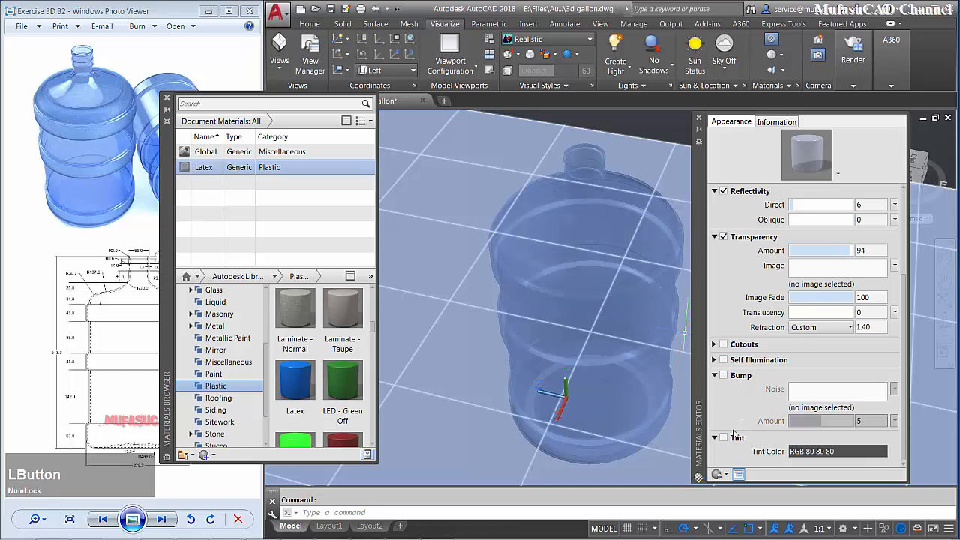
click(818, 453)
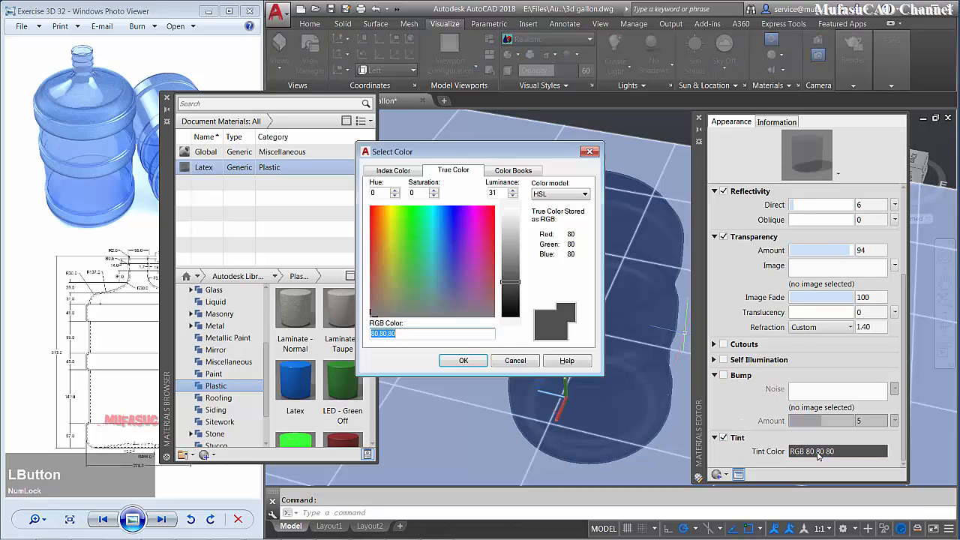
drag(439, 235, 450, 205)
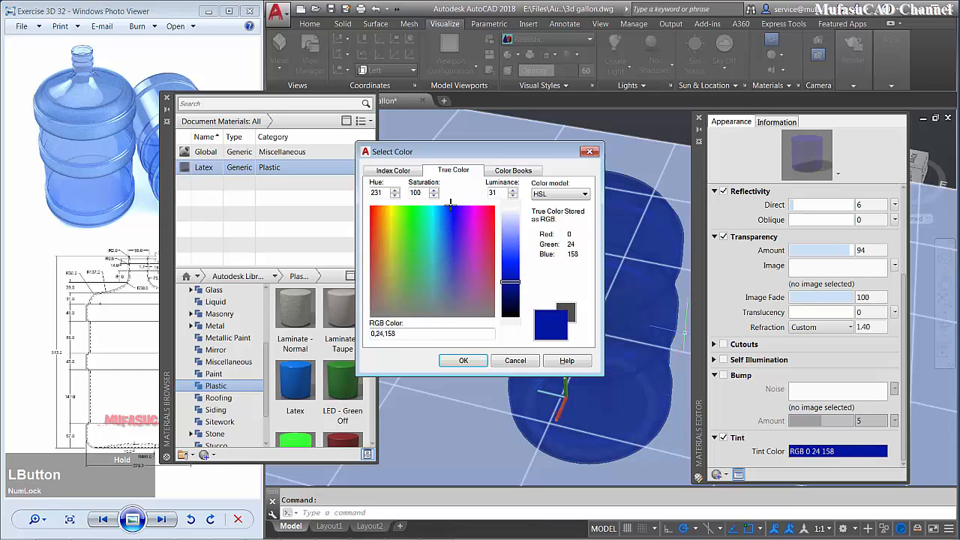
click(511, 220)
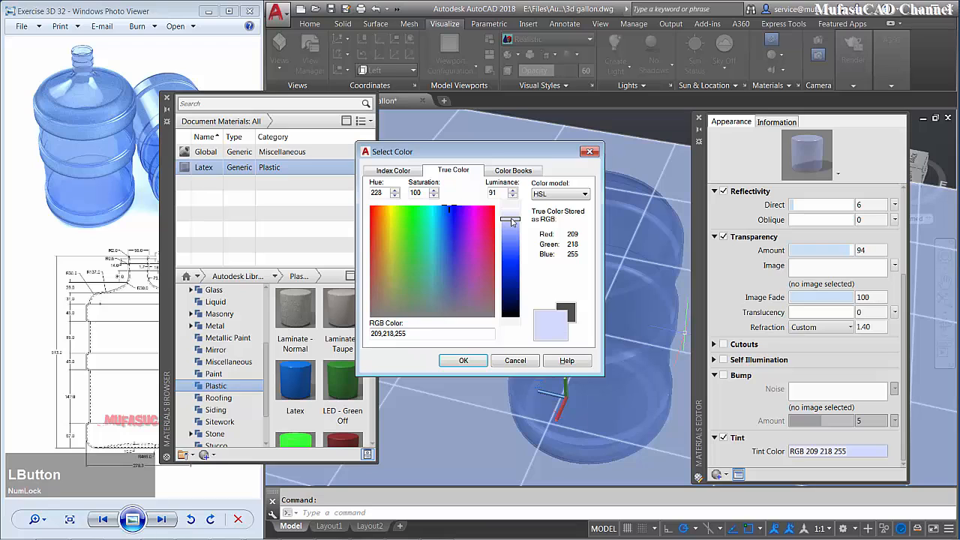
click(477, 366)
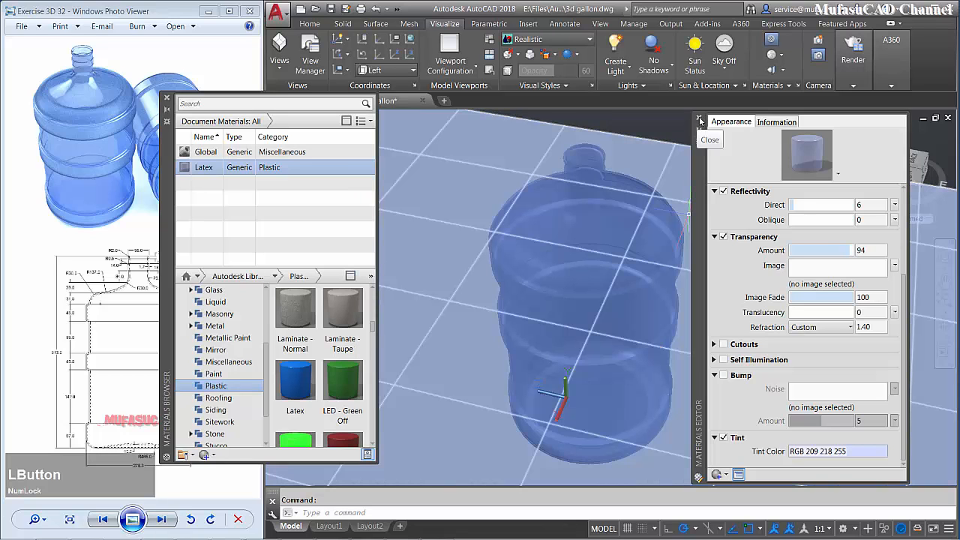
click(700, 121)
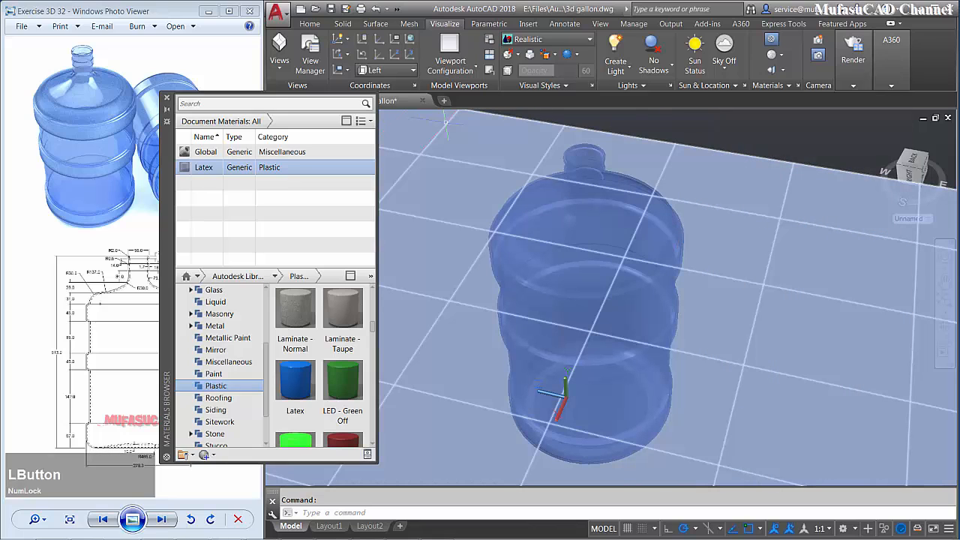
click(168, 100)
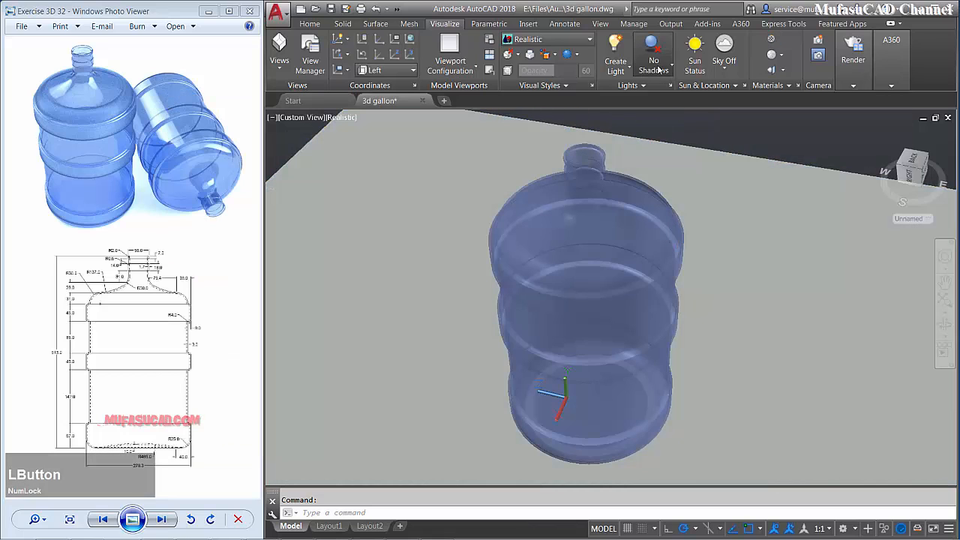
Turn on full shadows in the viewport and set the render preset to High.
click(653, 66)
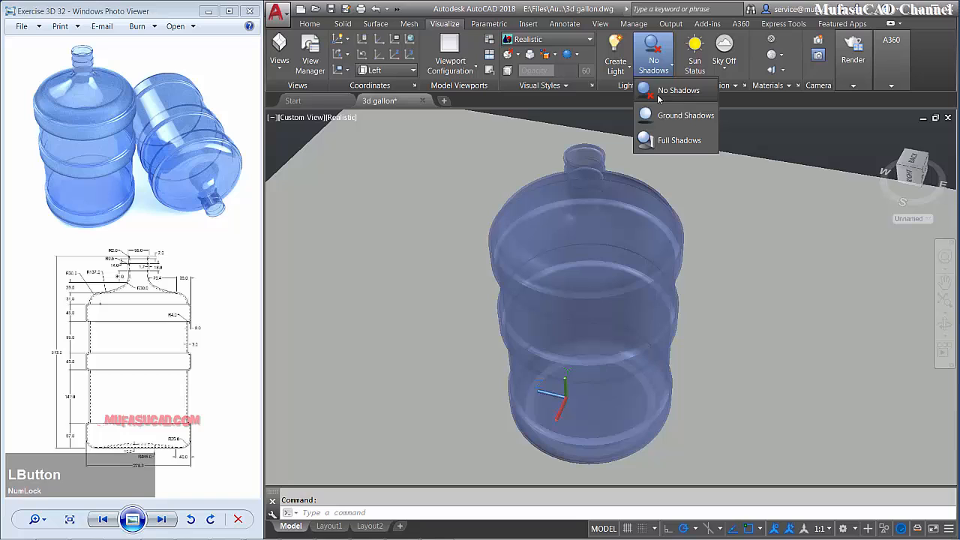
click(664, 142)
middle_drag(655, 203, 668, 196)
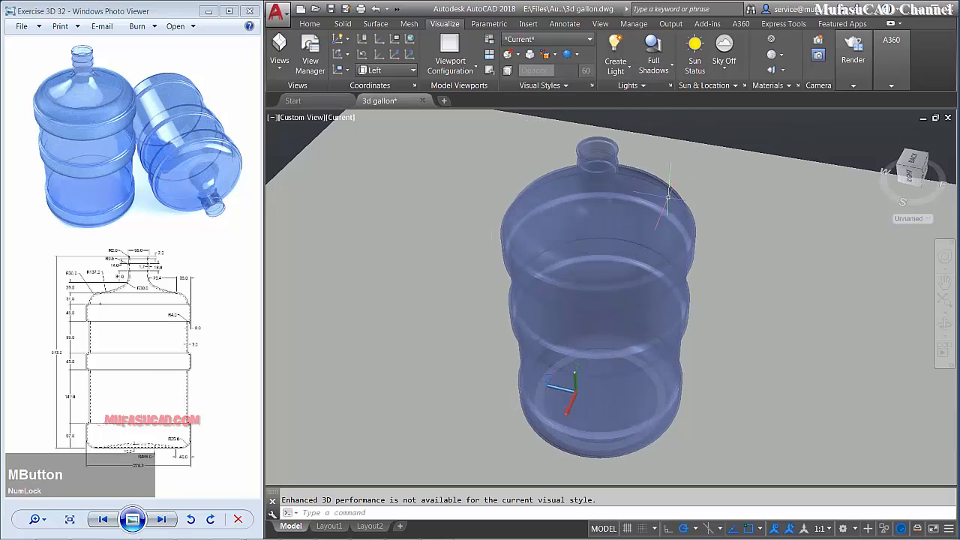
click(854, 87)
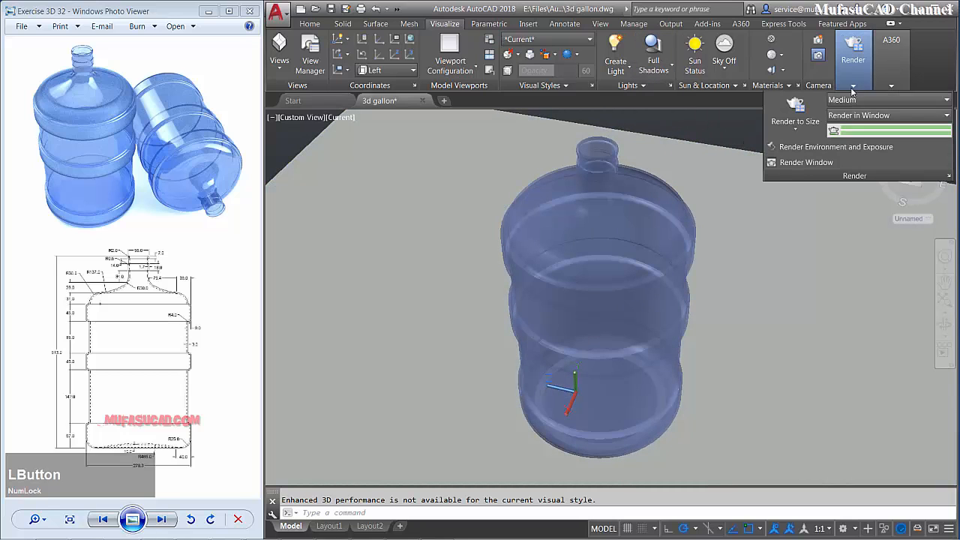
click(842, 100)
click(837, 137)
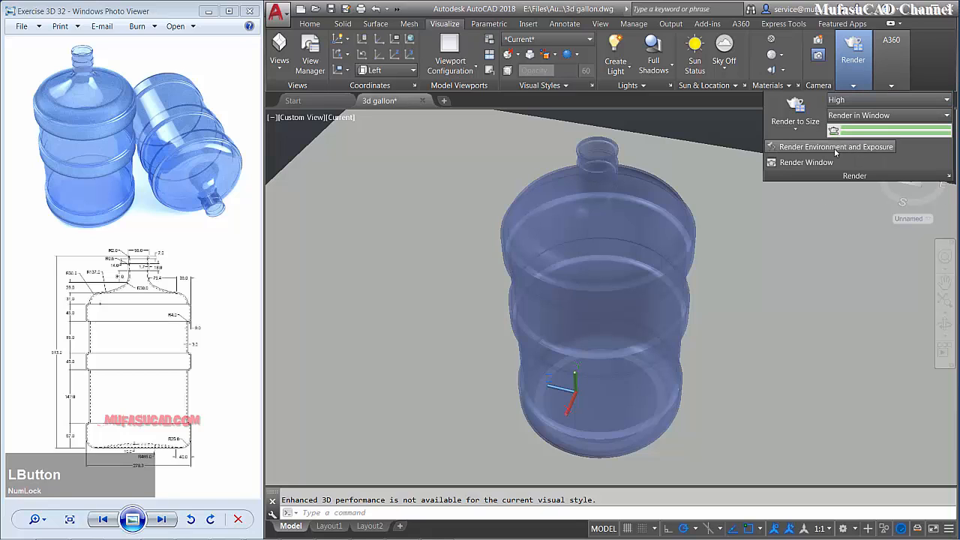
Turn on the render environment with a custom solid background in white, RGB 255 255 255.
click(801, 147)
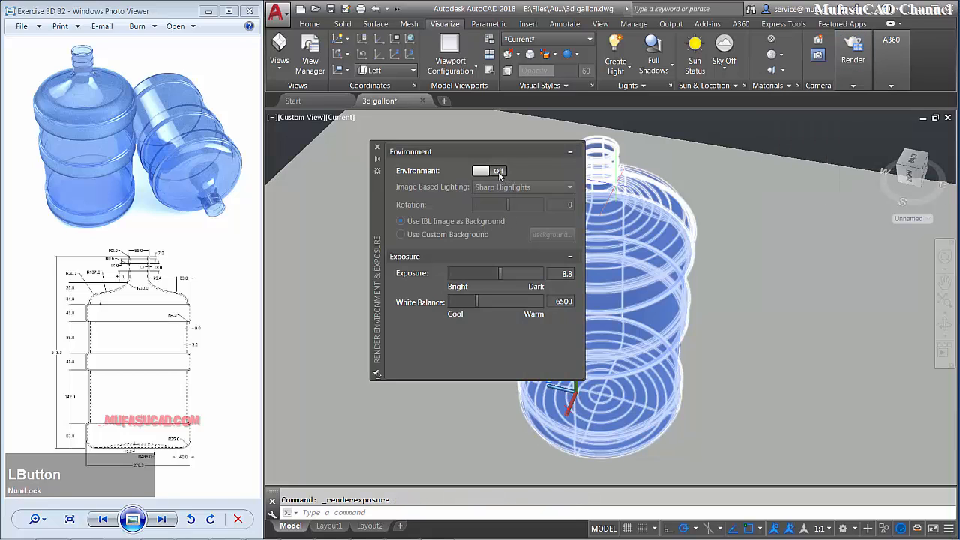
click(498, 172)
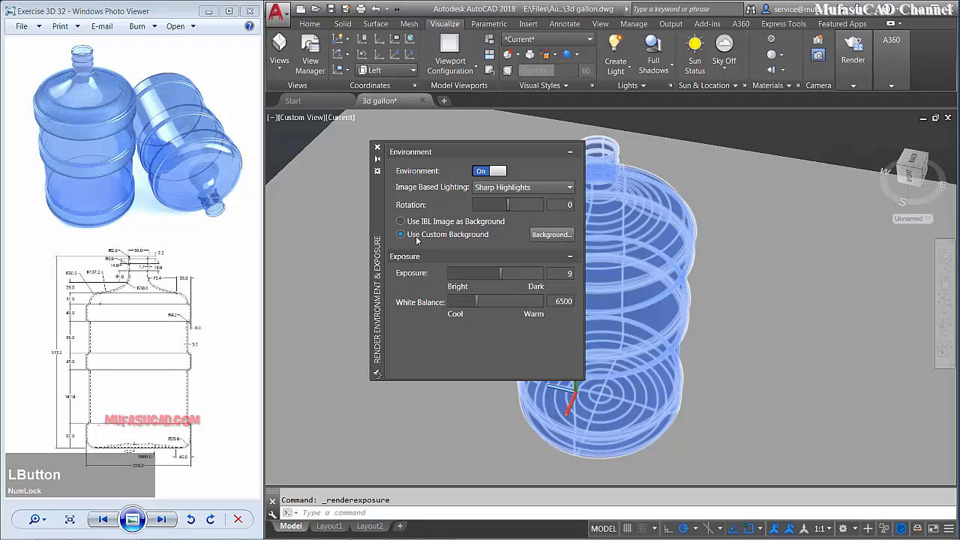
click(538, 236)
click(619, 181)
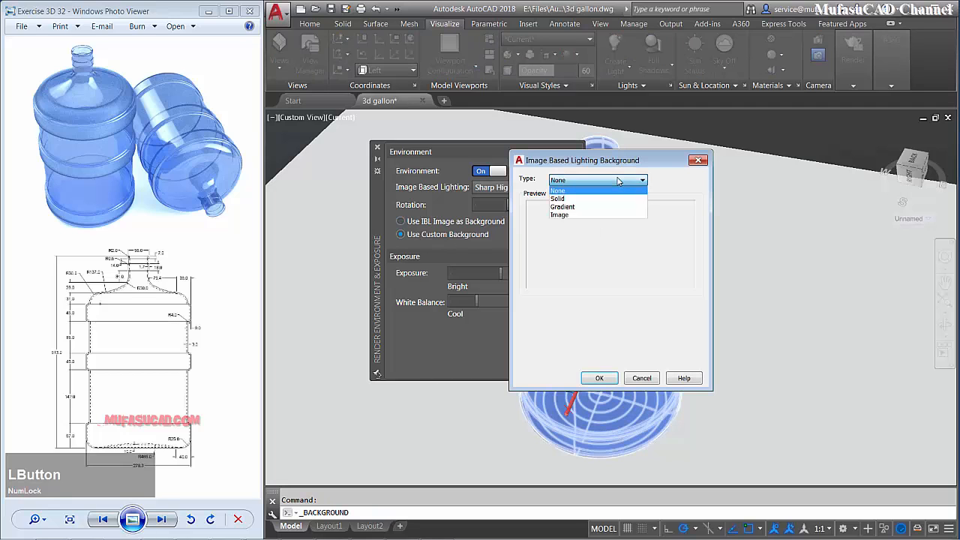
click(592, 199)
click(571, 344)
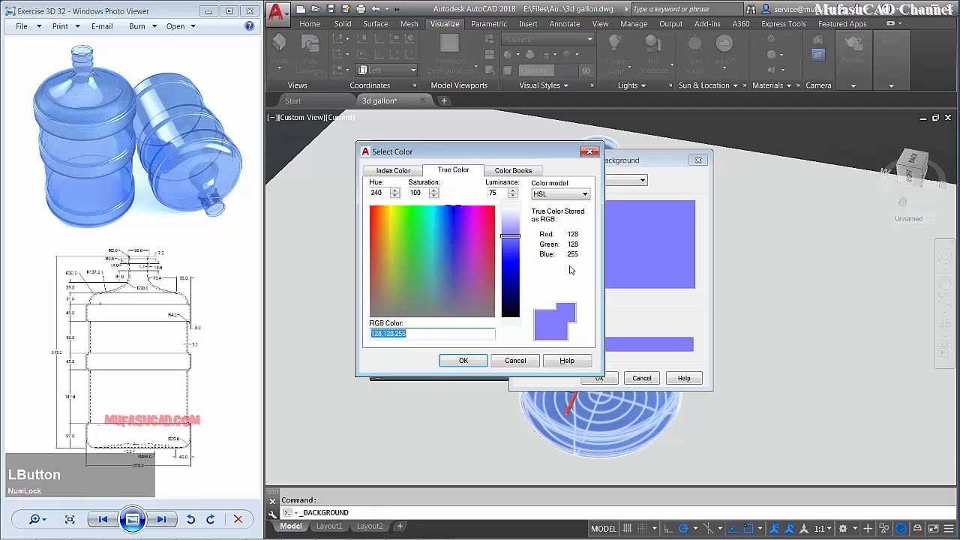
drag(514, 228, 512, 213)
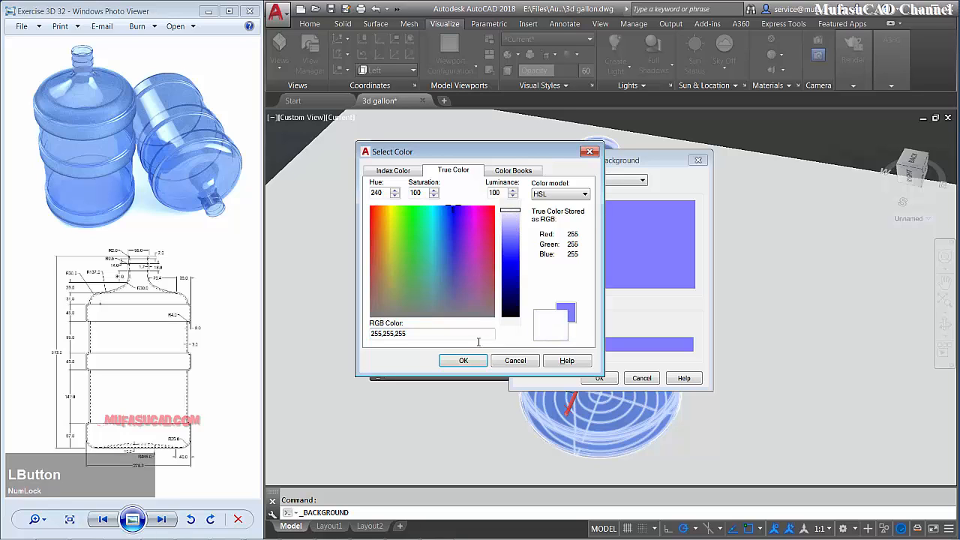
click(464, 361)
click(599, 378)
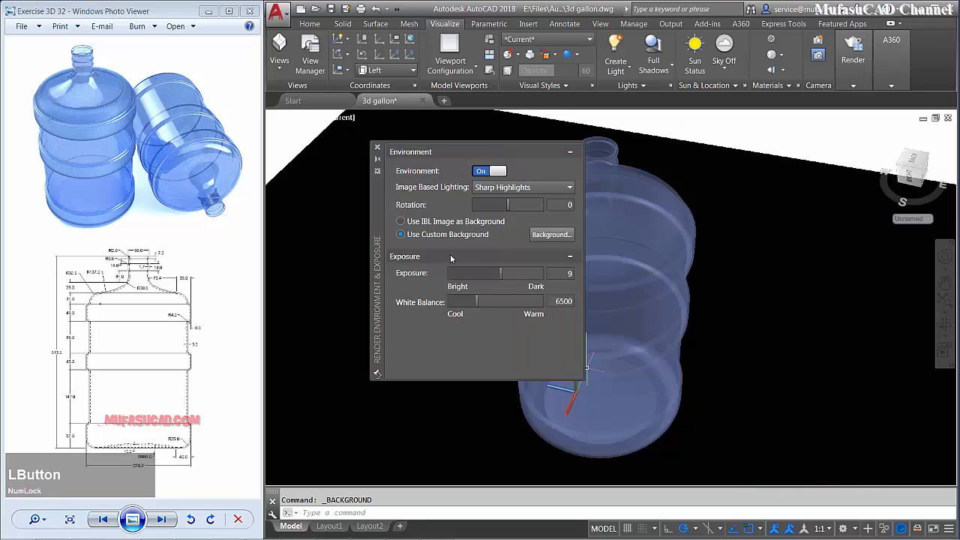
click(377, 150)
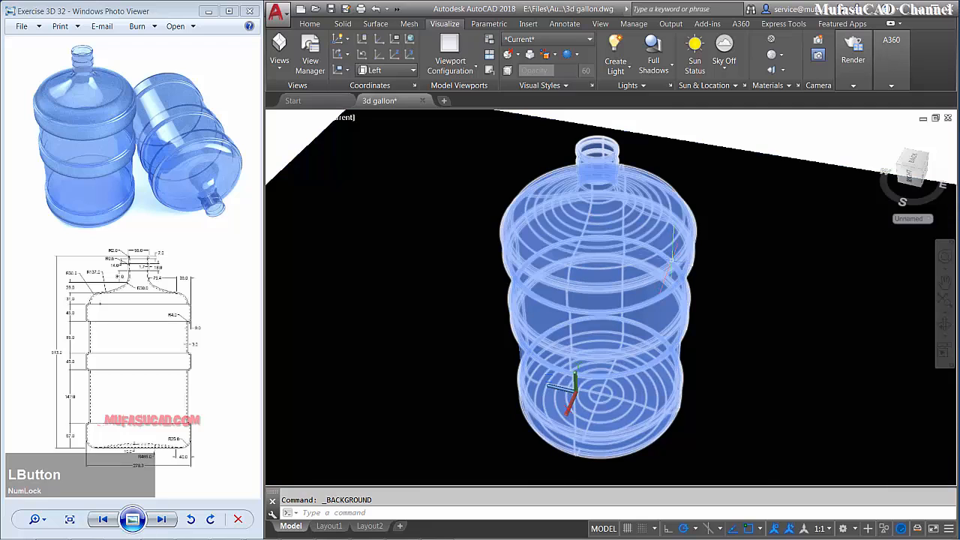
Switch the viewport to the 2D Wireframe visual style and the Left view.
scroll(678, 267, down, 2)
scroll(680, 266, up, 4)
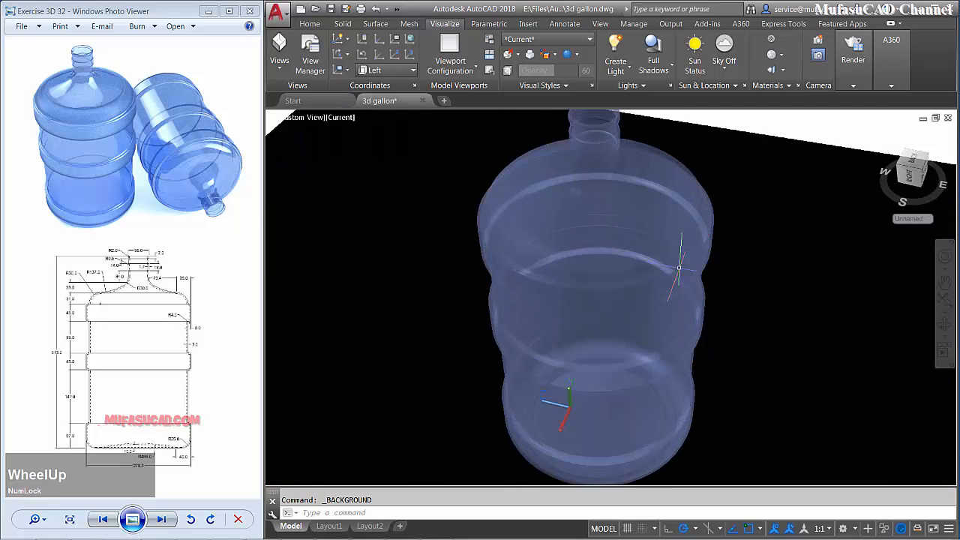
scroll(663, 276, down, 3)
middle_drag(660, 281, 662, 276)
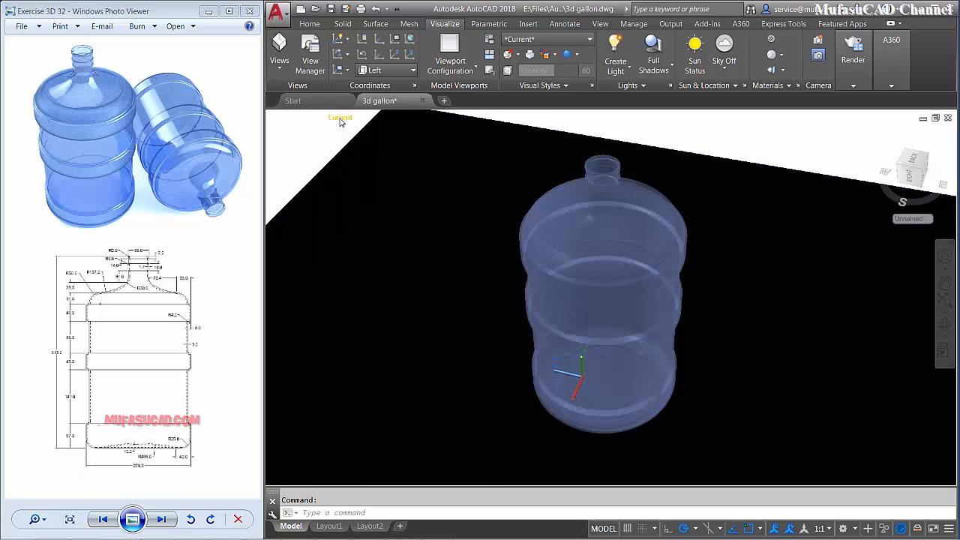
click(339, 119)
click(373, 147)
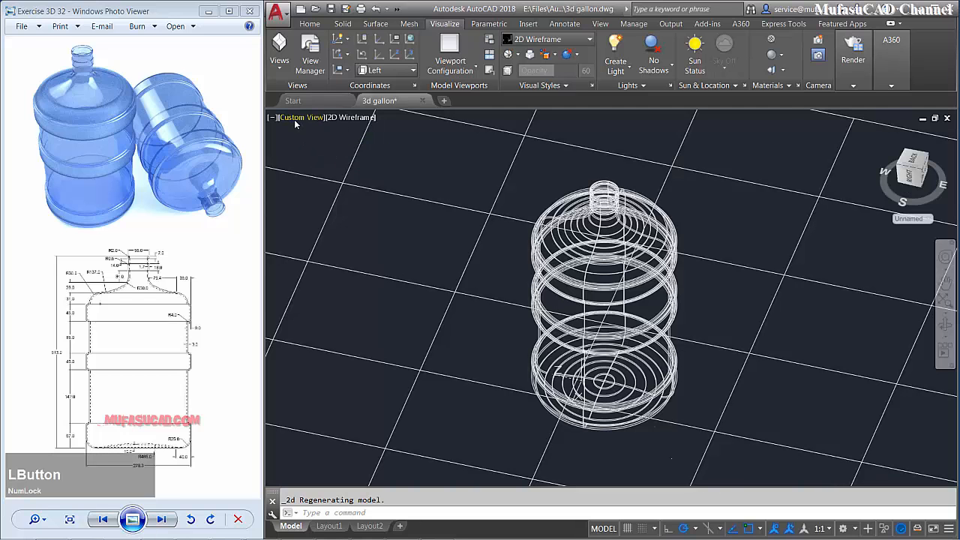
click(295, 119)
click(311, 169)
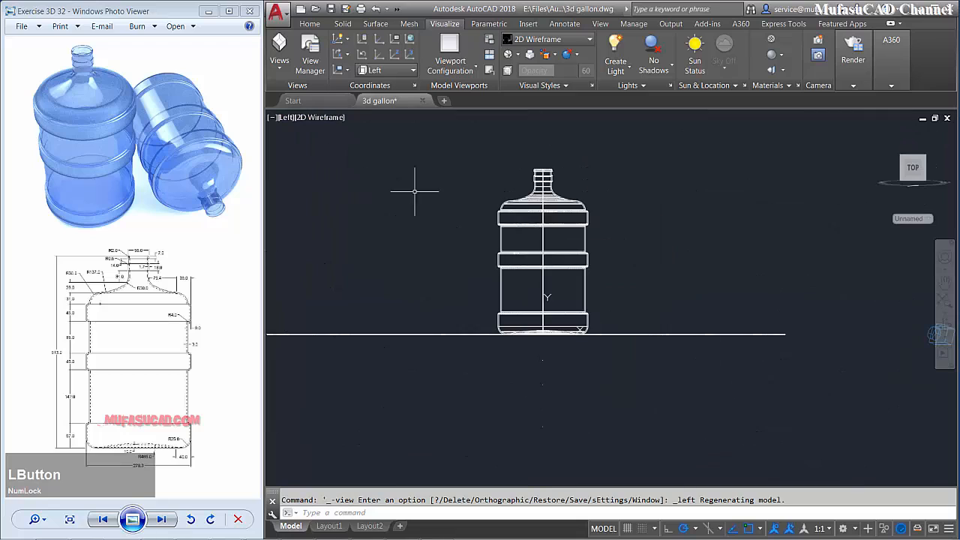
Create a copy of the bottle rotated to 270° about its lower right base corner, so the copy lies on the floor.
middle_drag(572, 282, 598, 281)
scroll(650, 262, up, 3)
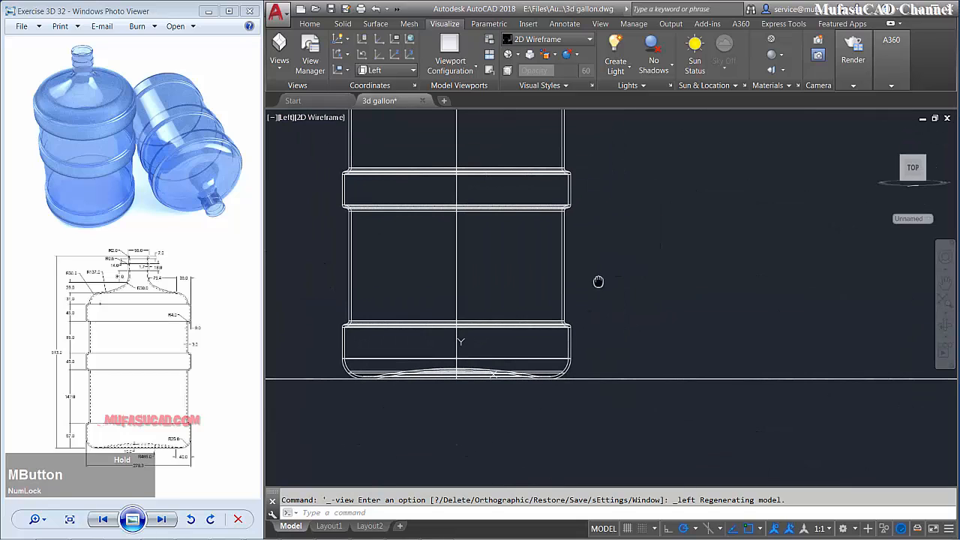
text(ro)
key(space)
click(626, 253)
click(563, 394)
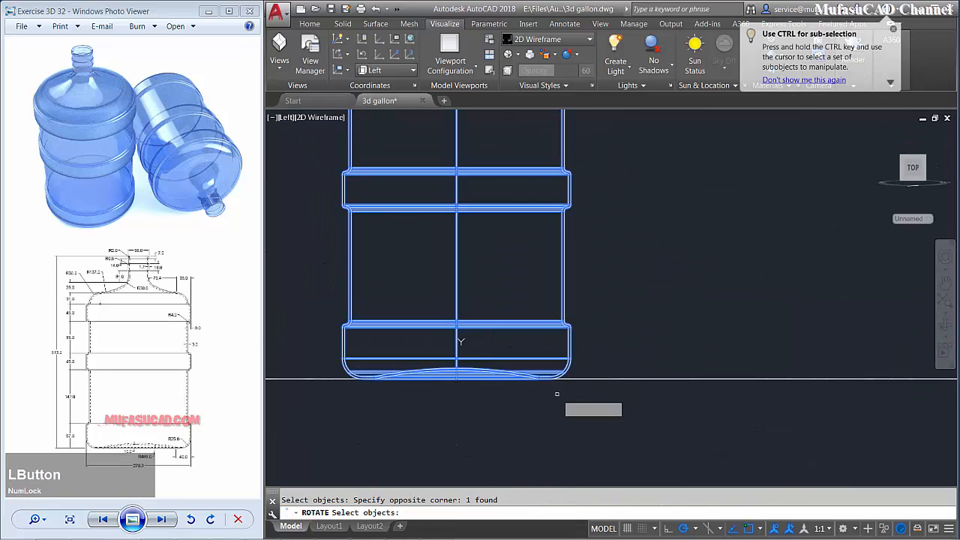
key(space)
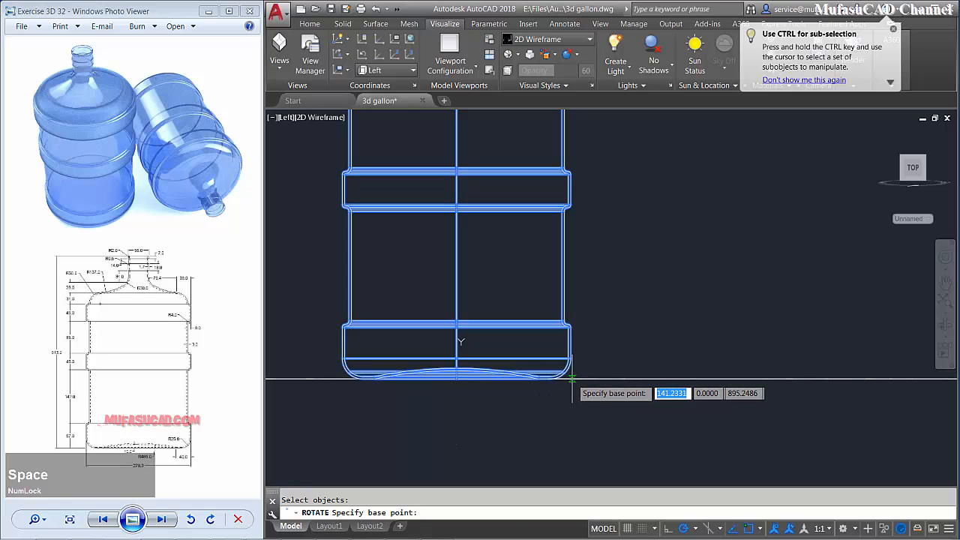
click(572, 378)
scroll(586, 379, down, 3)
scroll(571, 359, up, 2)
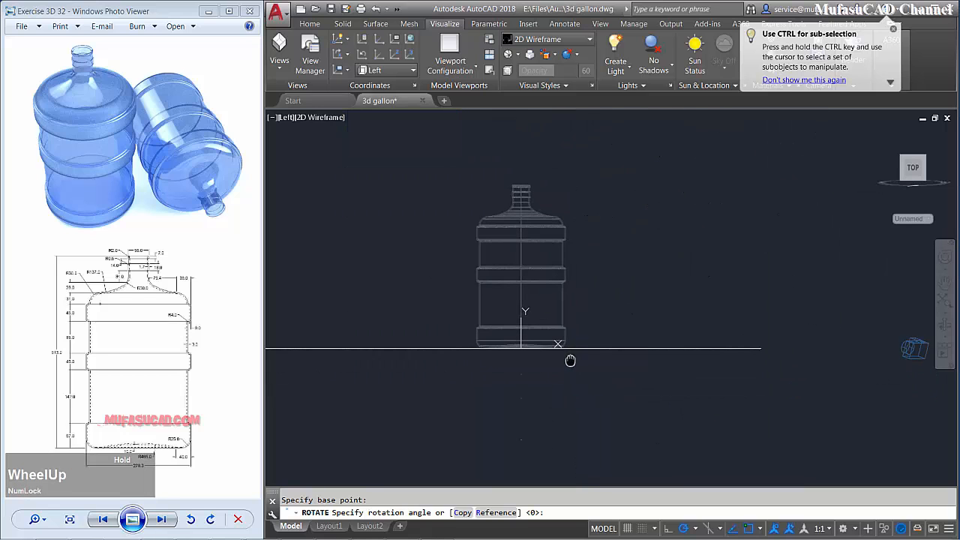
text(c)
key(space)
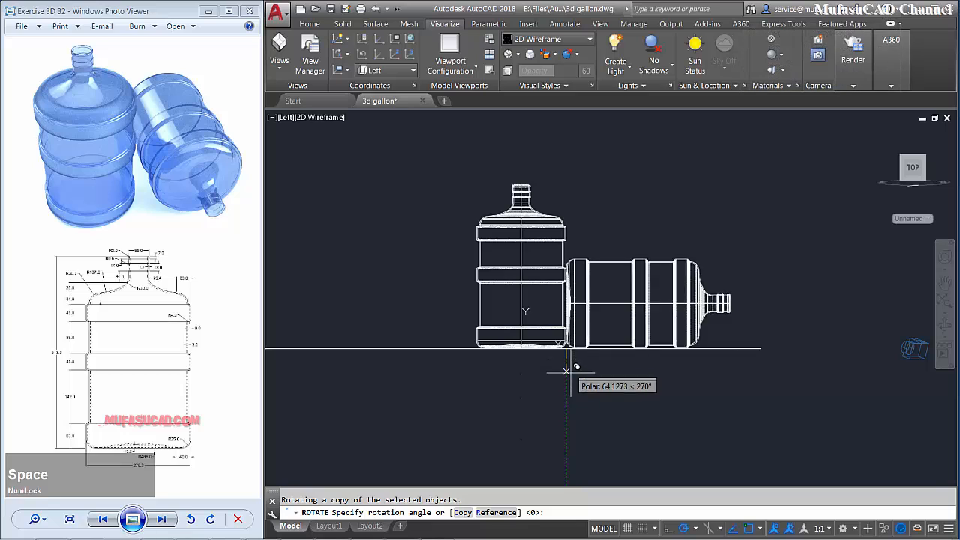
click(567, 393)
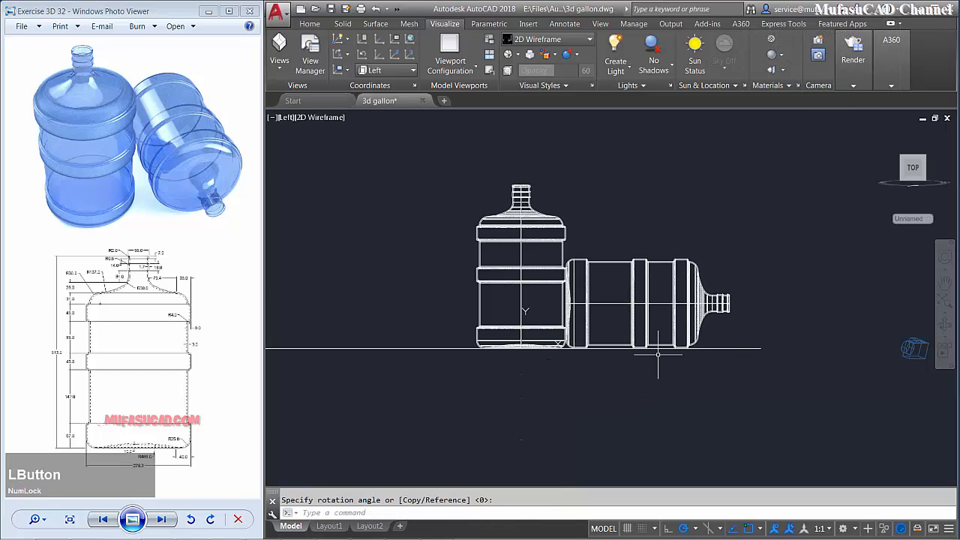
Switch to the Top view and move the lying bottle up and to the right, beside the upright bottle.
scroll(659, 355, up, 3)
scroll(616, 349, down, 2)
middle_drag(576, 339, 614, 345)
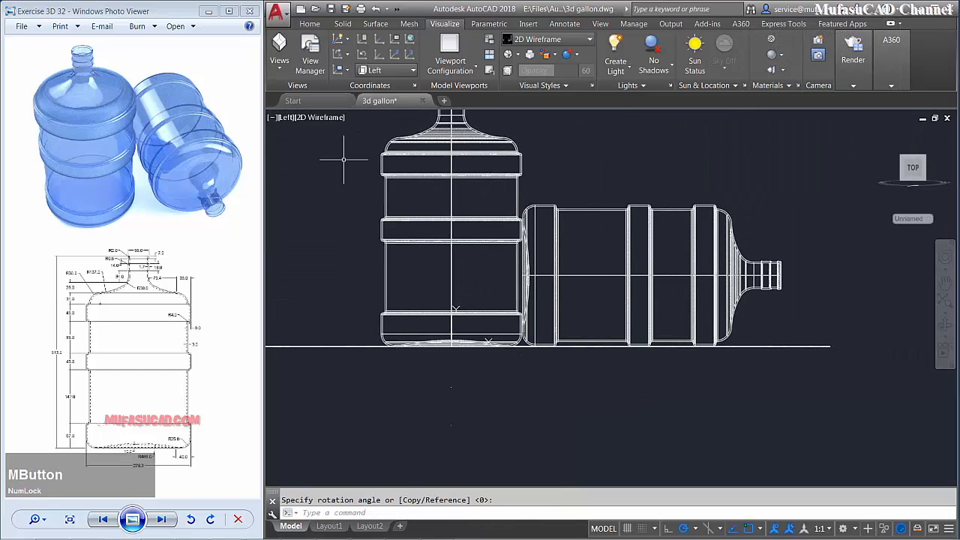
click(285, 119)
click(308, 147)
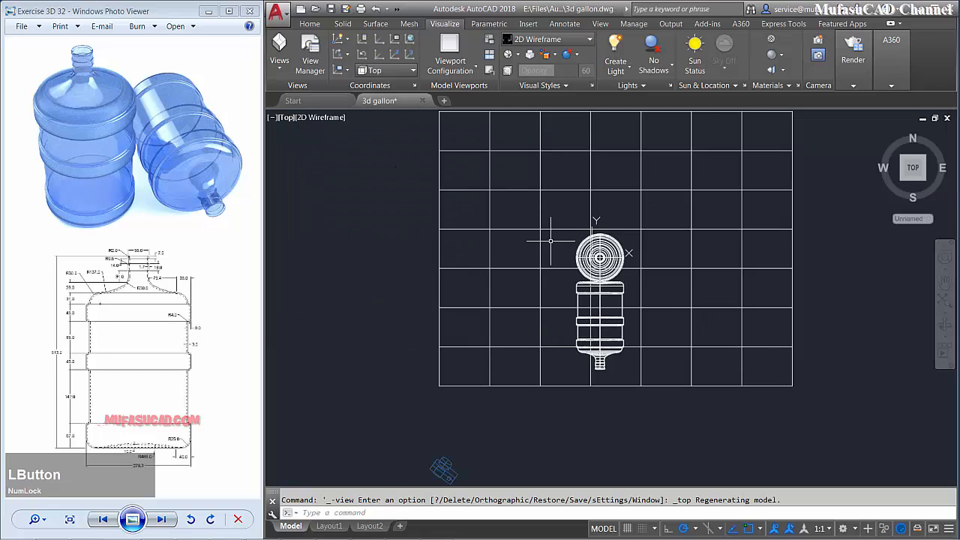
scroll(550, 232, down, 2)
middle_drag(551, 232, 489, 191)
text(m)
key(space)
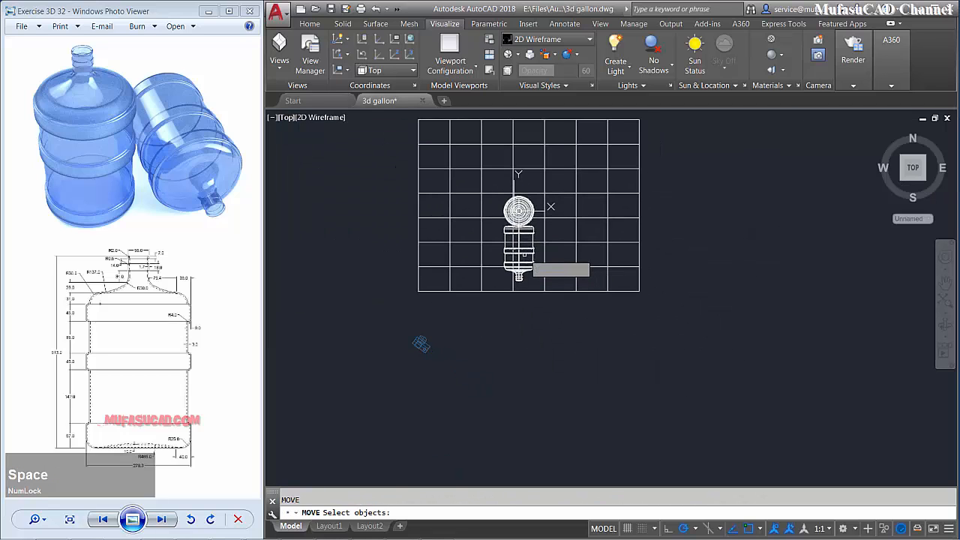
click(531, 255)
key(space)
click(648, 390)
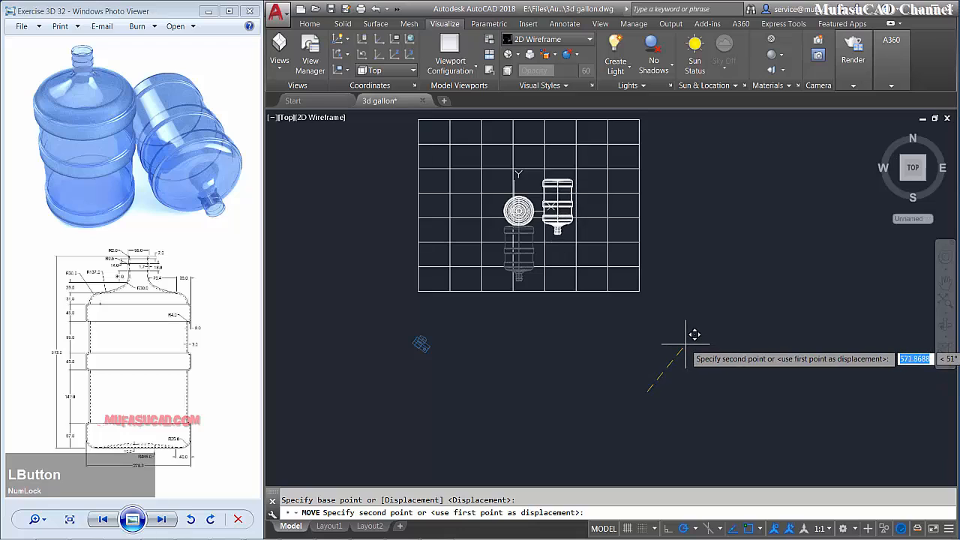
click(679, 338)
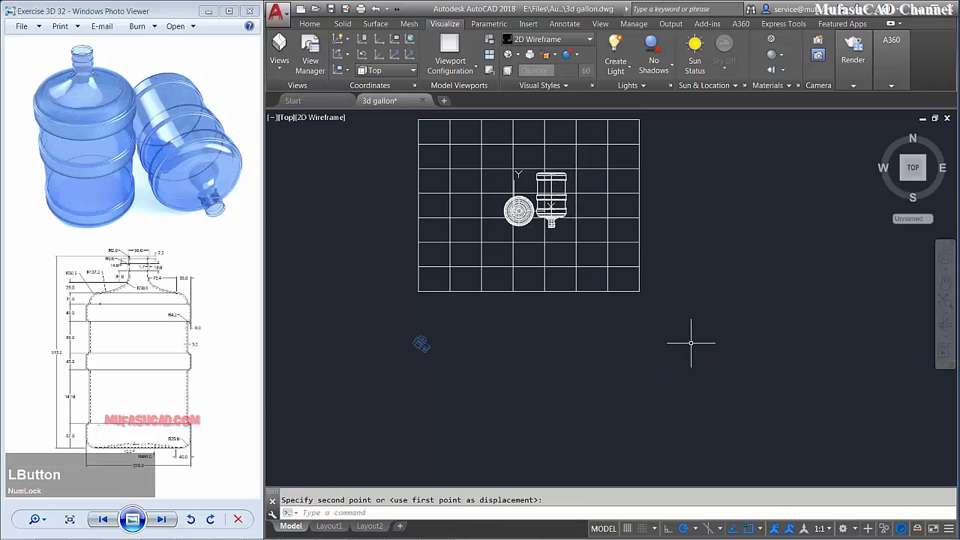
Rotate the lying bottle counterclockwise about a point near its center so its neck points diagonally down and right.
text(ro)
key(space)
click(555, 219)
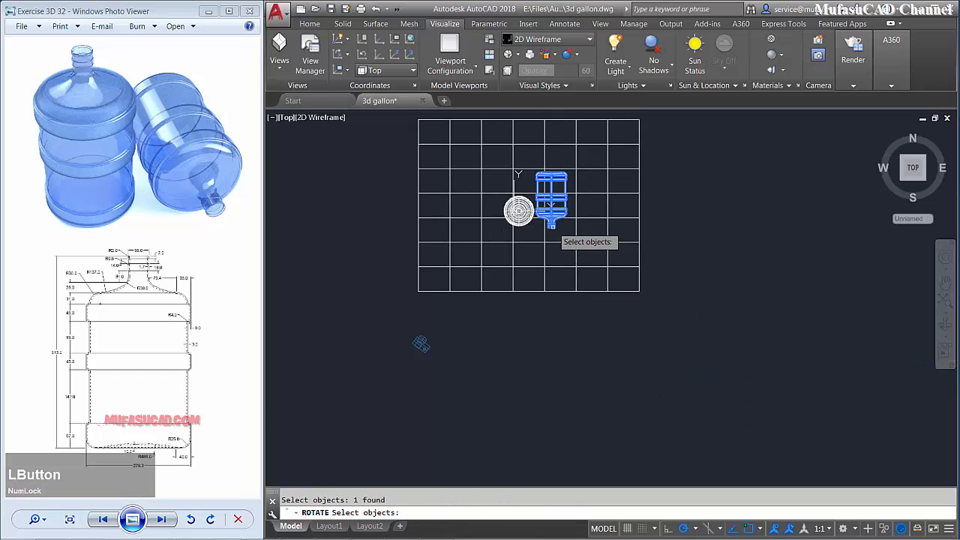
key(space)
click(551, 204)
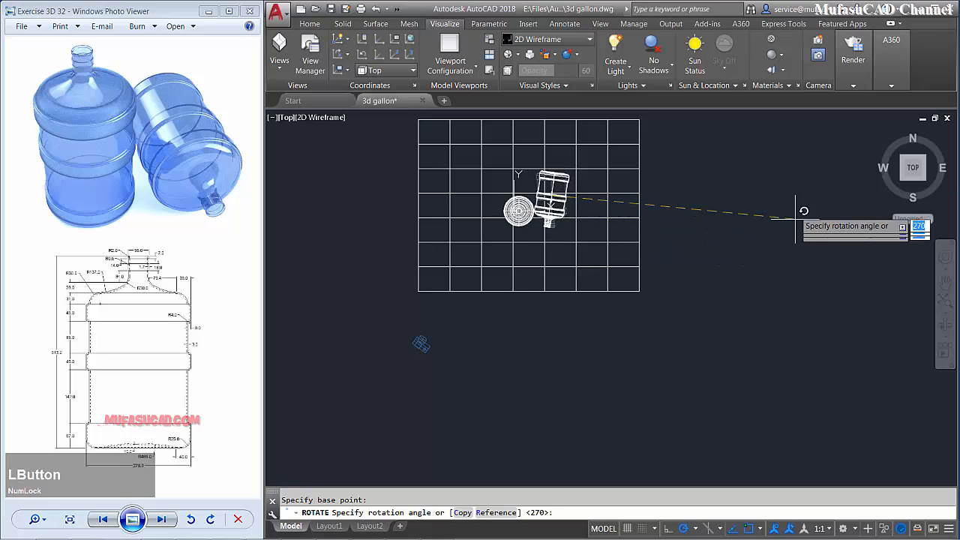
middle_drag(658, 151, 673, 197)
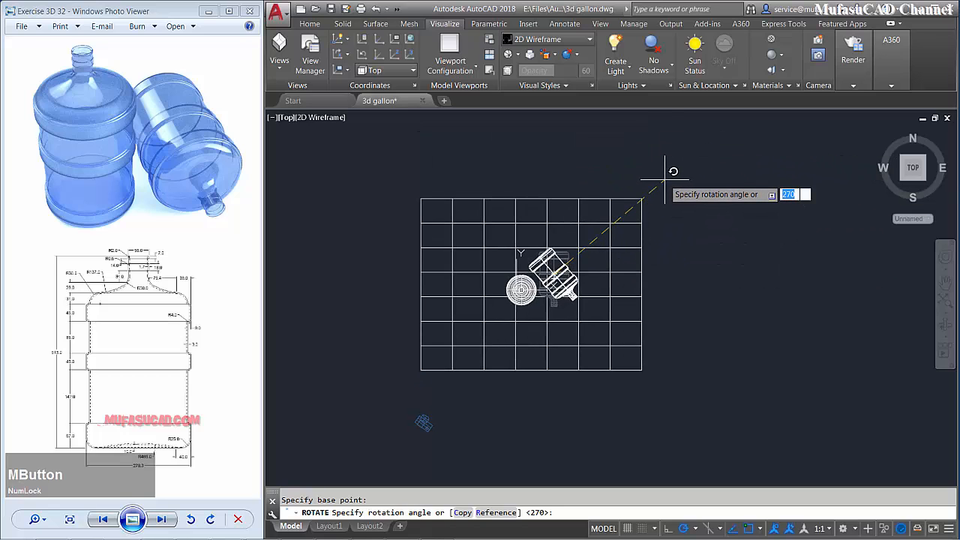
click(675, 183)
Move the tilted lying bottle slightly up and left, closer to the upright bottle.
middle_drag(716, 342, 685, 276)
text(m)
key(space)
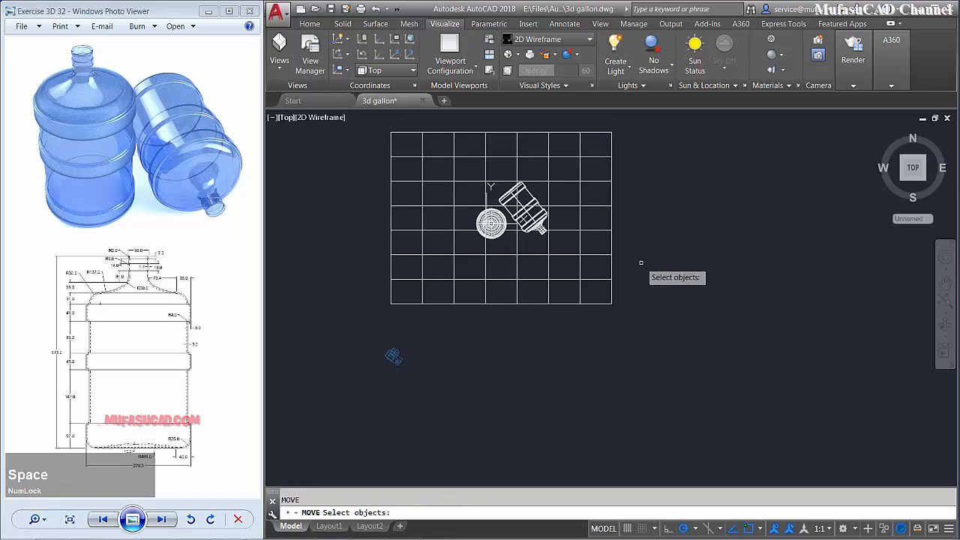
click(525, 215)
key(space)
click(785, 373)
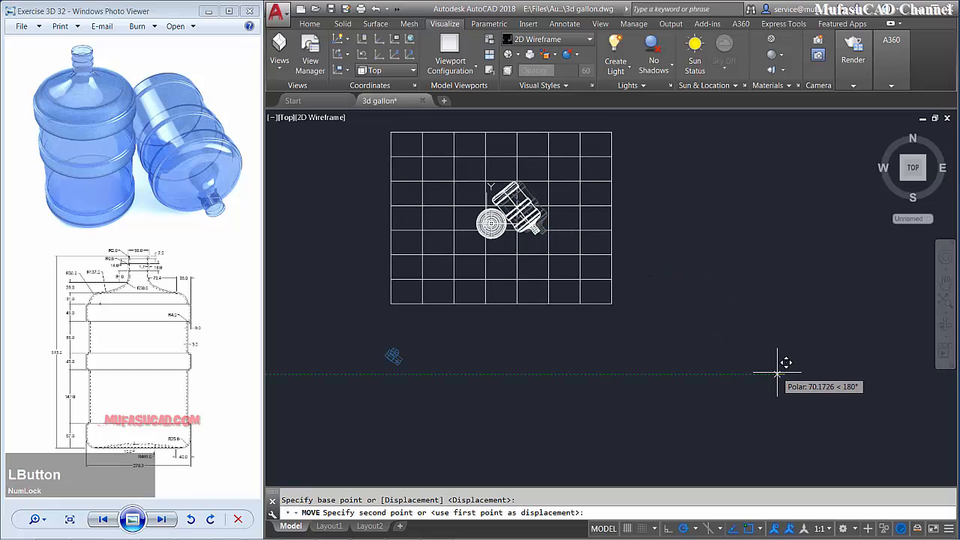
click(772, 365)
Fine-tune the lying bottle's position by moving it slightly up and about 37 units left.
key(space)
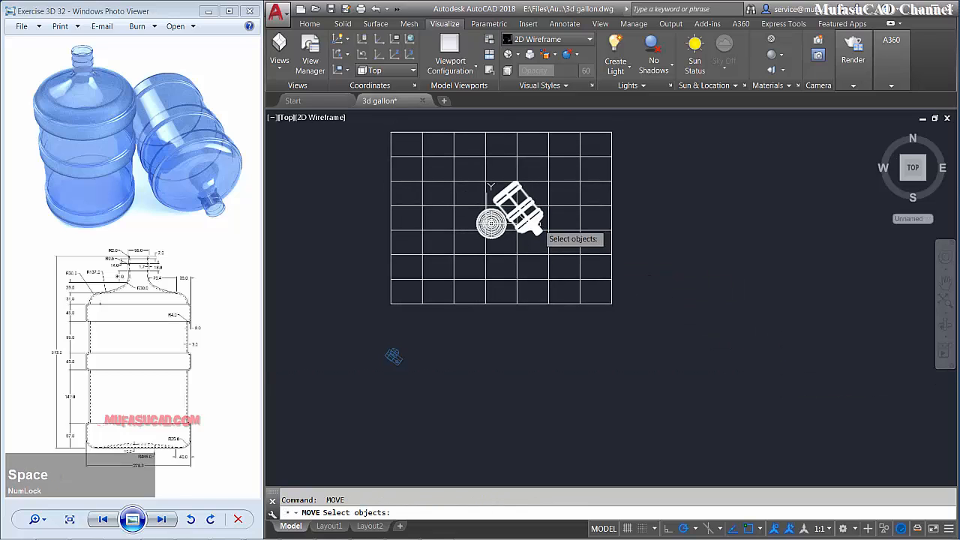
click(517, 210)
key(space)
click(635, 360)
click(632, 350)
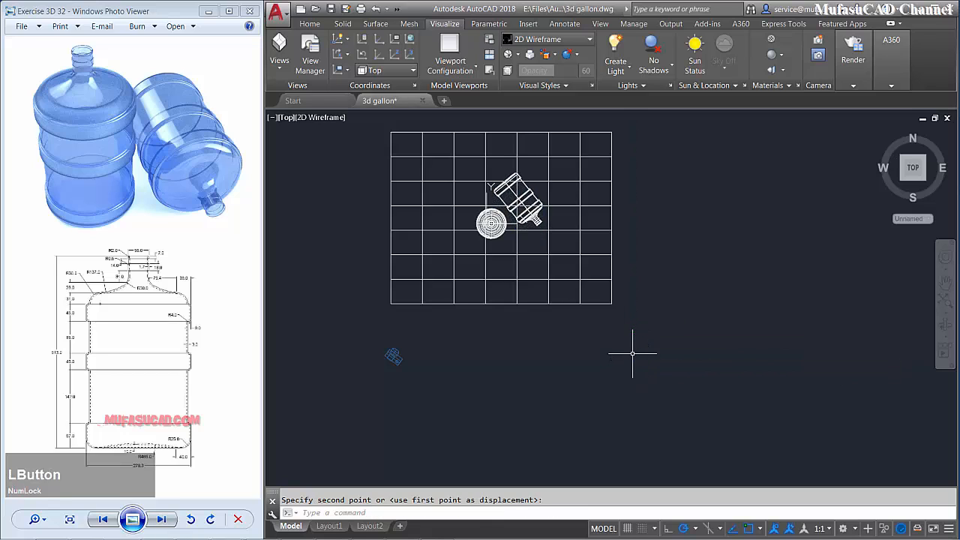
key(space)
click(533, 213)
key(space)
click(676, 249)
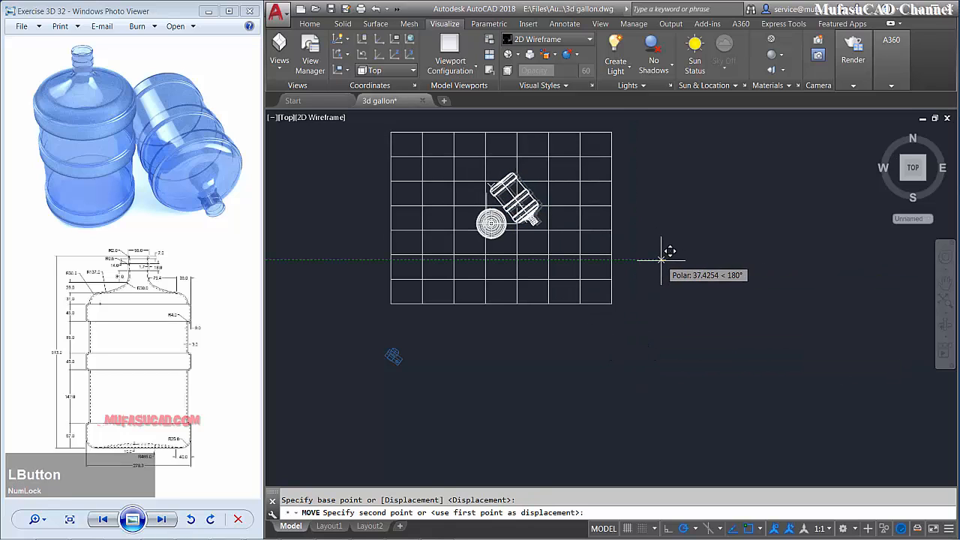
click(661, 260)
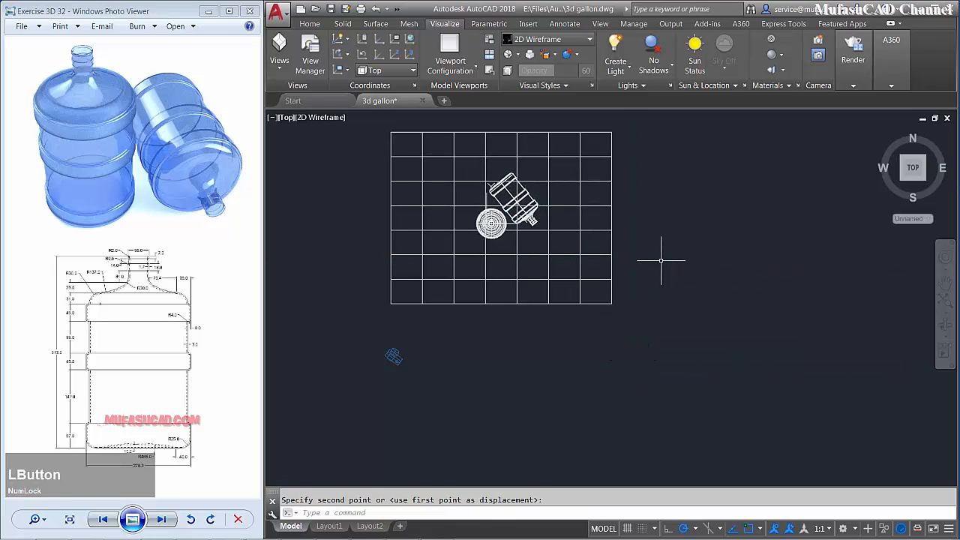
Restore the Camera1 view and set the visual style to Realistic.
click(285, 120)
mouse_move(375, 131)
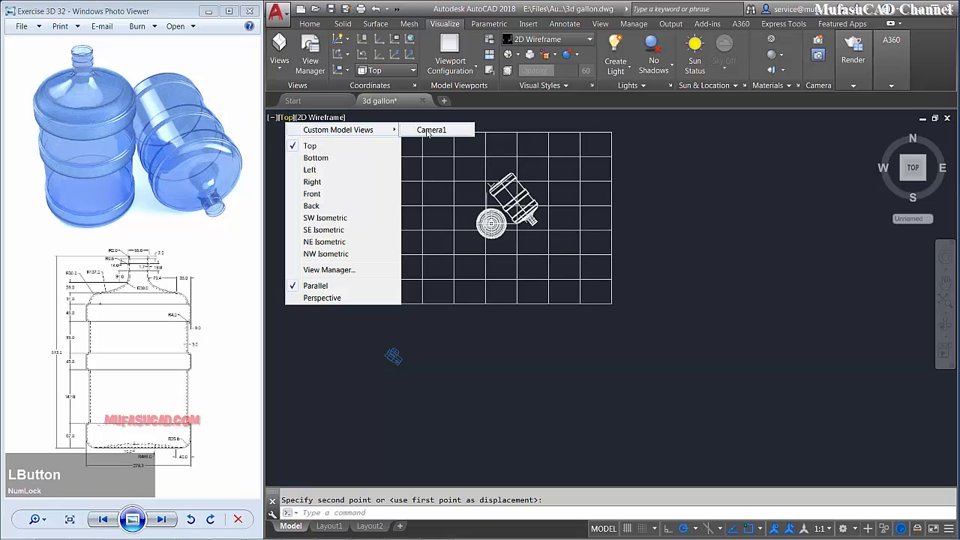
click(431, 130)
click(320, 118)
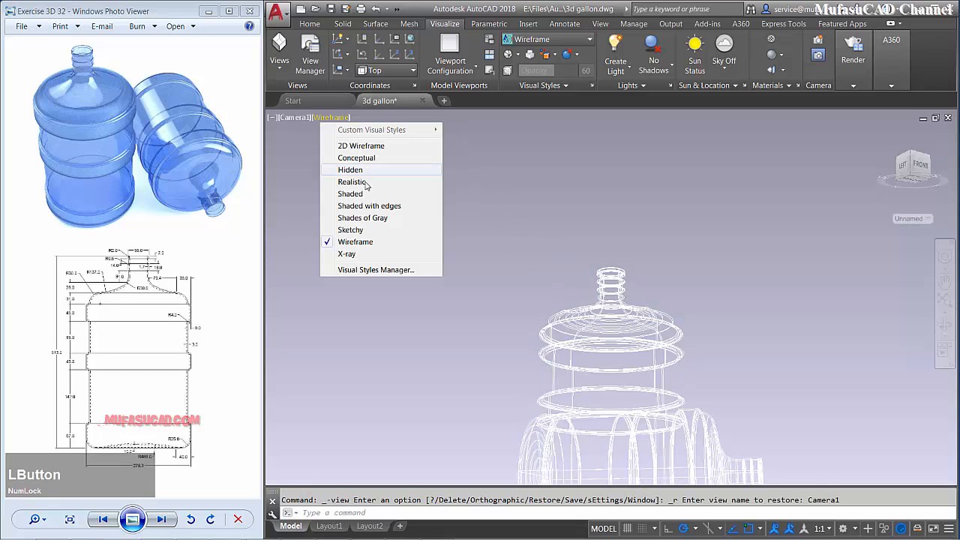
click(378, 182)
Frame both bottles and the surrounding floor in a close perspective view from above.
scroll(591, 278, down, 2)
middle_drag(591, 278, 560, 337)
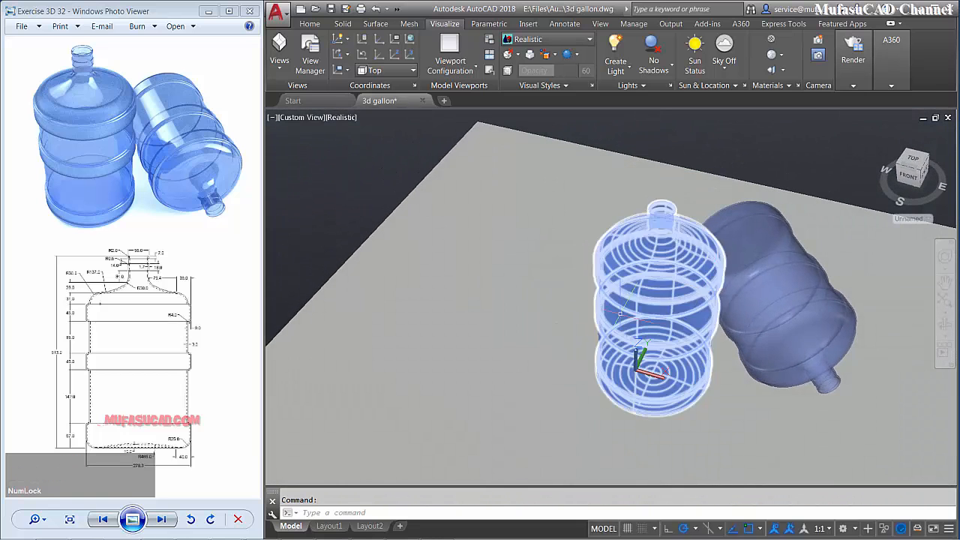
middle_drag(723, 278, 605, 282)
scroll(604, 281, down, 2)
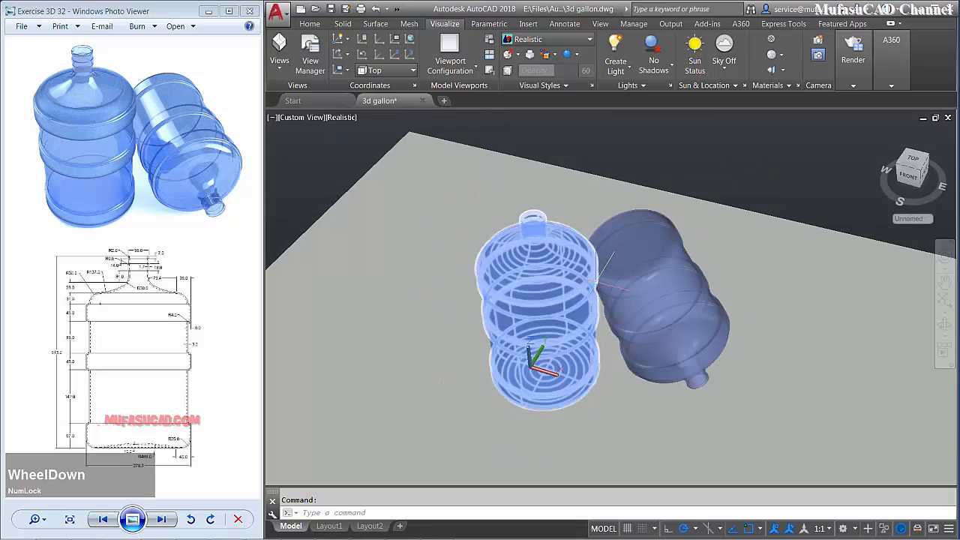
scroll(589, 285, up, 2)
shift+middle_drag(586, 287, 585, 284)
scroll(587, 283, down, 1)
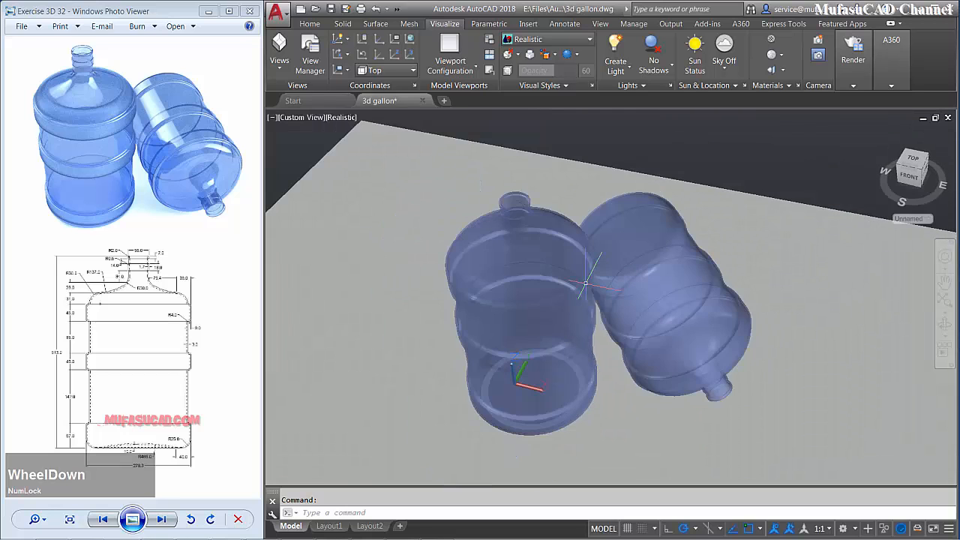
scroll(593, 281, up, 1)
scroll(604, 277, down, 2)
scroll(608, 276, up, 2)
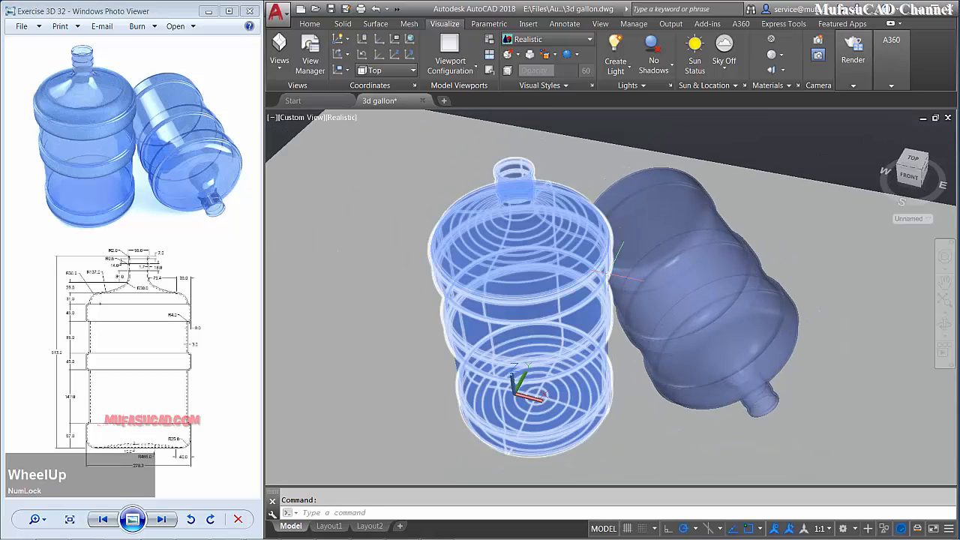
middle_drag(608, 276, 608, 266)
Turn on full shadows and enable the render environment with Sharp Highlights lighting and the custom background.
click(654, 66)
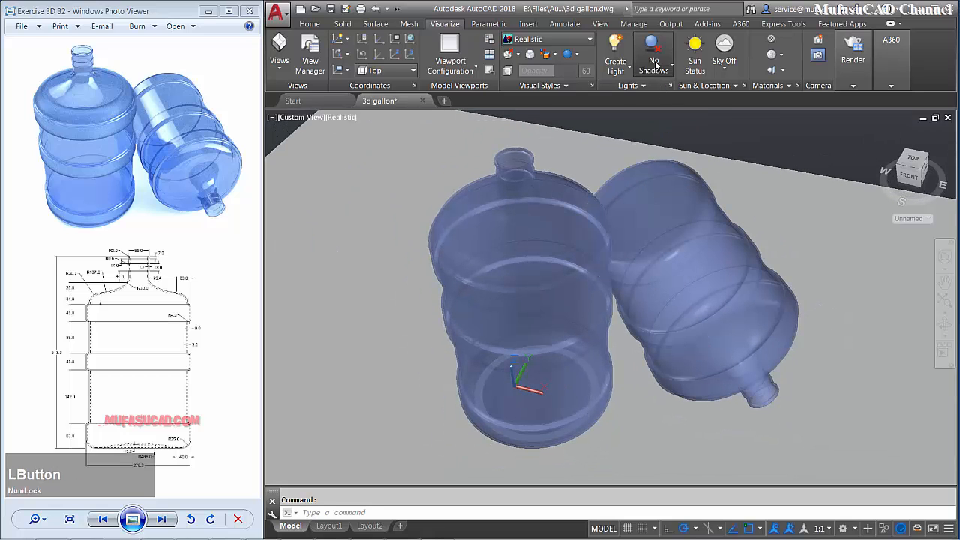
click(662, 141)
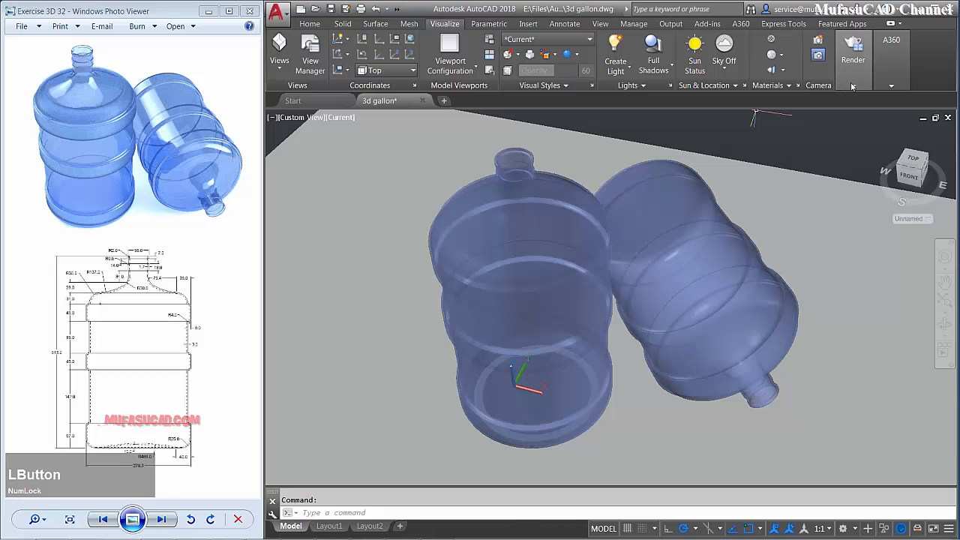
click(853, 54)
click(836, 146)
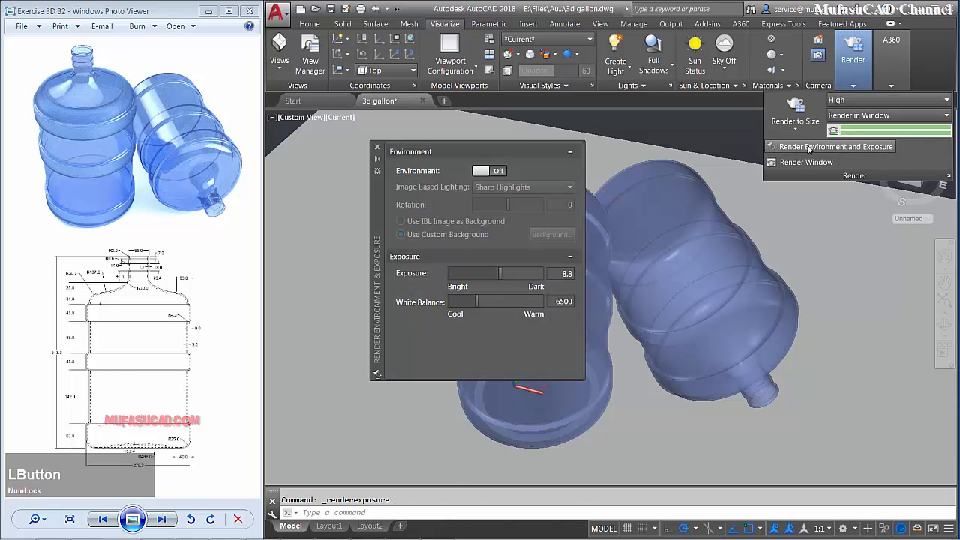
click(497, 171)
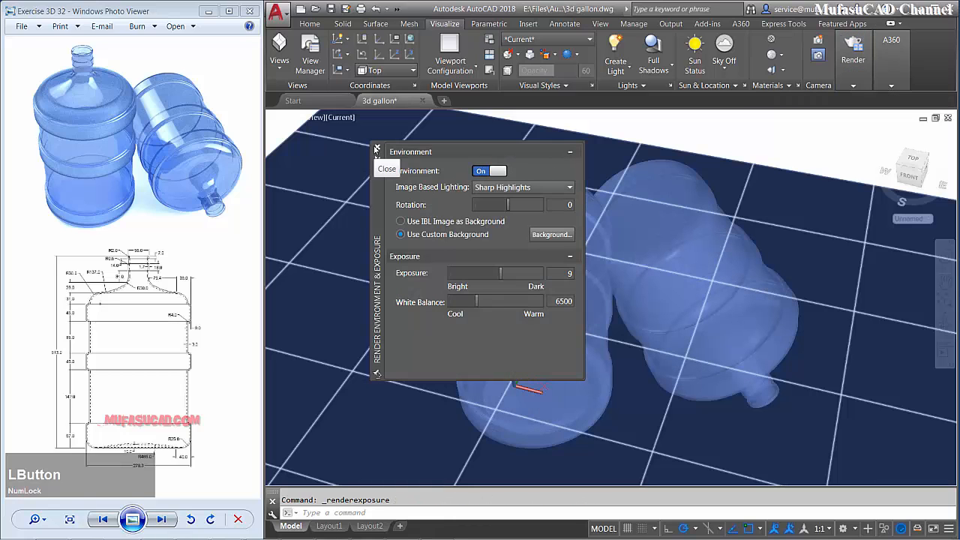
click(378, 148)
Open the additional render options.
click(853, 85)
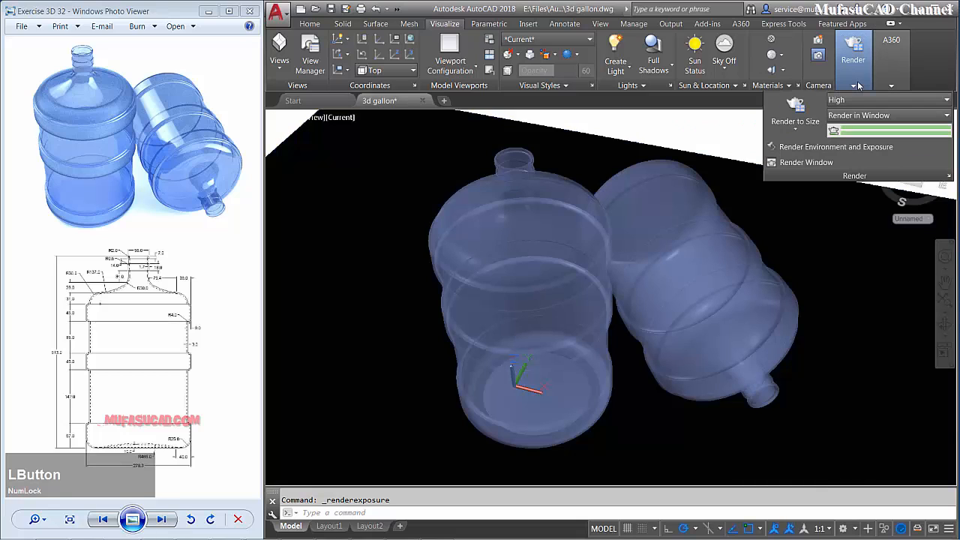